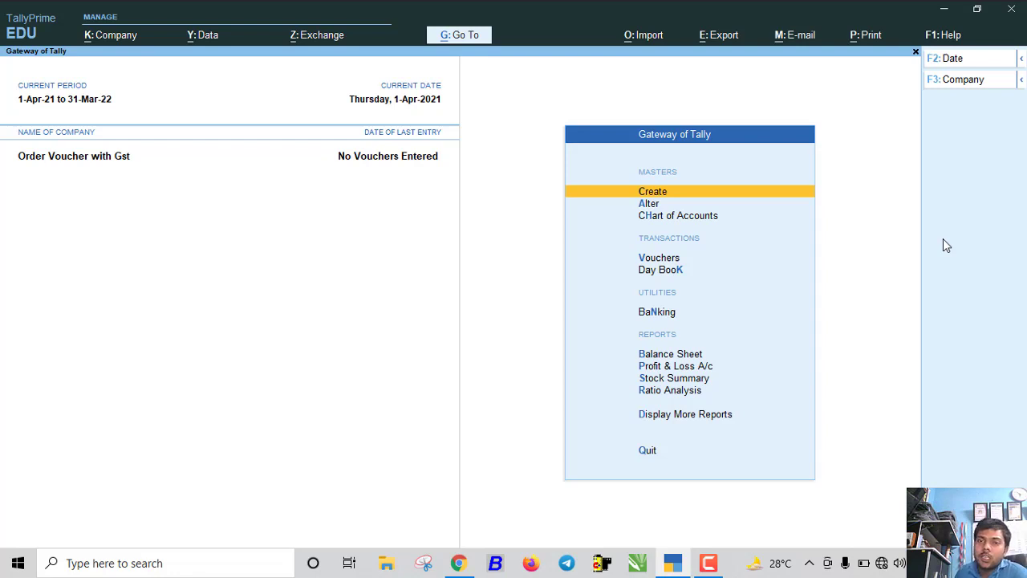
Create a ledger named Purchase under the Purchase Accounts group and save it
key(Return)
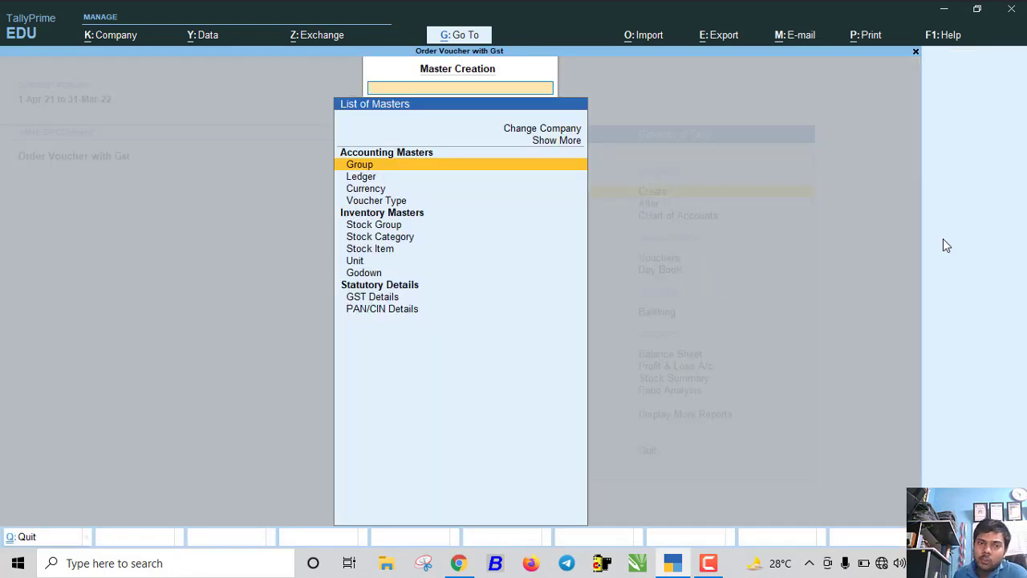
key(Down)
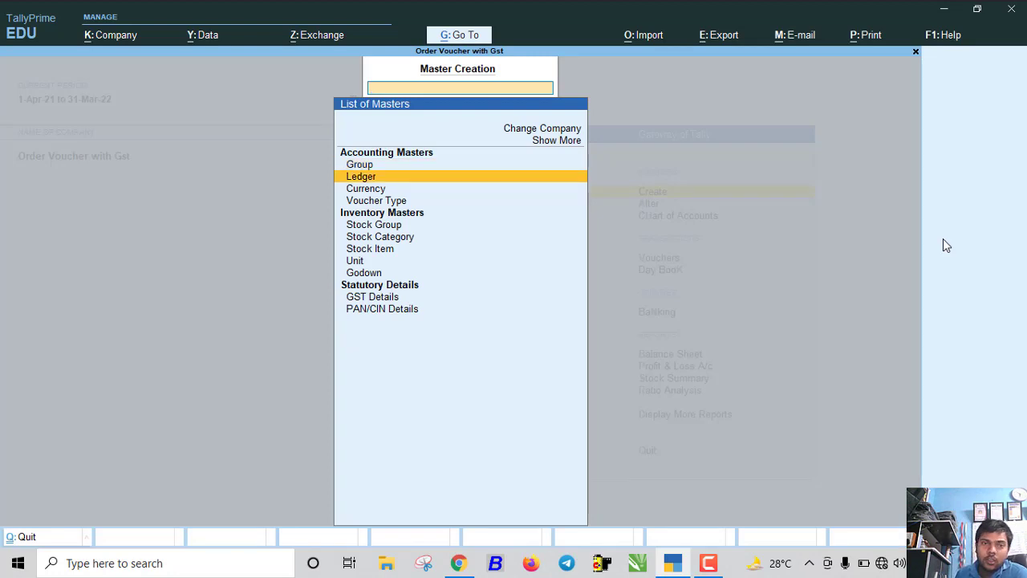
key(Return)
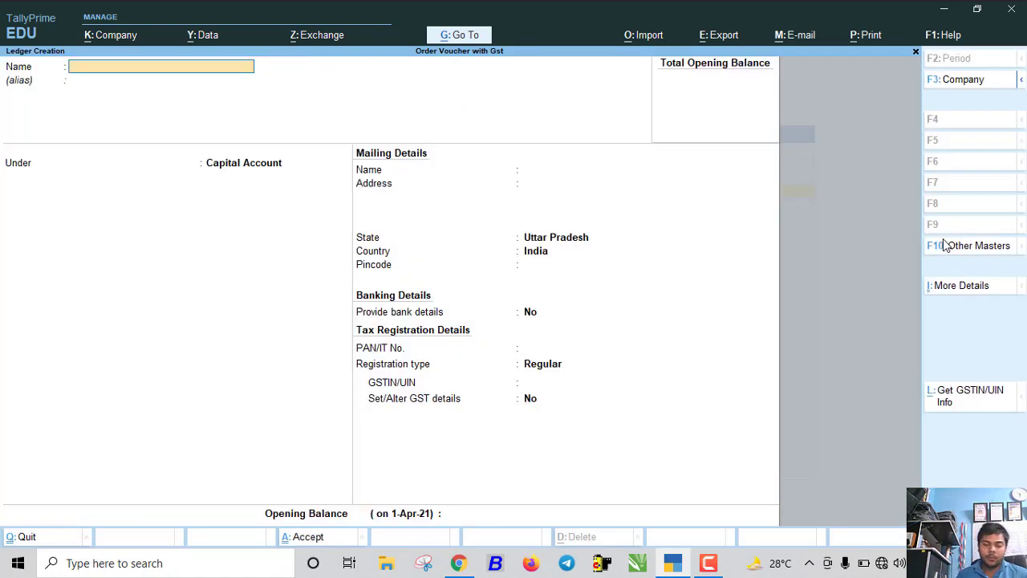
text(Purcha)
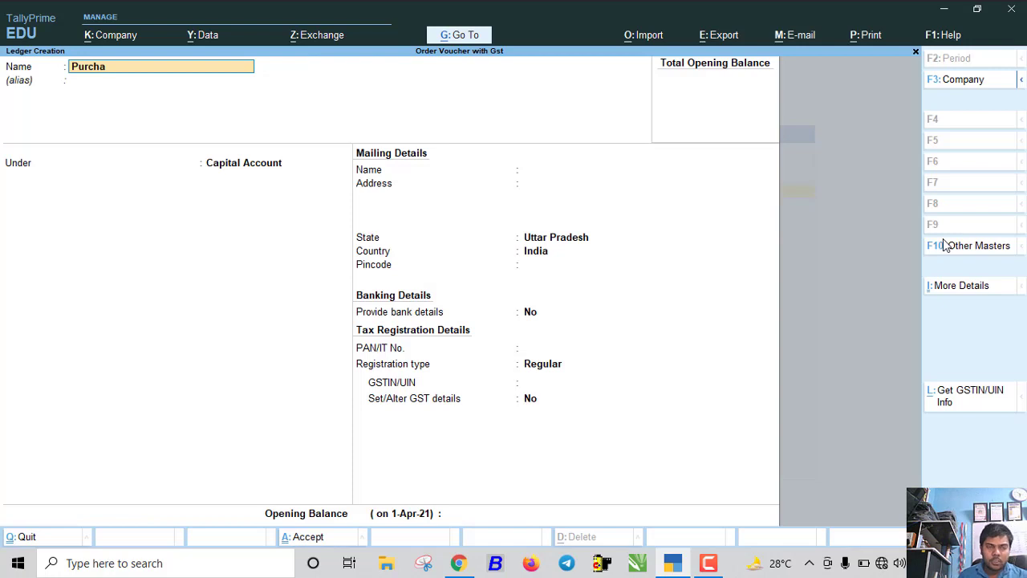
text(se)
key(Return)
key(Return)
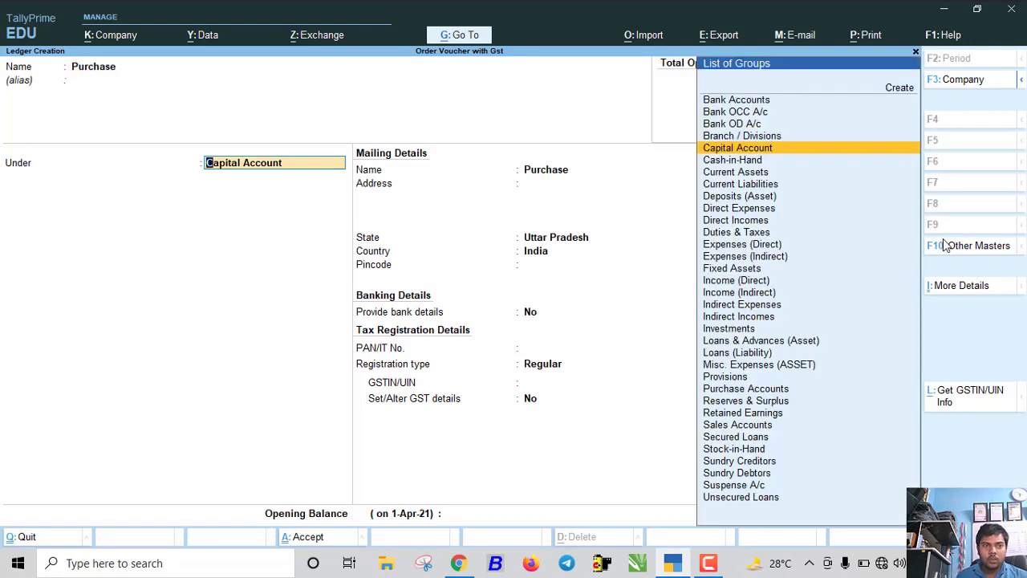
text(Pu)
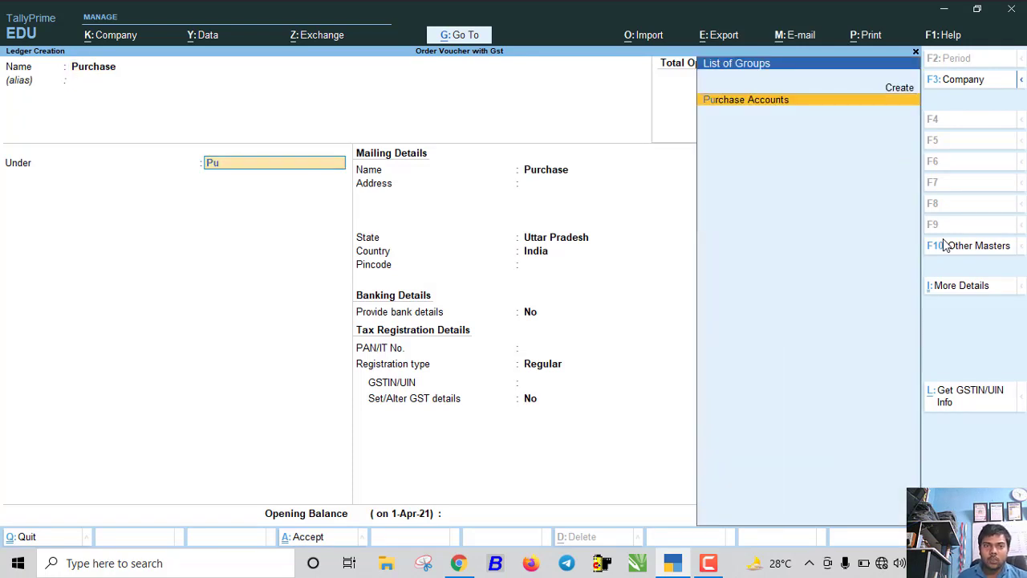
key(Return)
key(ctrl+a)
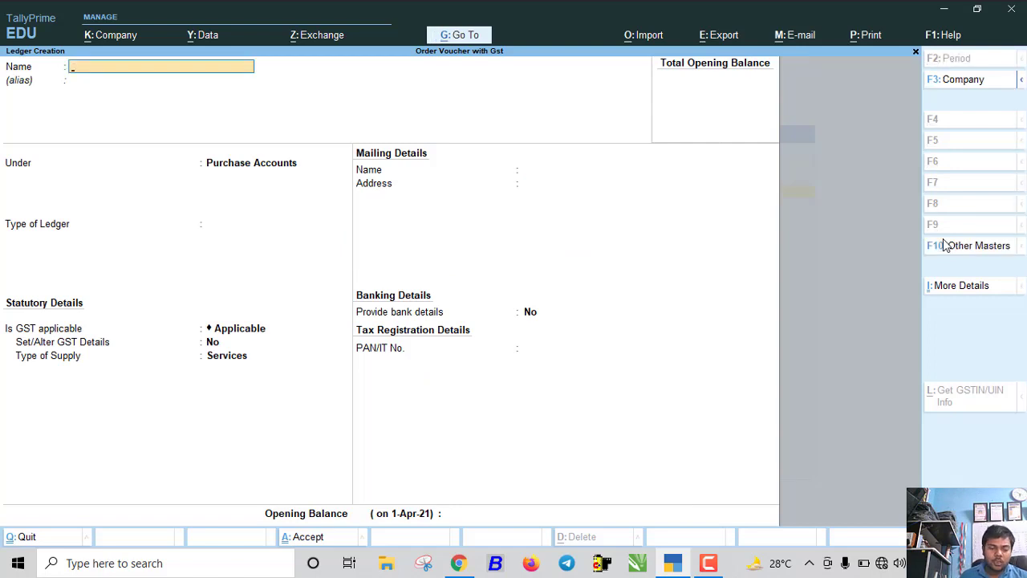
Create a ledger named Sales under the Sales Accounts group and save it
text(Sales)
key(Return)
key(Return)
text(S)
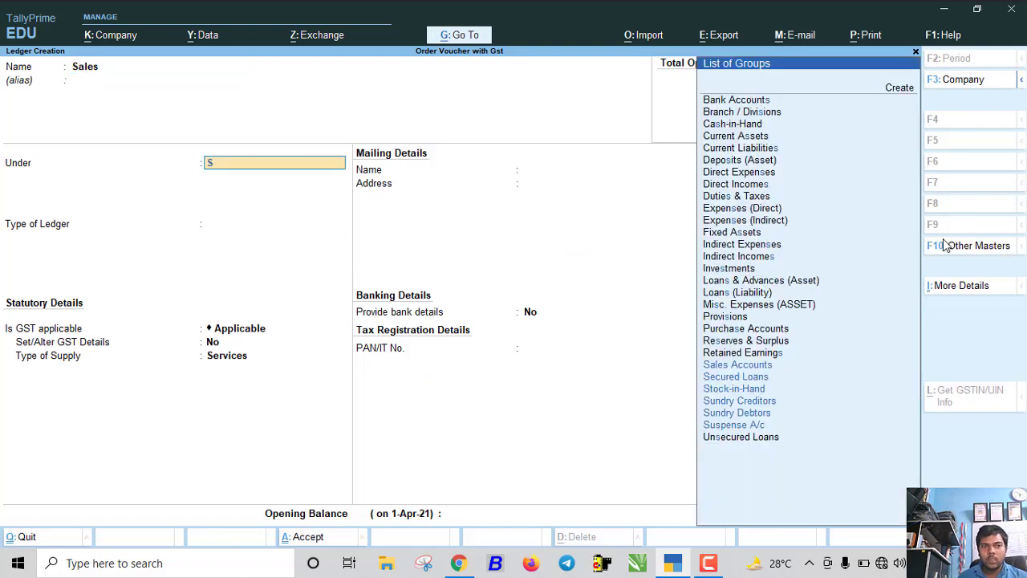
text(a)
key(Return)
key(ctrl+a)
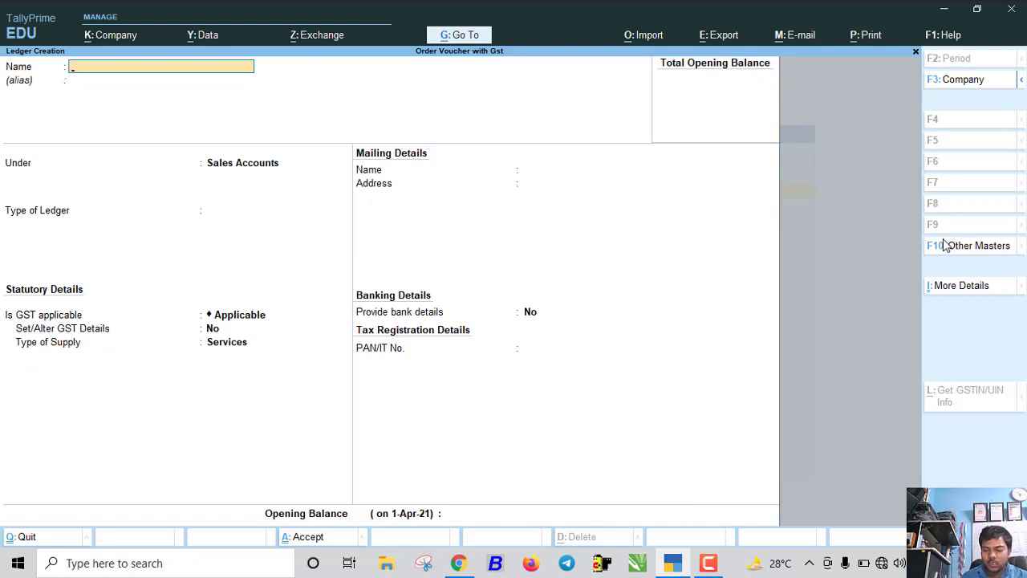
Create a supplier ledger named Mayank Com Tech under the Sundry Creditors group and save it
text(Mayank)
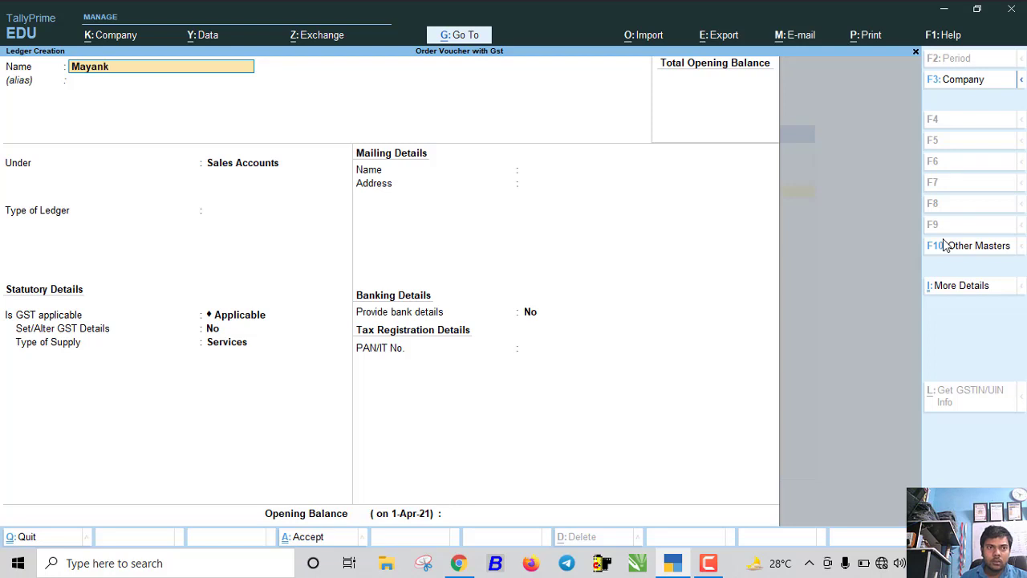
text( Com)
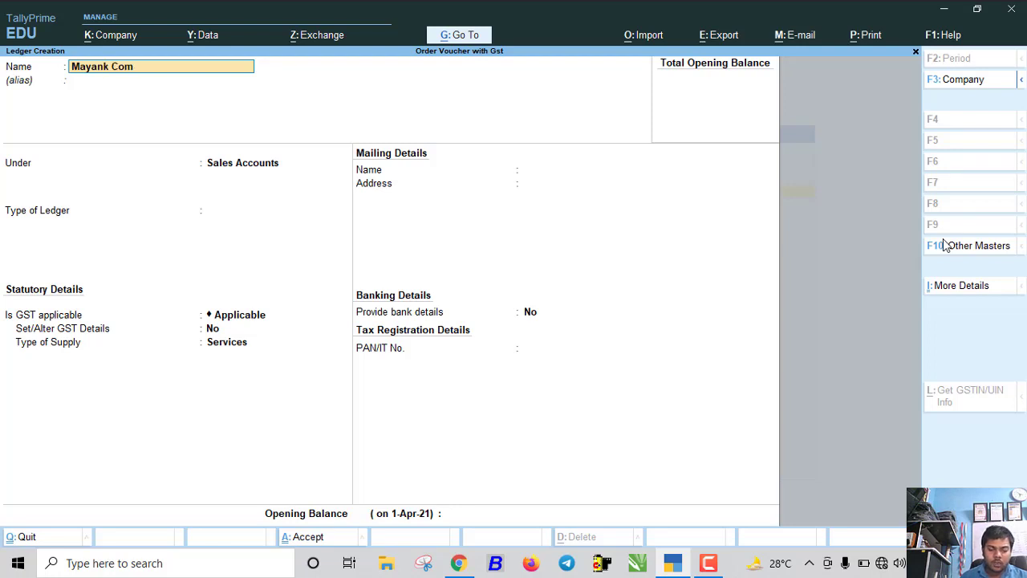
text( Tech)
key(Return)
key(Return)
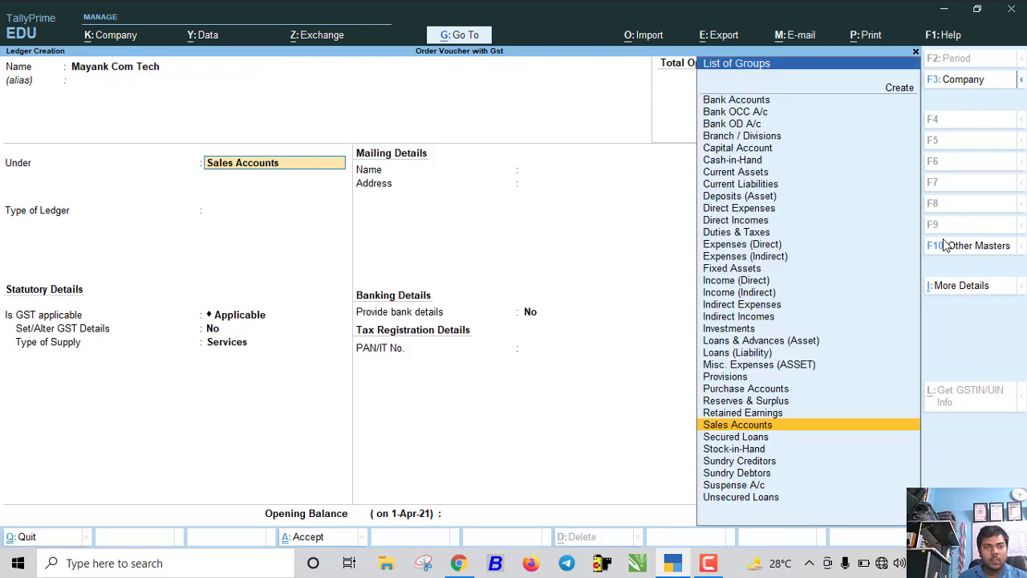
text(Su)
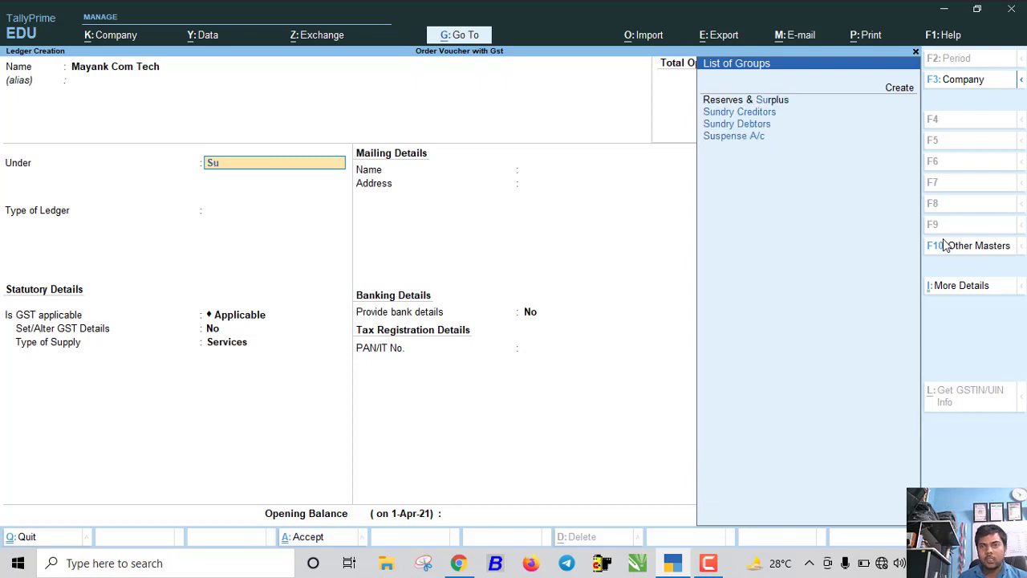
key(Return)
key(ctrl+a)
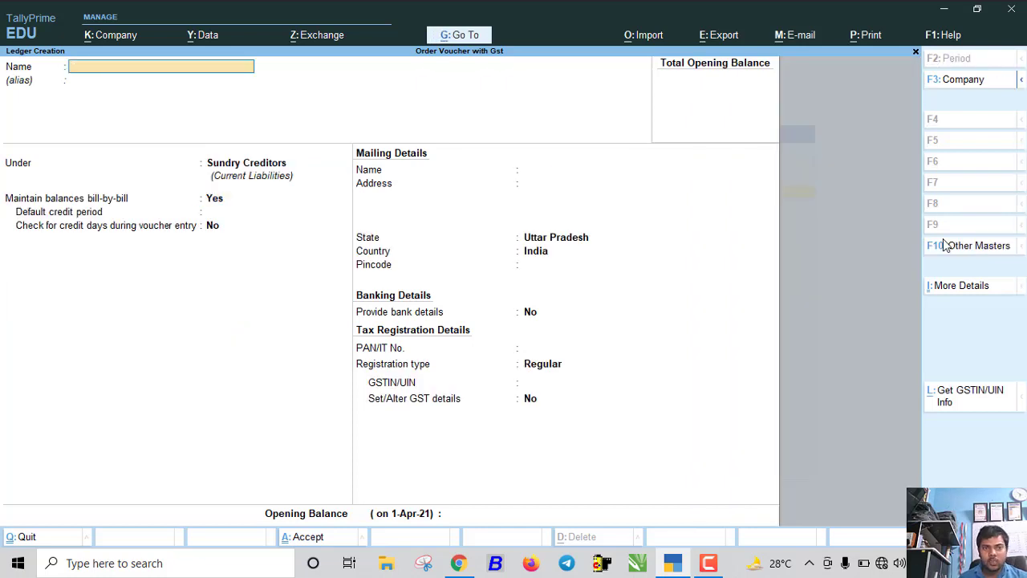
Enter the second party's name as the name of a new ledger
text(Mukesh)
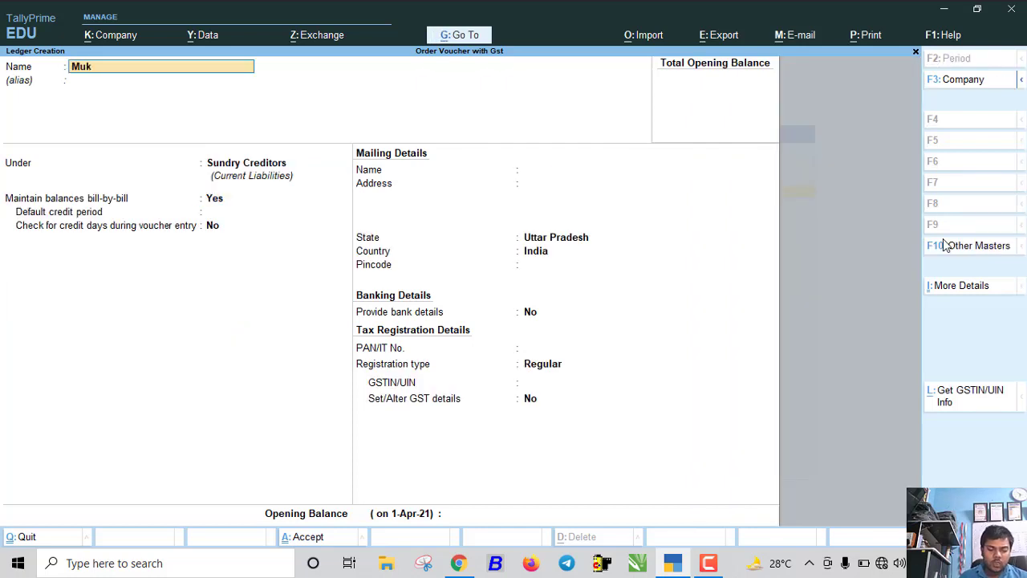
key(Return)
key(Return)
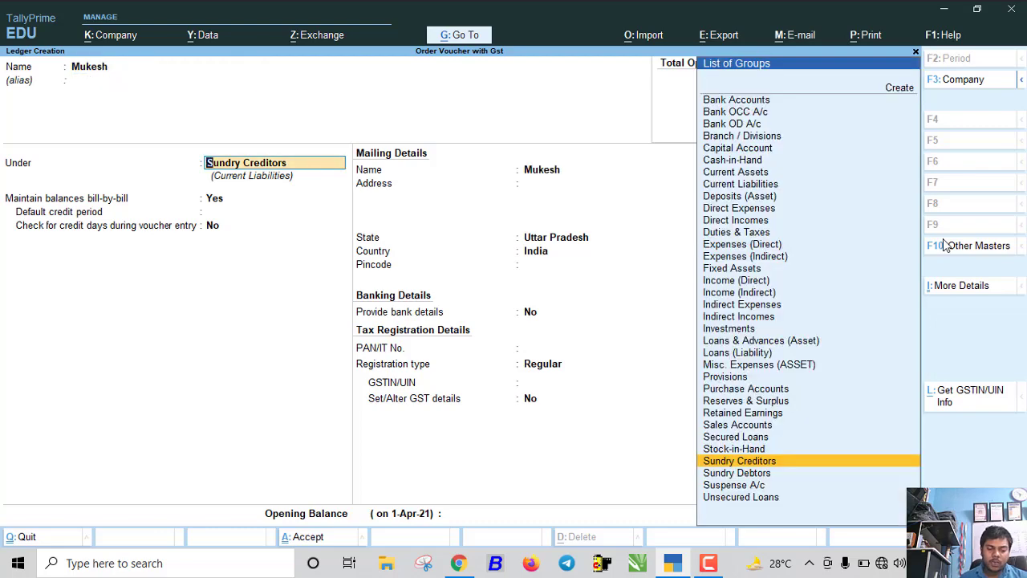
text(Du)
key(Return)
key(BackSpace)
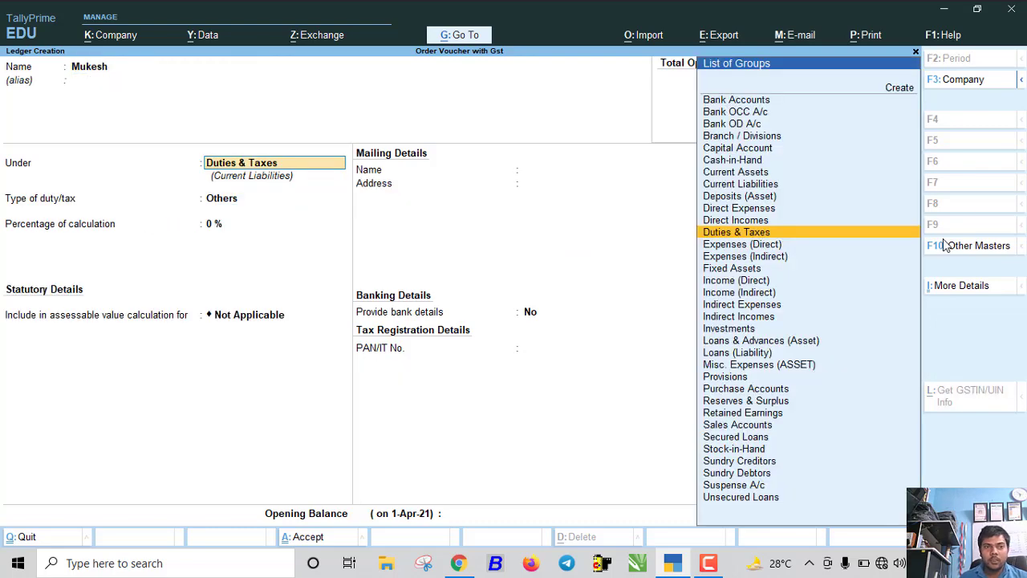
Assign the second party's ledger to the Sundry Creditors group and save it
text(Su)
key(Down)
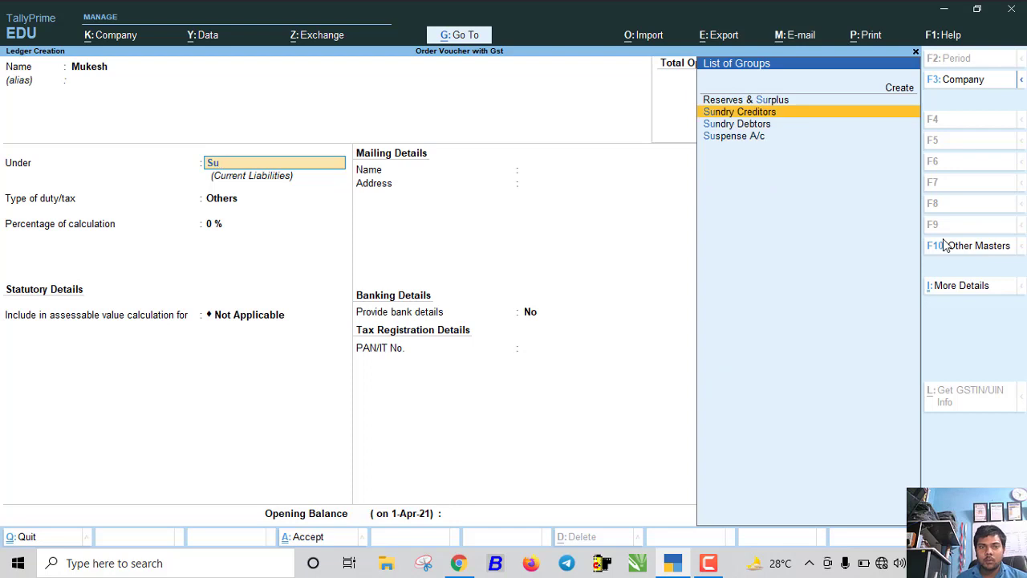
key(Return)
key(ctrl+a)
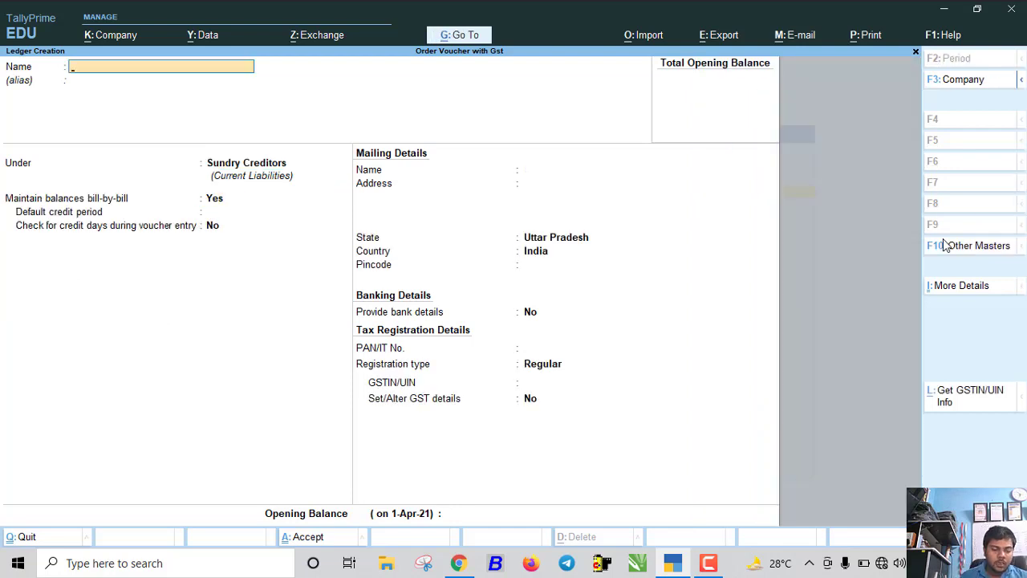
Create a Cgst ledger under Duties & Taxes with duty type GST and tax type Central Tax, and save it
text(Cgst)
key(Return)
key(Return)
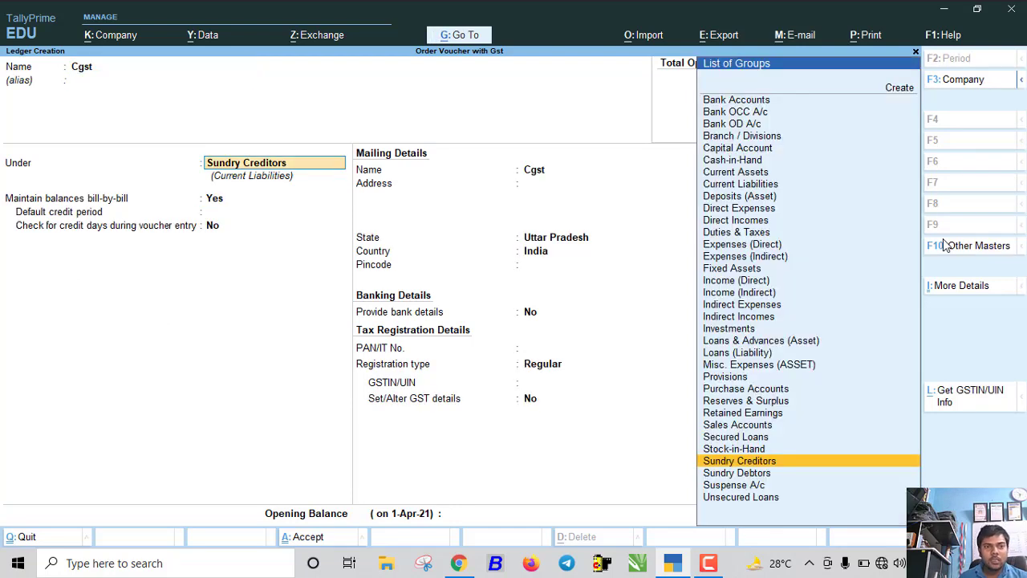
text(Du)
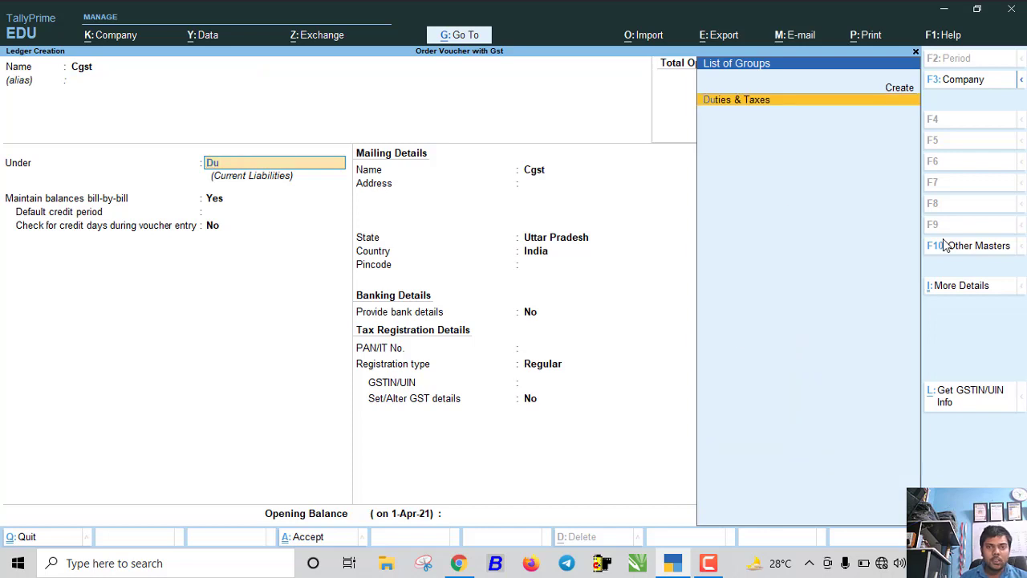
key(Return)
key(Up)
key(Return)
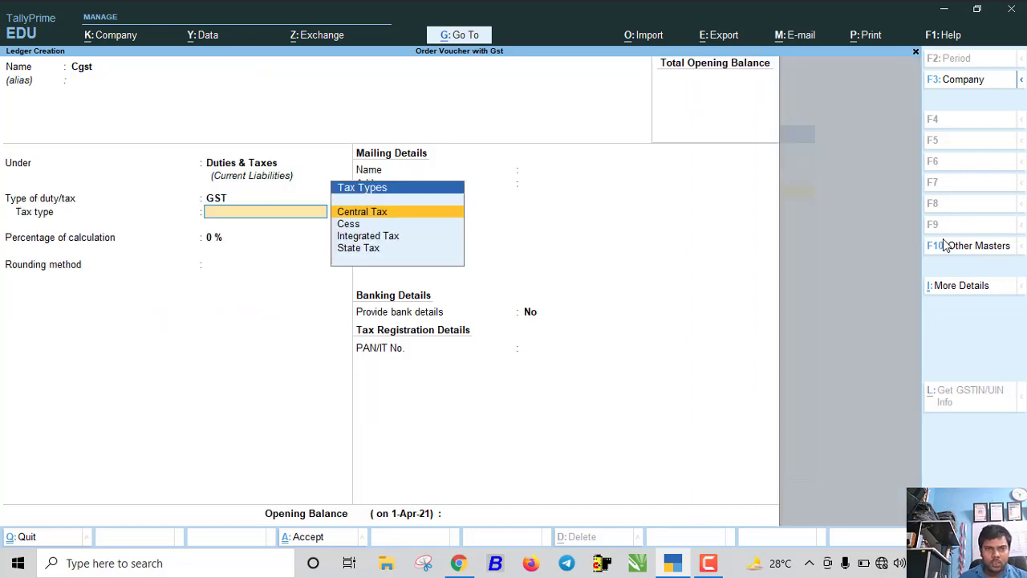
key(Return)
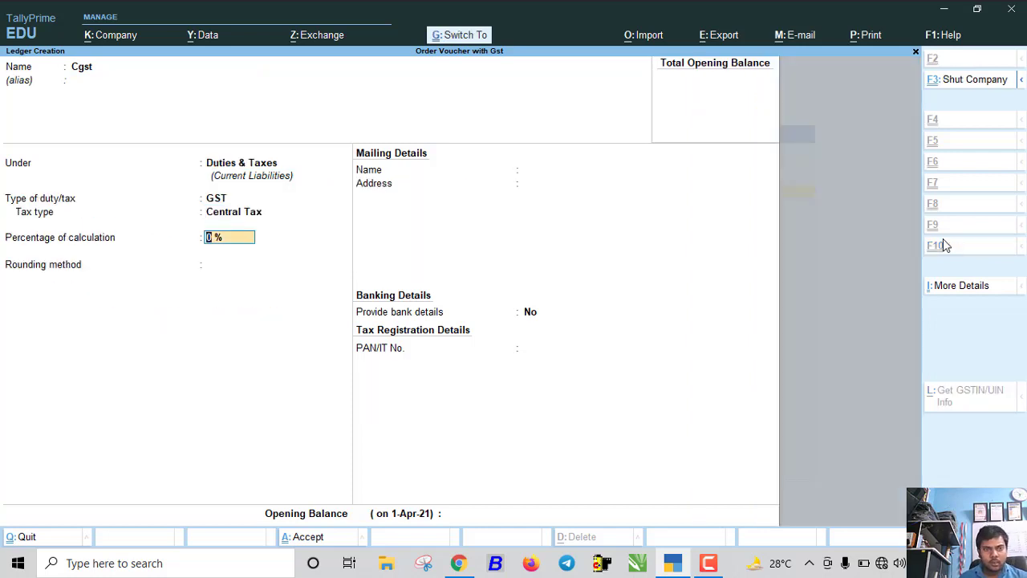
key(ctrl+a)
Create an Sgst ledger under Duties & Taxes with duty type GST and tax type State Tax, and save it
text(Sgst)
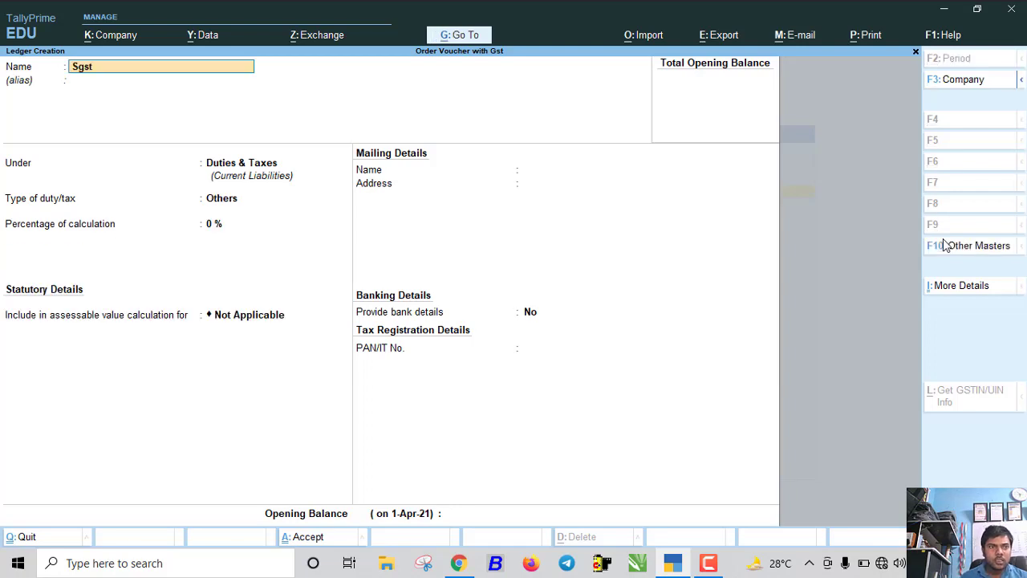
key(Return)
key(Return)
key(Return)
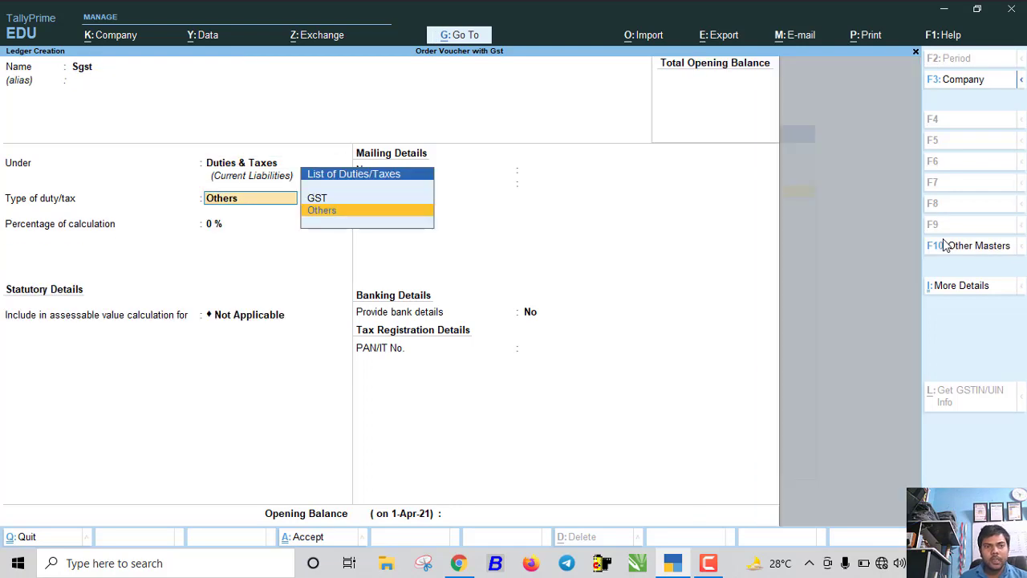
key(Up)
key(Return)
key(Down)
key(Down)
key(Down)
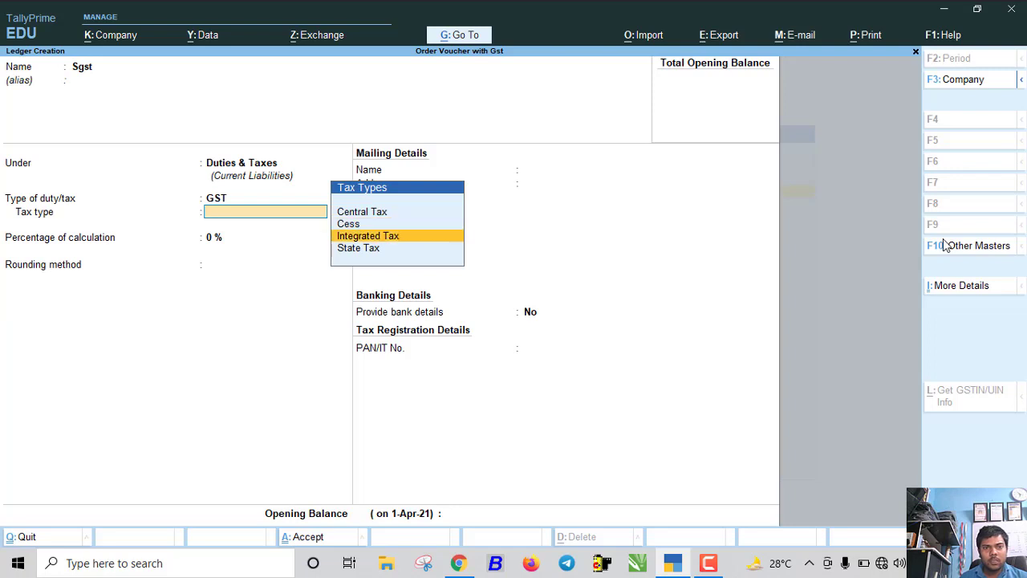
key(Return)
key(ctrl+a)
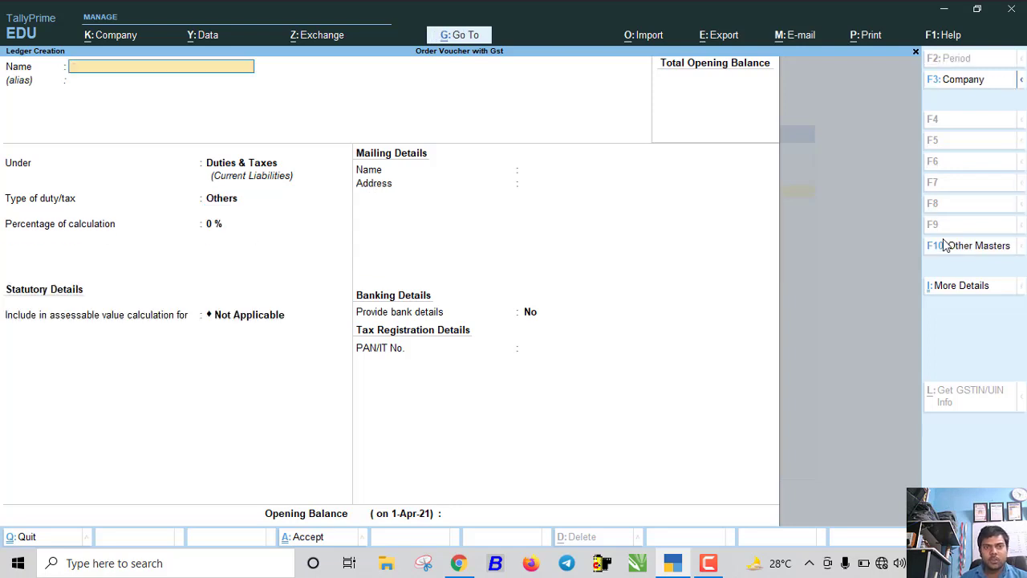
Create an Igst ledger under Duties & Taxes with duty type GST and tax type Integrated Tax, and save it
text(Igst)
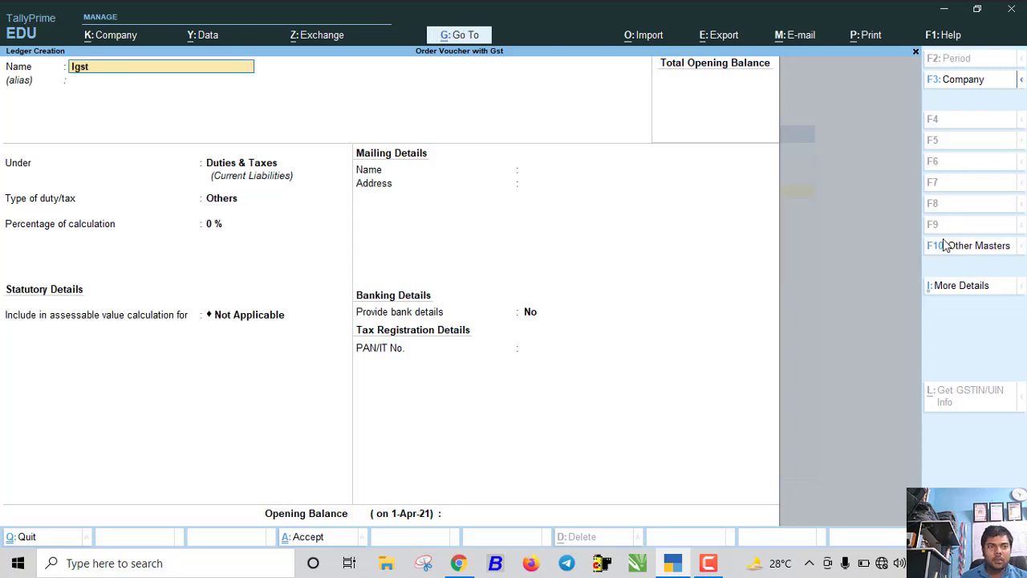
key(Return)
key(Return)
key(Return)
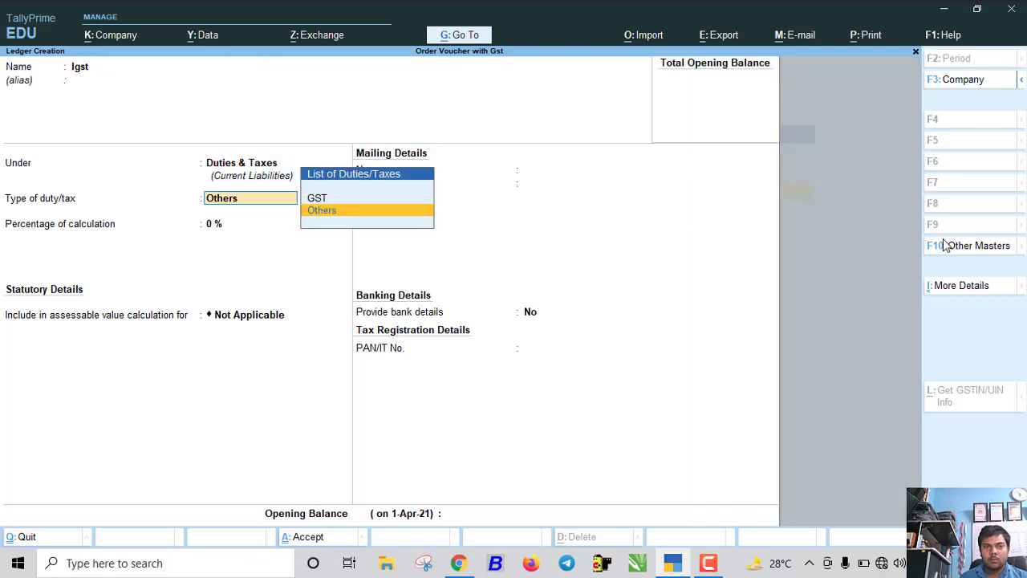
key(Up)
key(Return)
key(Down)
key(Down)
key(Return)
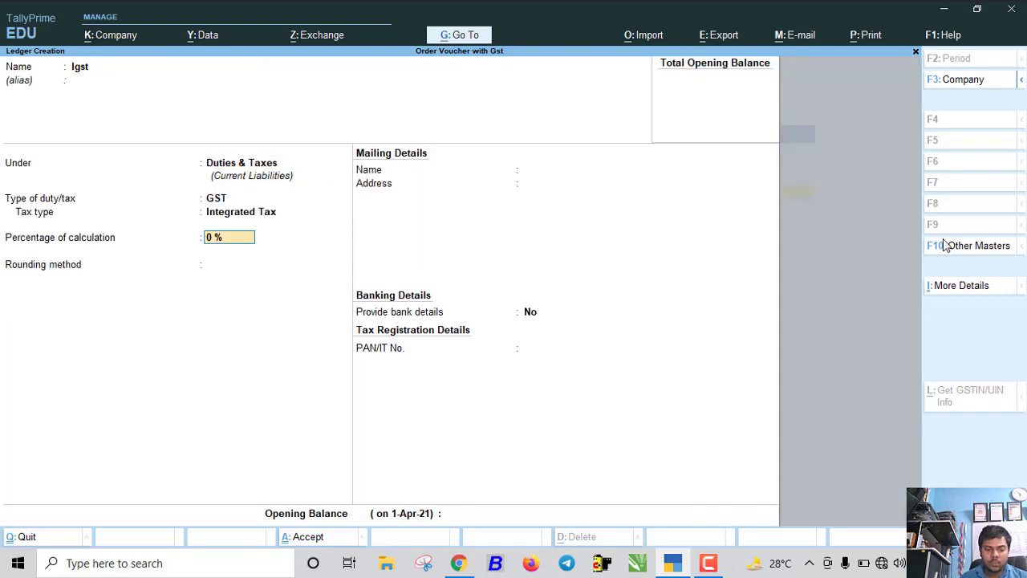
key(ctrl+a)
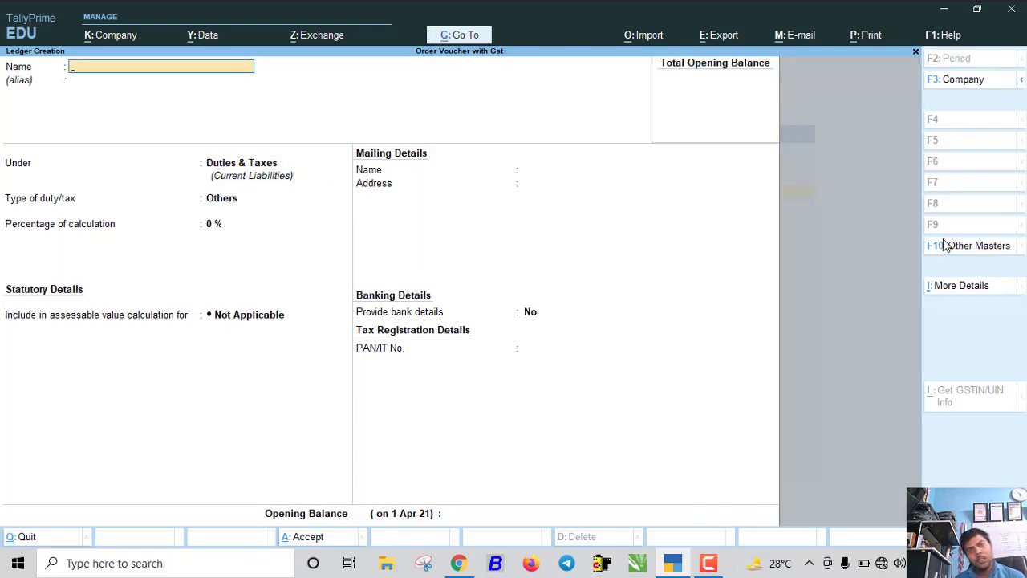
Leave ledger creation and open a blank stock item creation form
key(Escape)
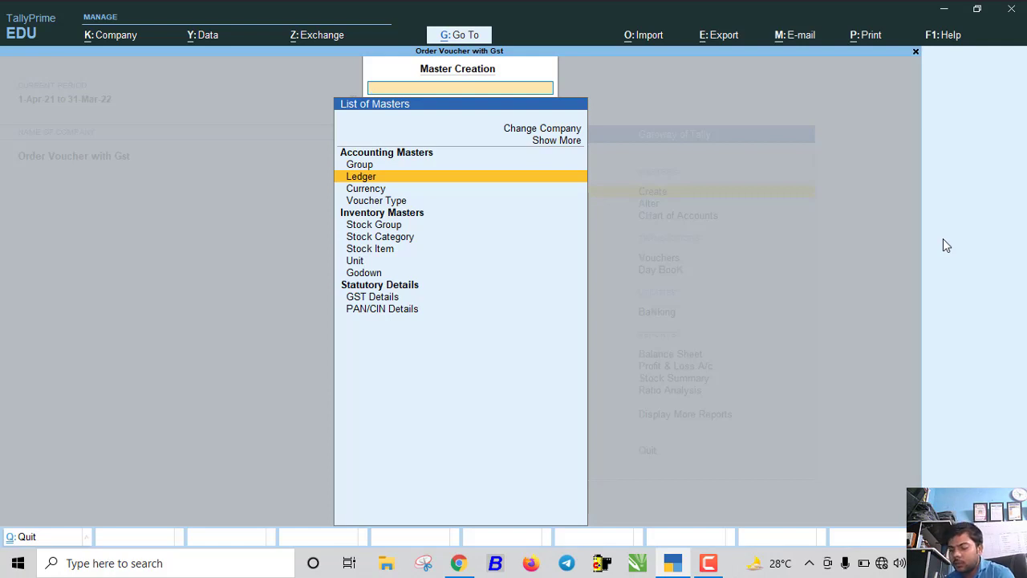
key(Escape)
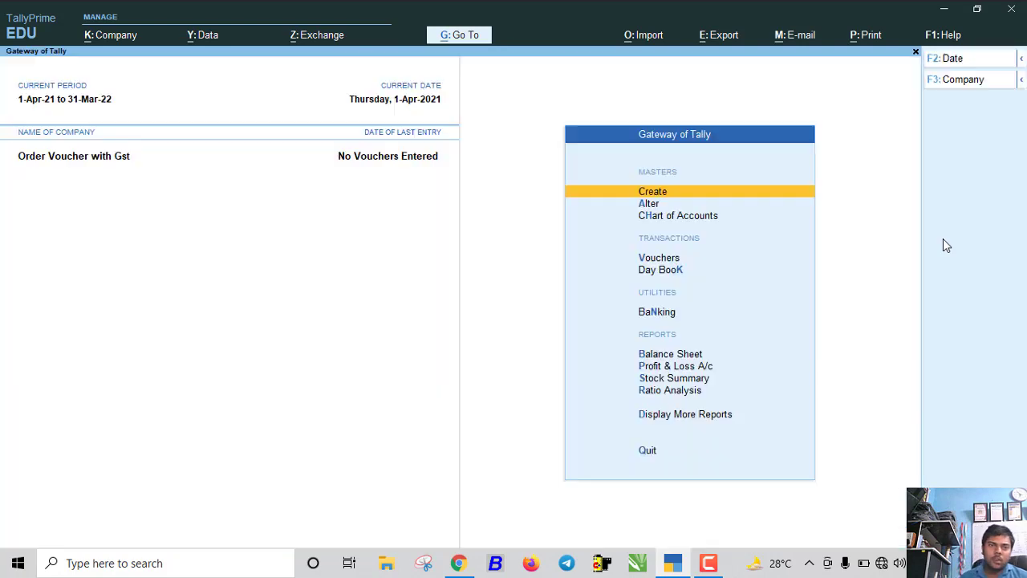
key(Down)
key(Up)
key(Return)
key(Down)
key(Down)
key(Down)
key(Down)
key(Down)
key(Down)
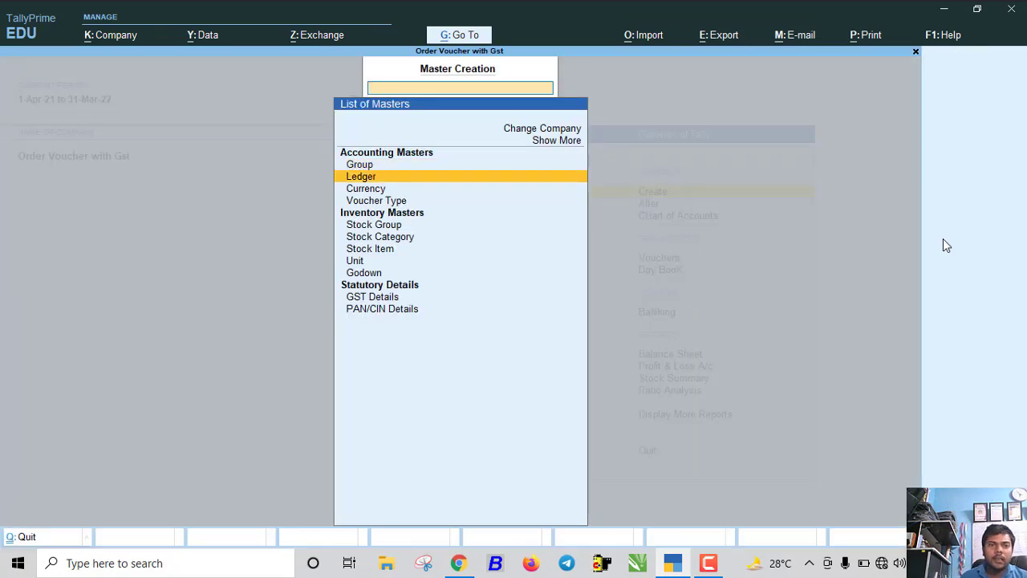
key(Return)
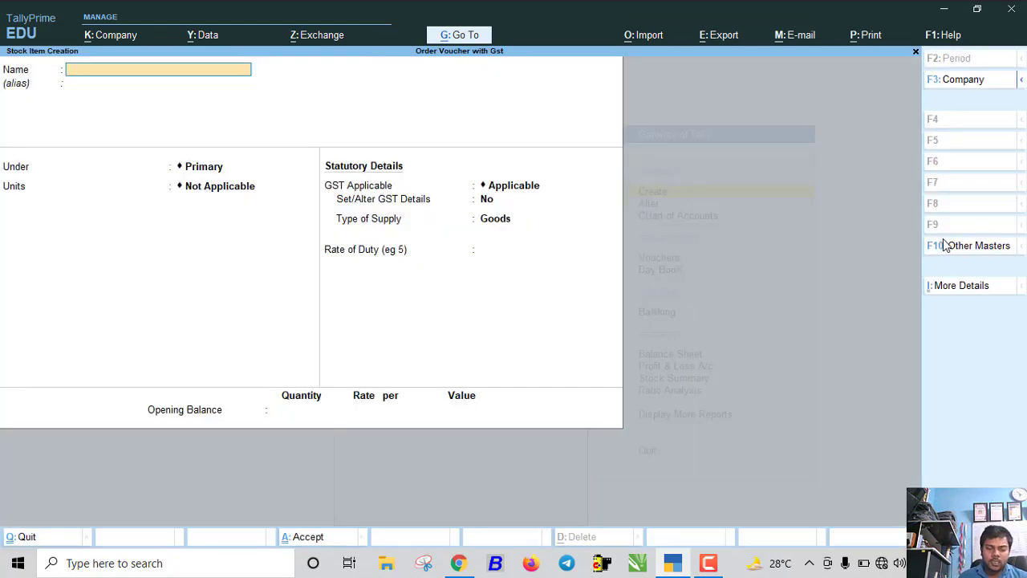
Name the new stock item Dell Laptop 15" 4th Gen, leaving the alias blank
text(Lg)
key(BackSpace)
key(BackSpace)
text(D)
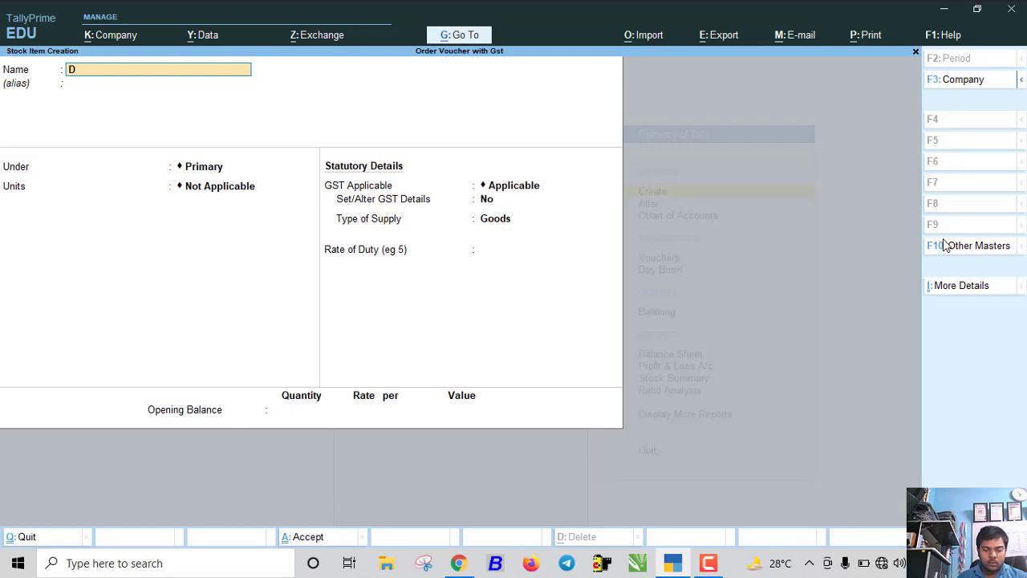
text(ell Laptop)
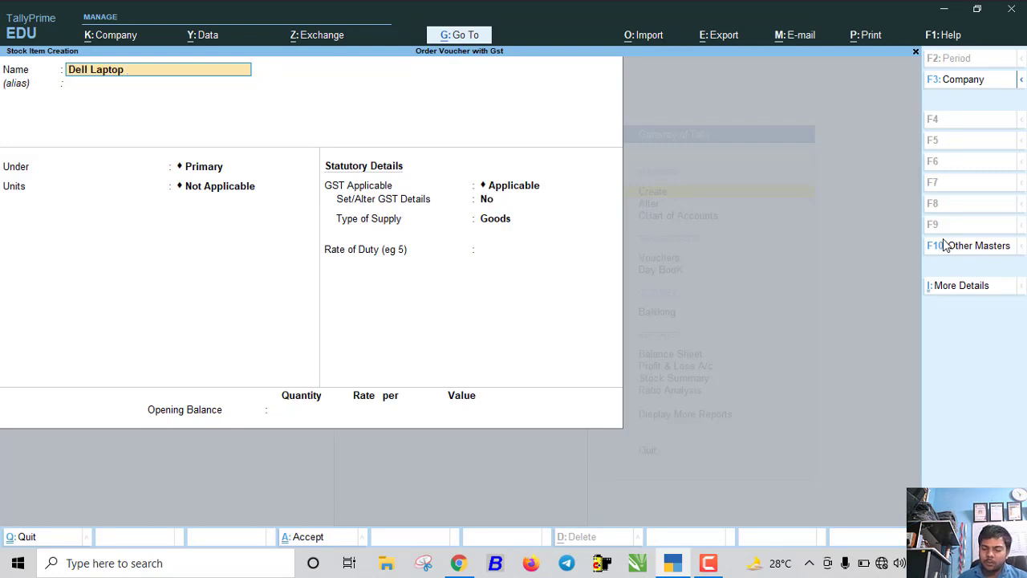
text( 15)
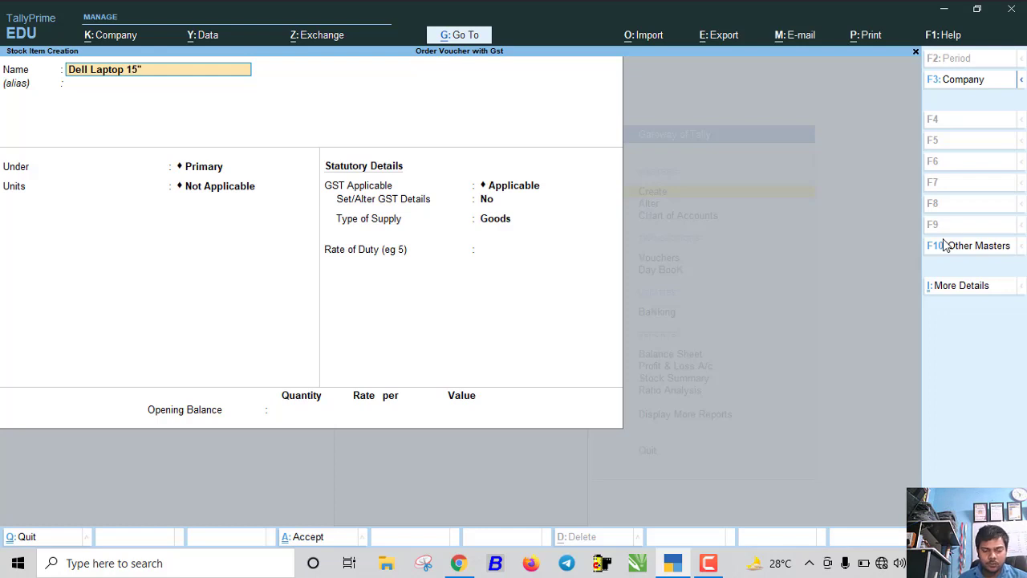
text(" 4thg)
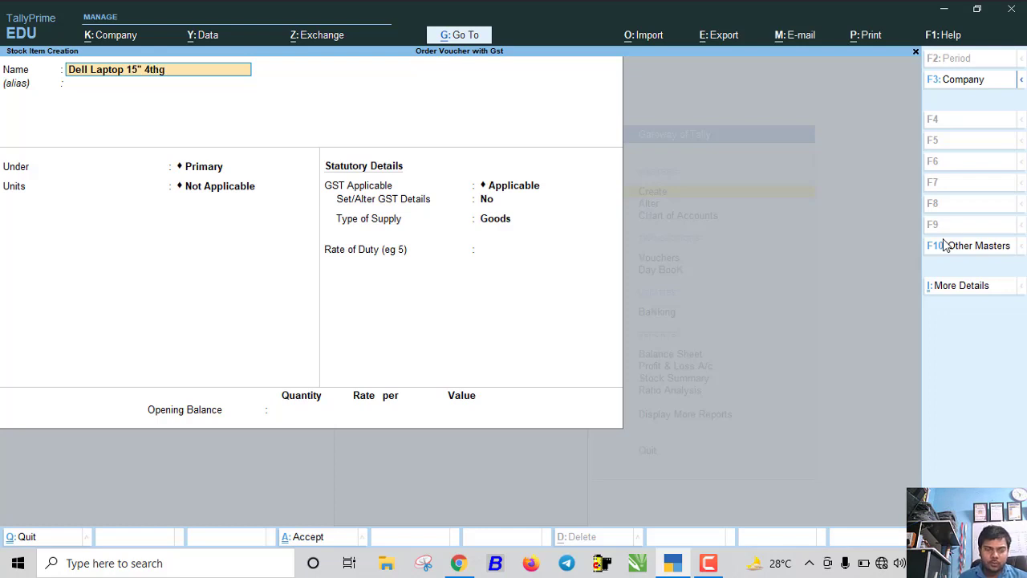
key(BackSpace)
text(Gen)
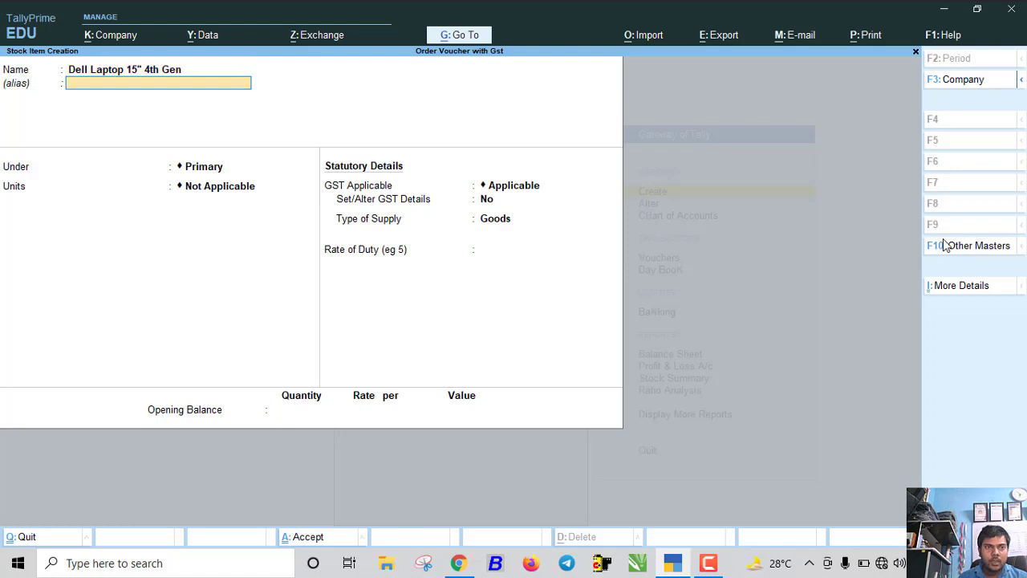
key(Return)
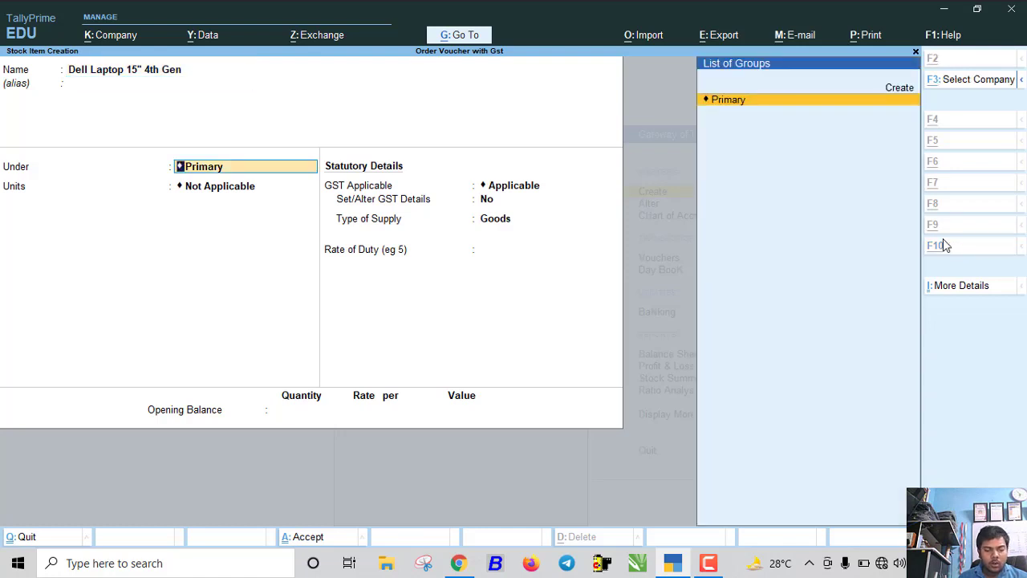
Create a stock group named Hardware under Primary for the item and enable setting its GST details
key(alt+c)
text(Hadrwa)
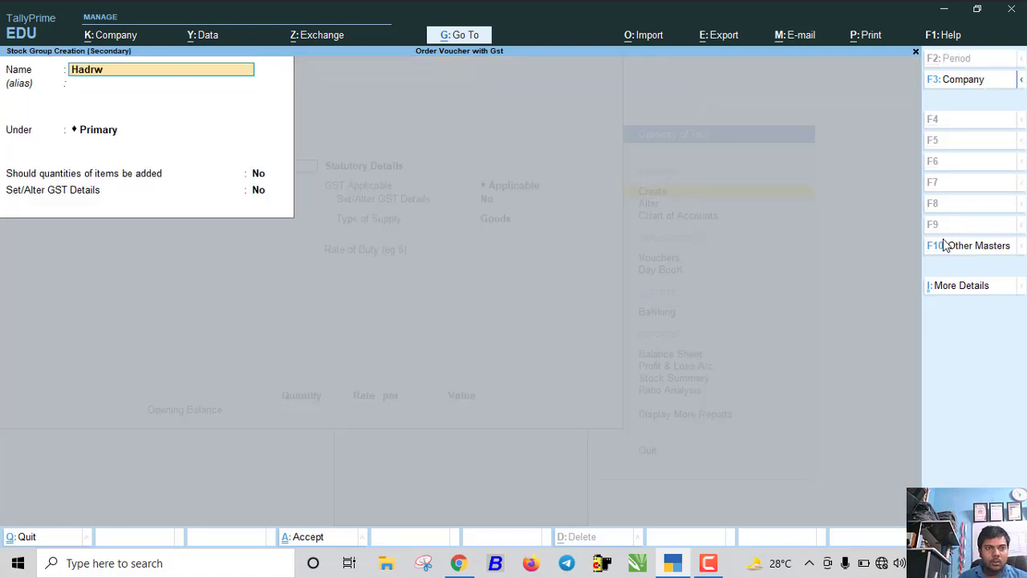
key(BackSpace)
key(BackSpace)
key(BackSpace)
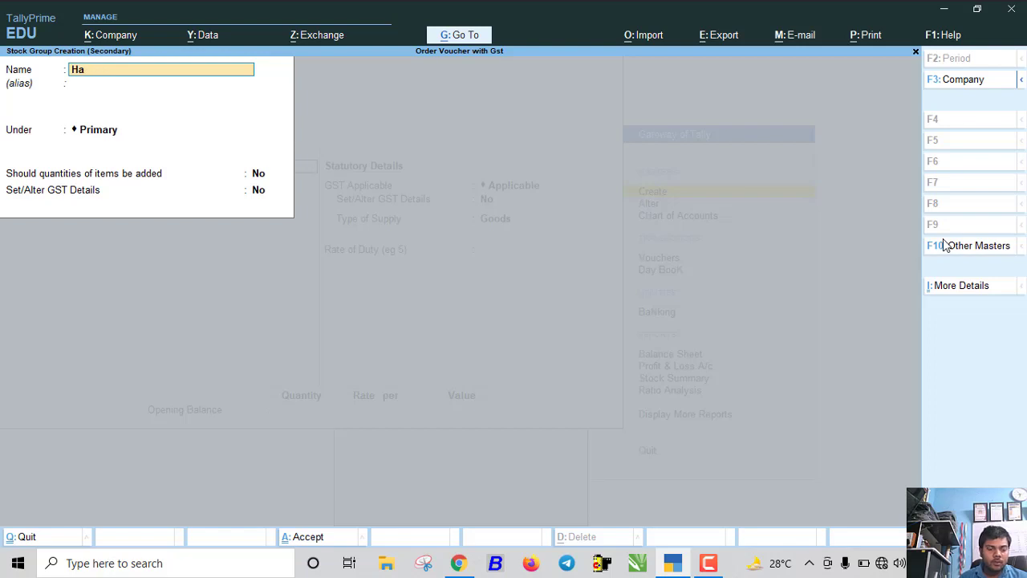
text(rdware)
key(Return)
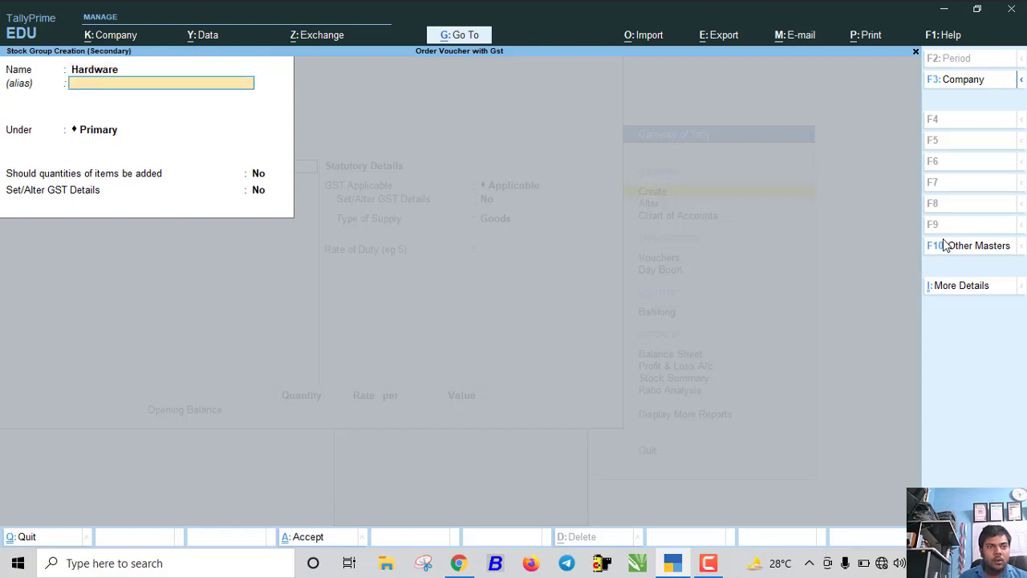
key(Return)
key(Return)
key(Return)
text(y)
key(Return)
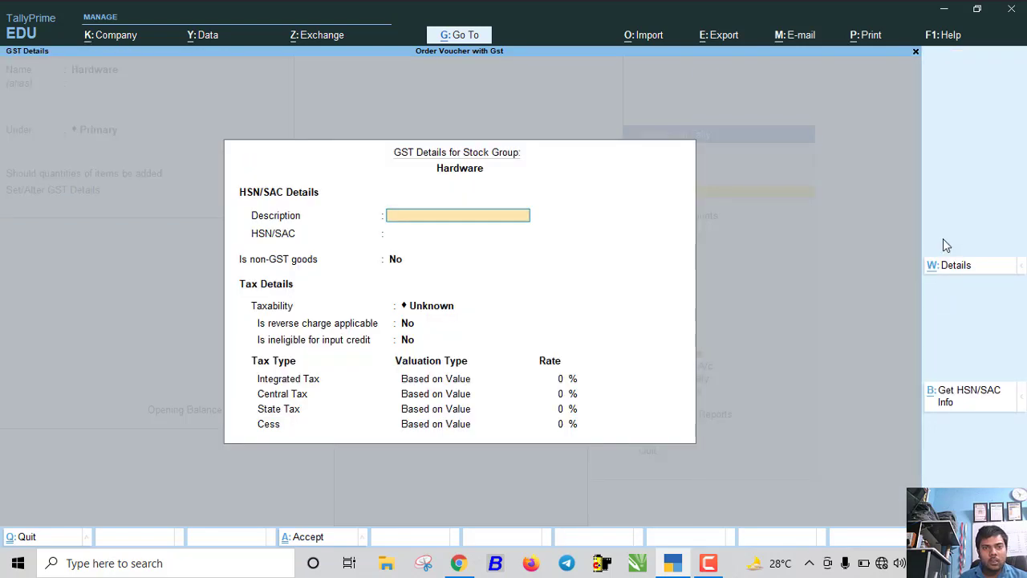
Enter Hardware as the group's HSN/SAC description and 8474 as its HSN/SAC code, keeping non-GST goods at No
text(Hardw)
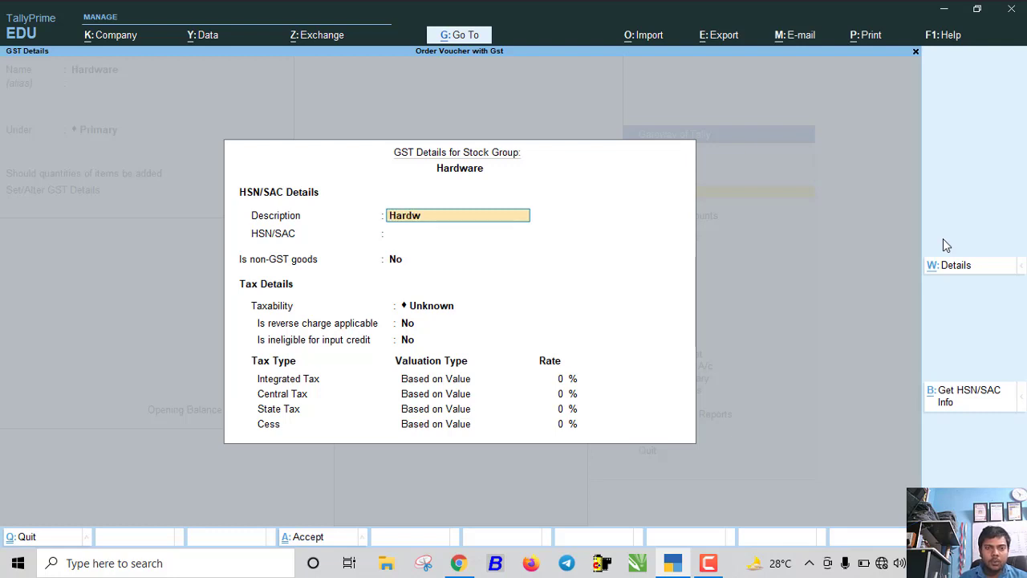
key(BackSpace)
key(BackSpace)
text(d)
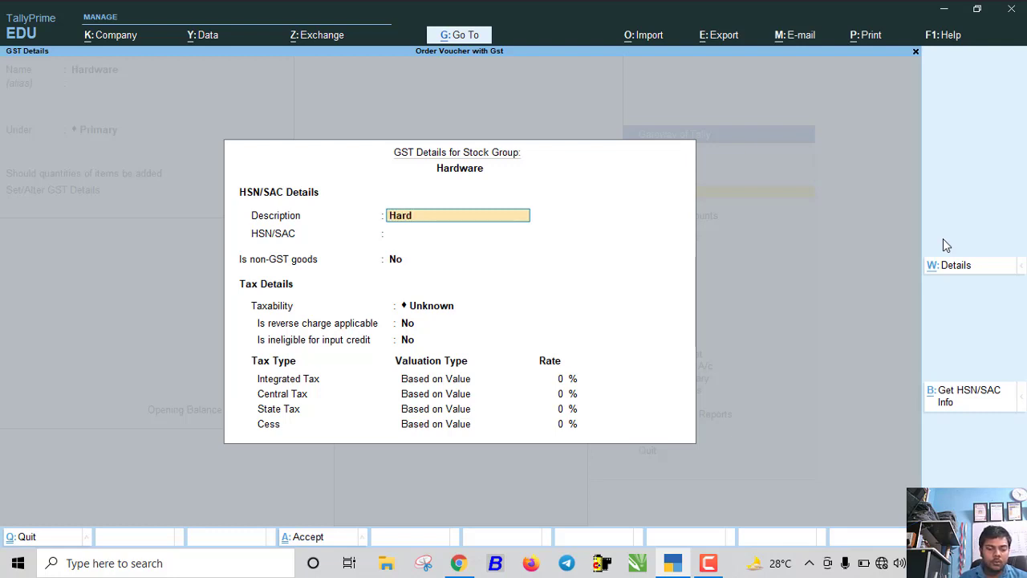
text(ware)
key(Return)
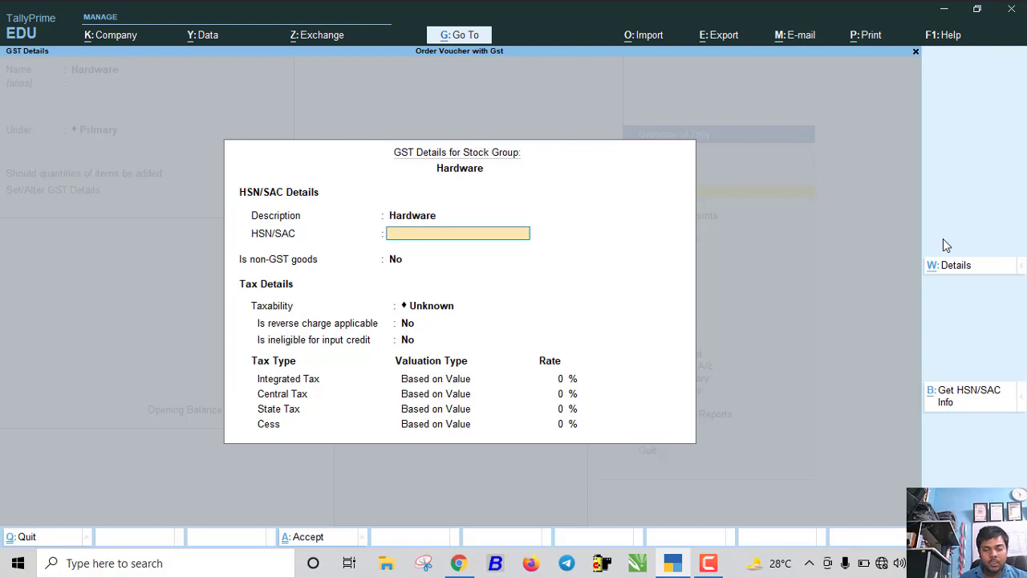
text(8474)
key(Return)
key(Return)
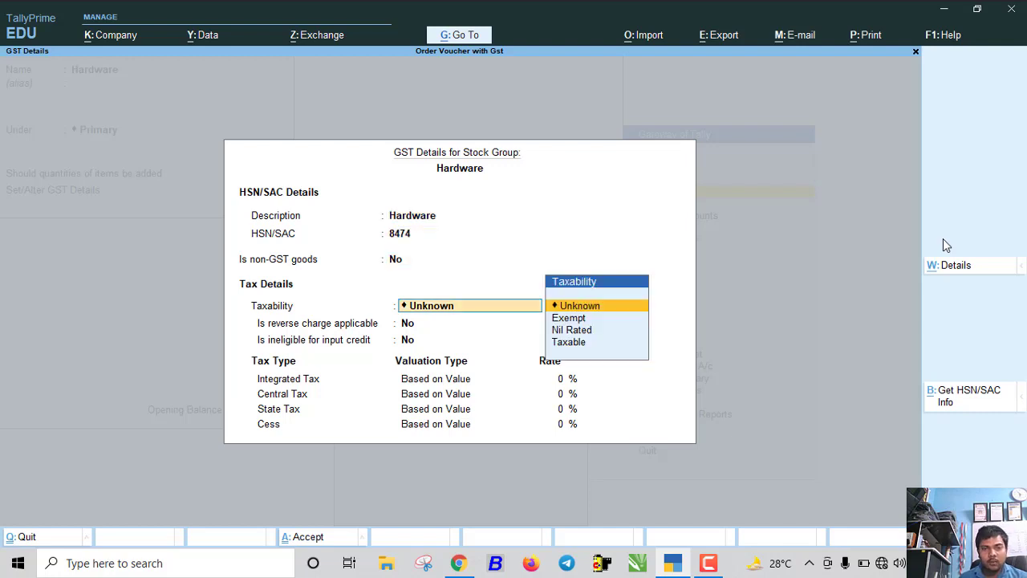
Make the Hardware group Taxable with an integrated tax rate of 18%, and save the group
key(Down)
key(Down)
key(Down)
key(Return)
key(Return)
key(Return)
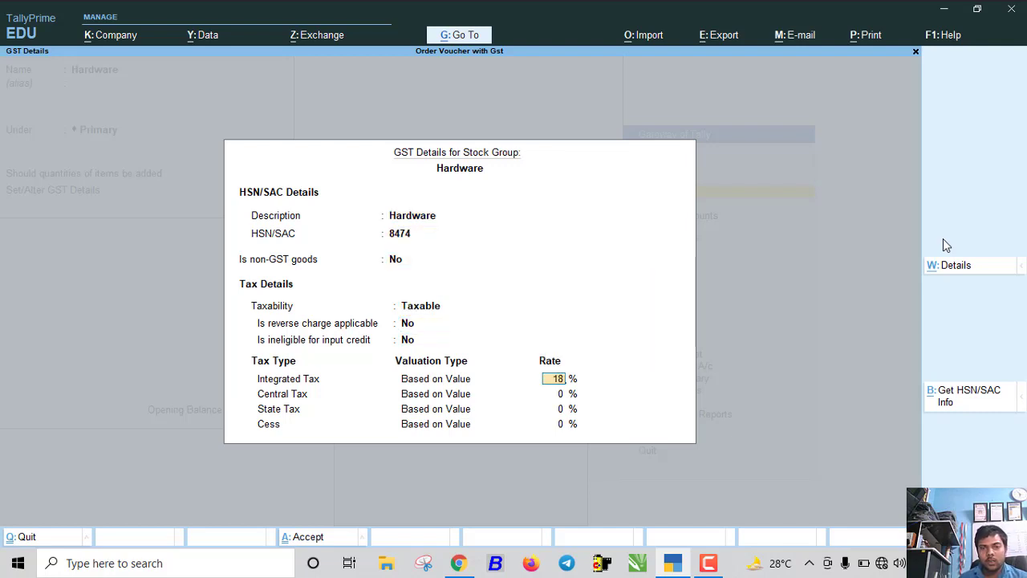
text(18)
key(Return)
key(Return)
key(Return)
key(Return)
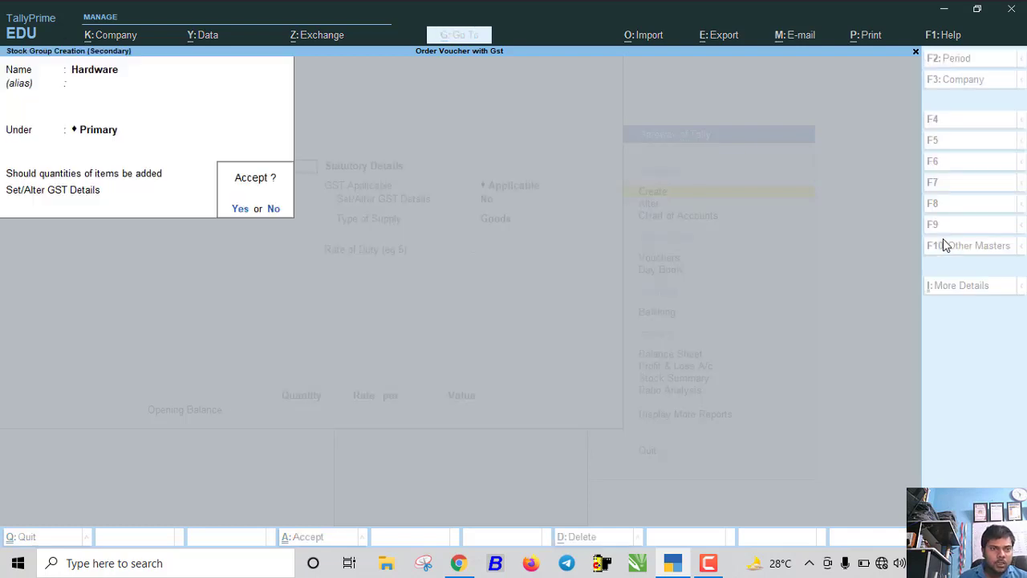
key(Return)
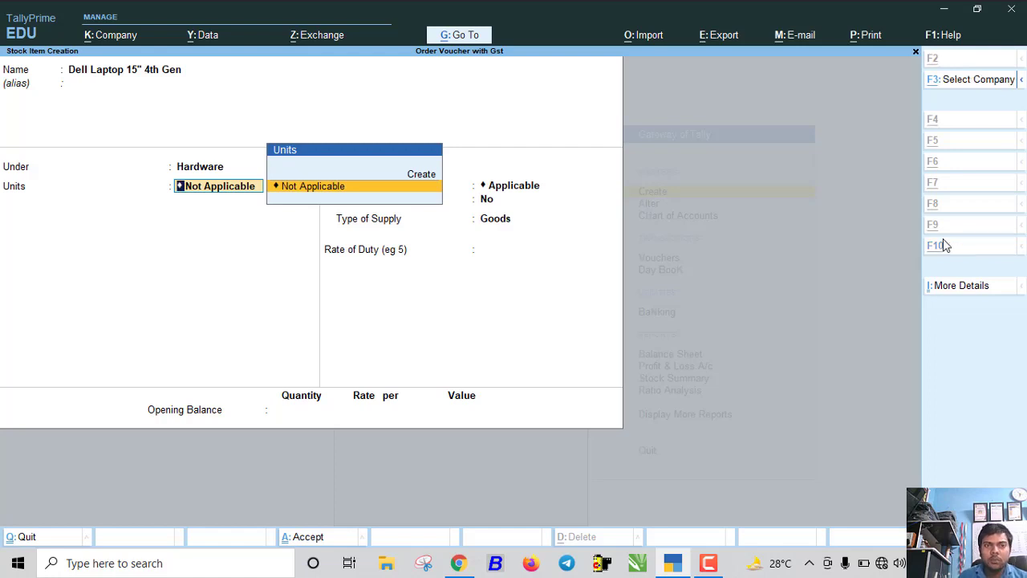
Create a simple unit with symbol PCS and unit quantity code PCS-PIECES, and save it for the stock item
key(alt+c)
text(pcs)
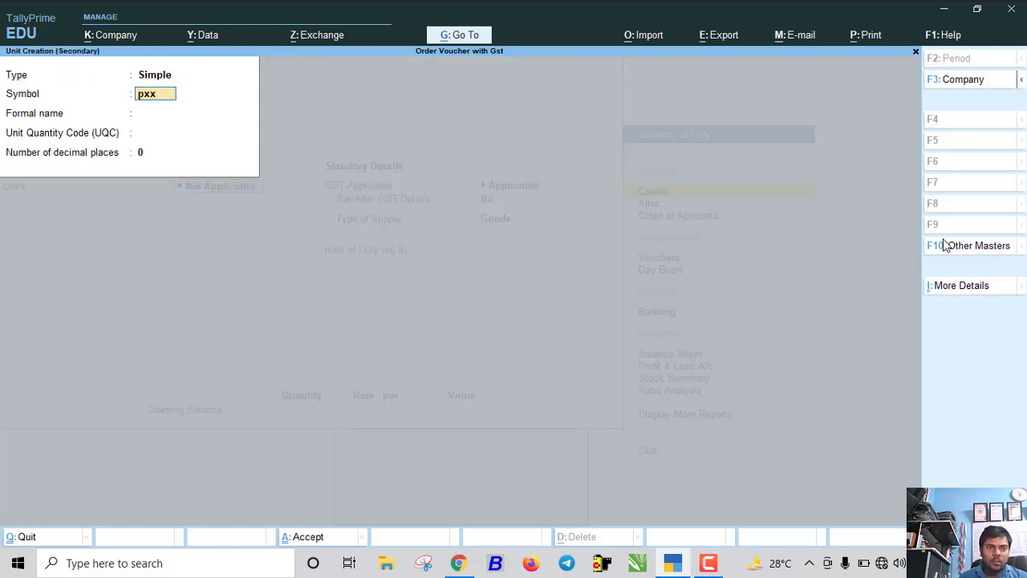
key(BackSpace)
key(BackSpace)
key(BackSpace)
text(PCS)
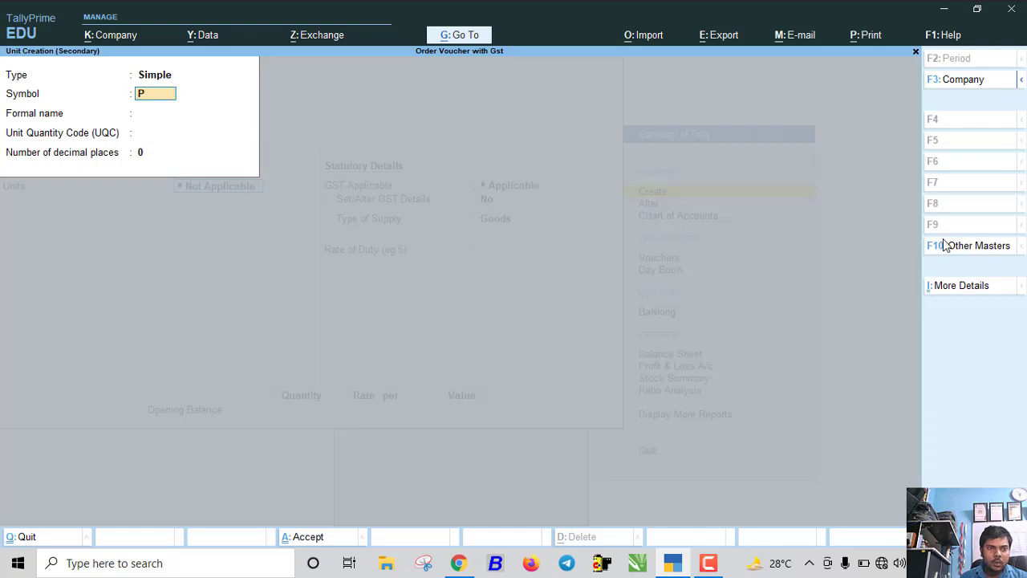
key(Return)
key(Return)
text(PCS)
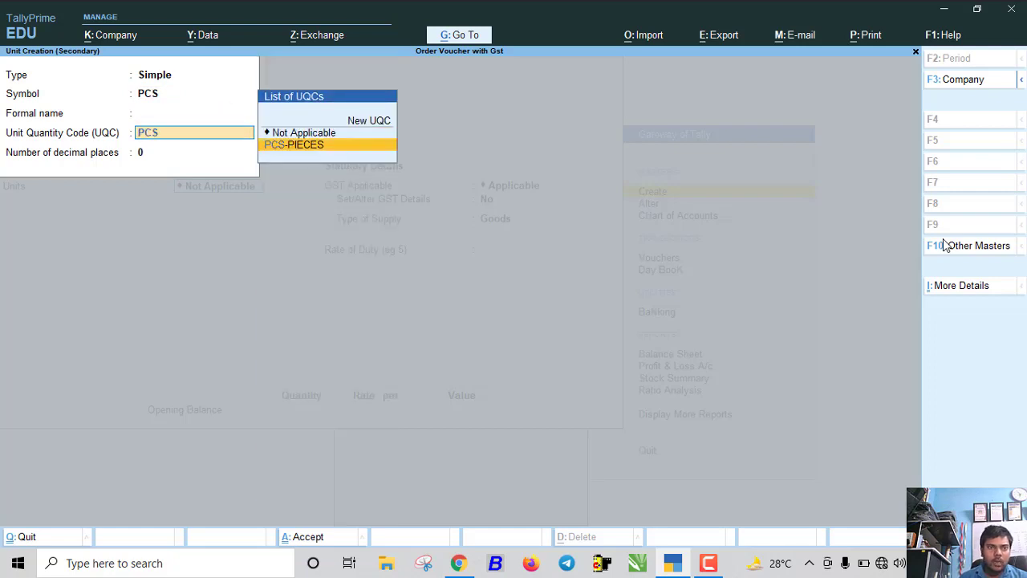
key(Return)
key(Return)
key(Return)
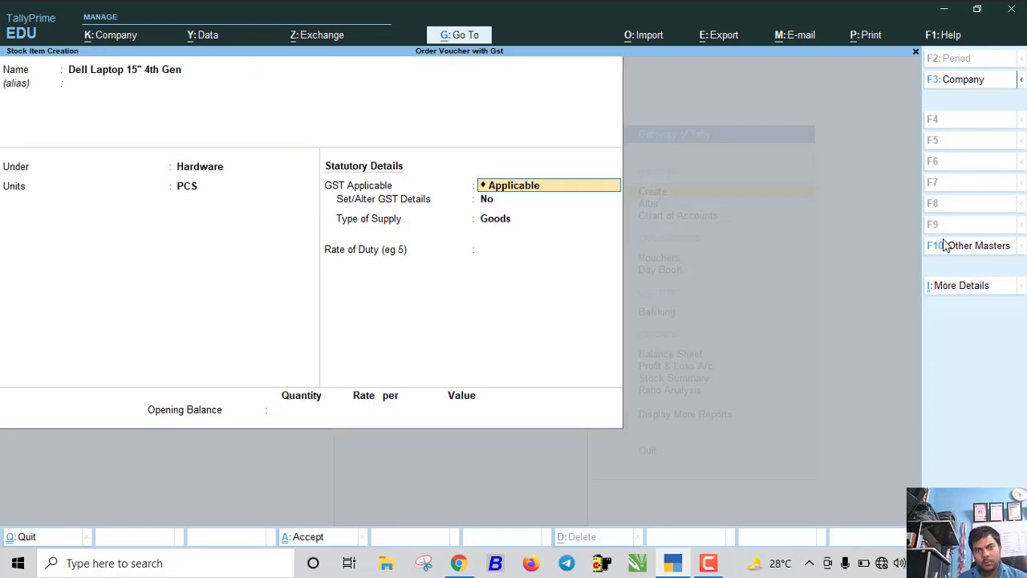
Save the laptop stock item with GST applicable and return to the Gateway of Tally
key(Return)
key(ctrl+a)
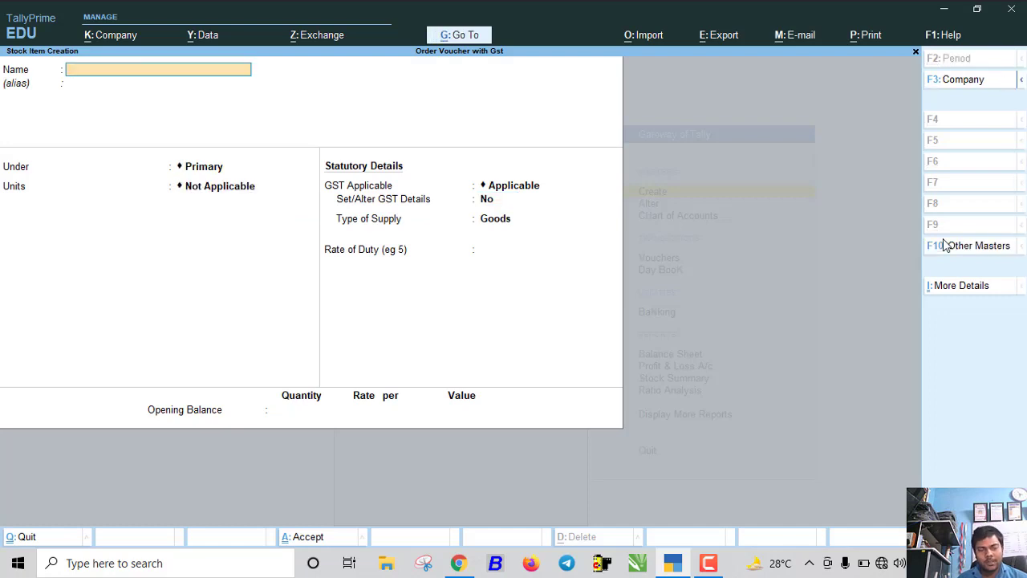
key(Escape)
key(Escape)
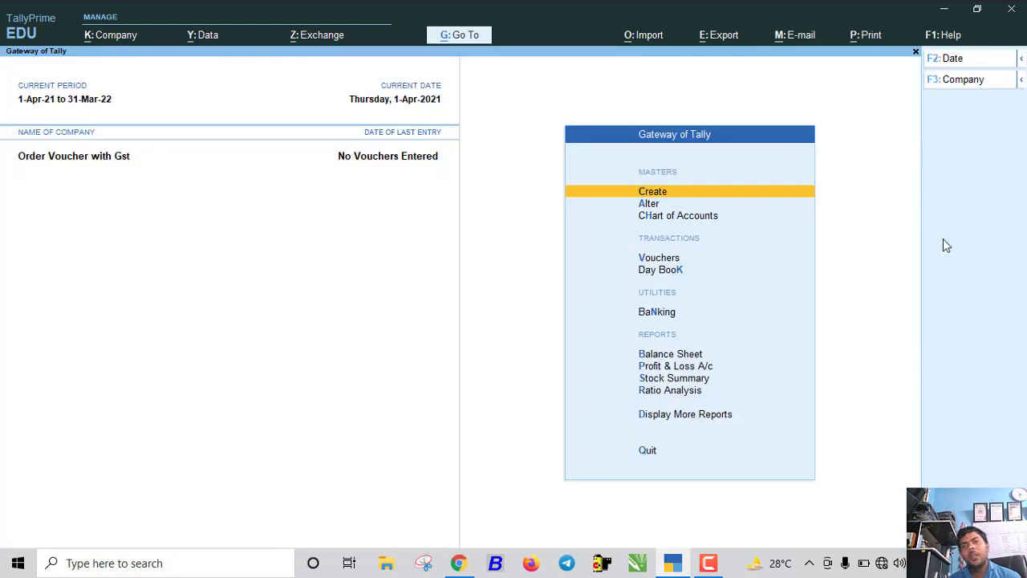
Open voucher entry from the Gateway of Tally
key(Down)
key(Down)
key(Down)
key(Down)
key(Up)
key(Return)
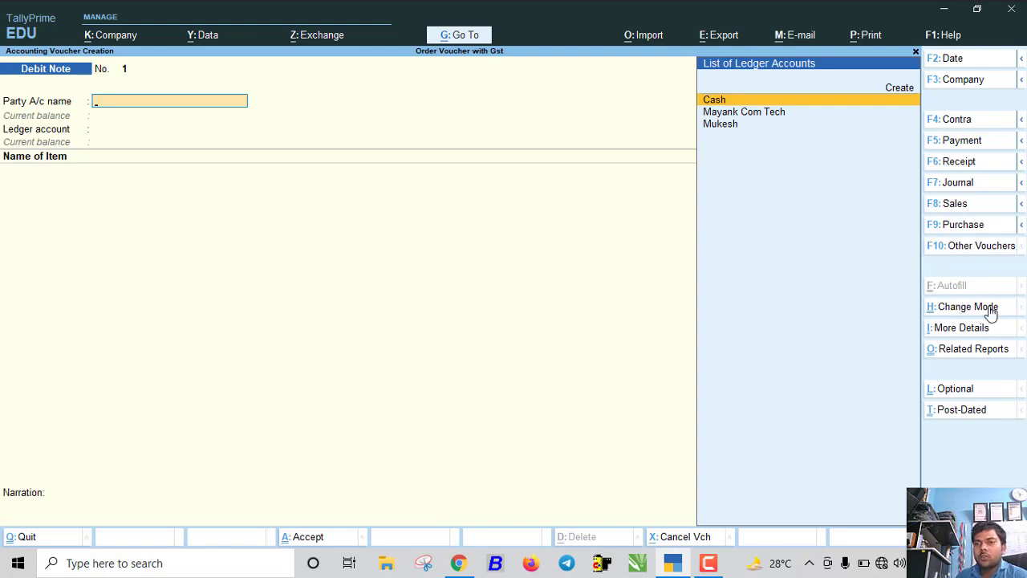
Show the inactive voucher types, switch the voucher to Purchase Order and activate that voucher type
click(972, 245)
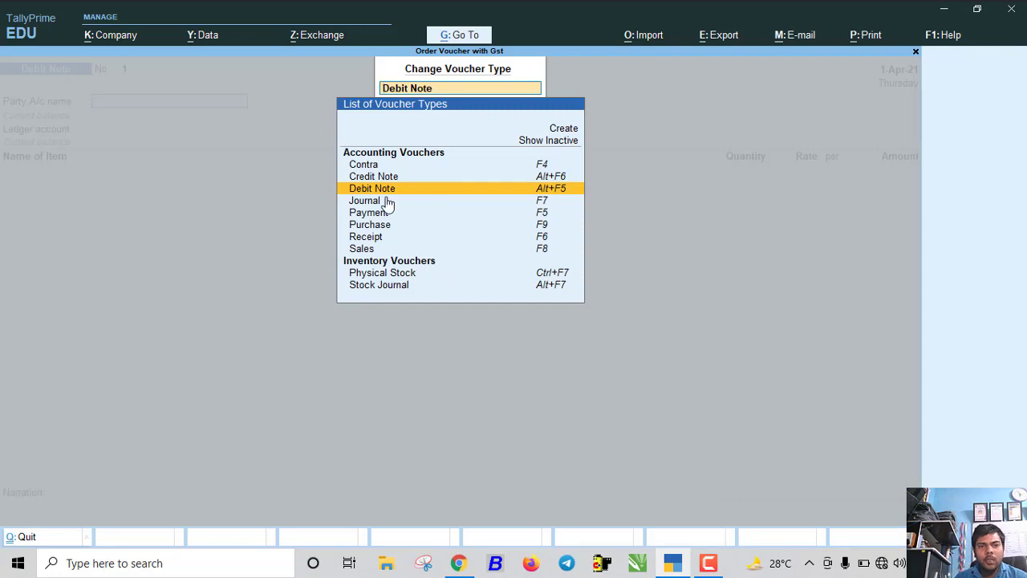
click(560, 141)
key(Down)
key(Down)
key(Down)
key(Down)
key(Down)
key(Down)
key(Down)
key(Down)
key(Down)
key(Down)
key(Down)
key(Down)
key(Down)
key(Down)
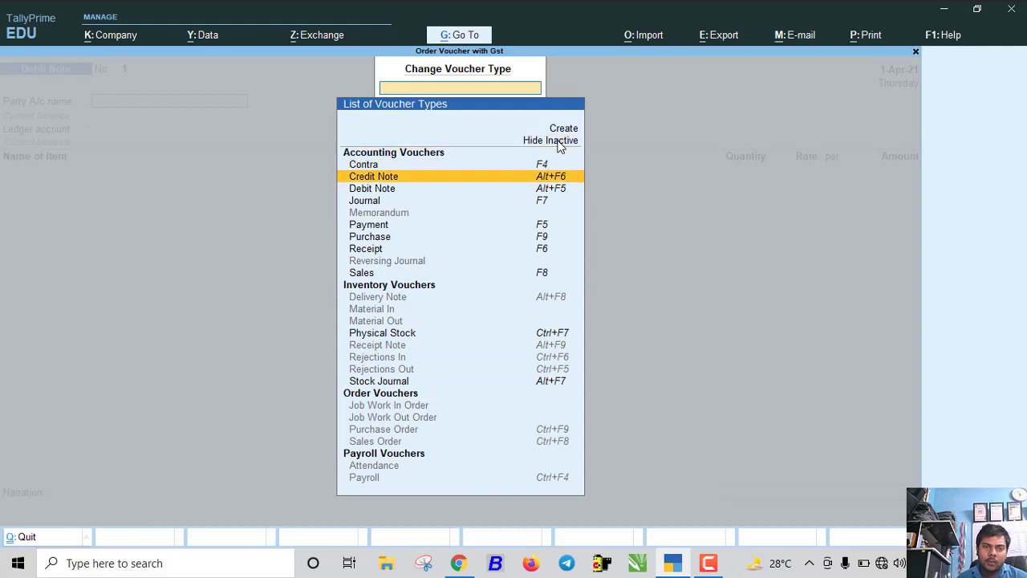
key(Down)
key(Down)
key(Down)
key(Down)
key(Down)
key(Down)
key(Down)
key(Down)
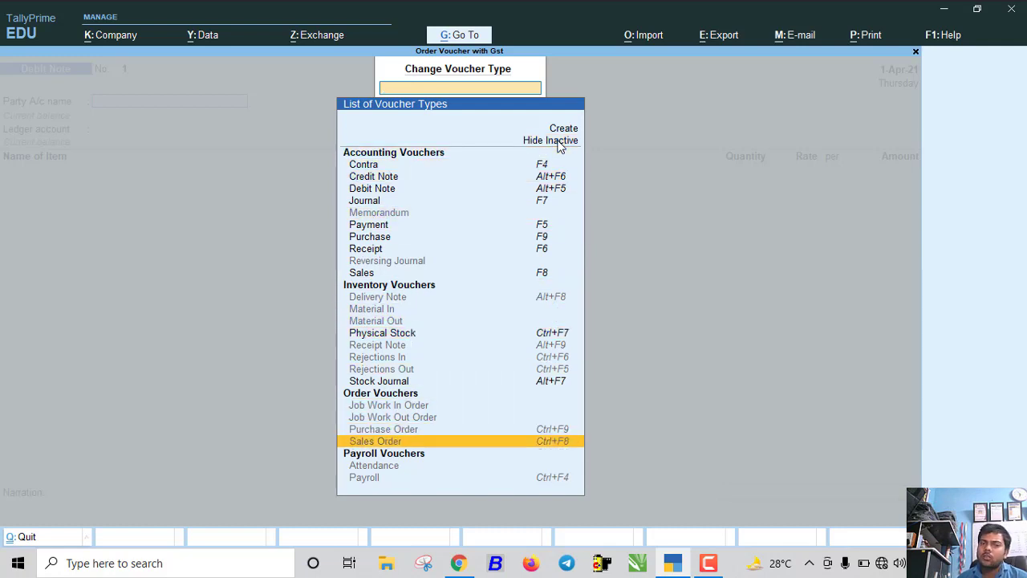
key(Up)
key(Return)
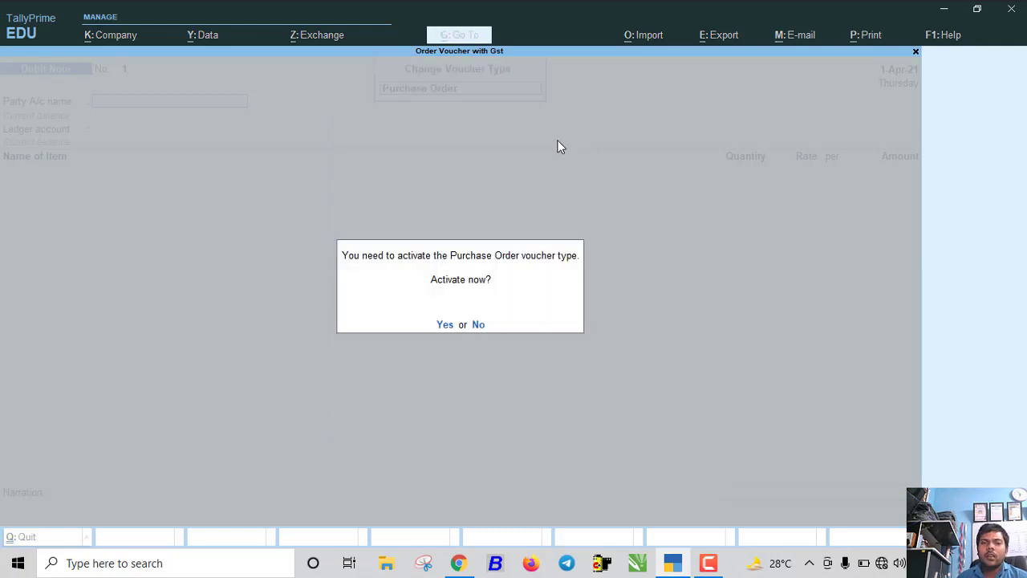
key(y)
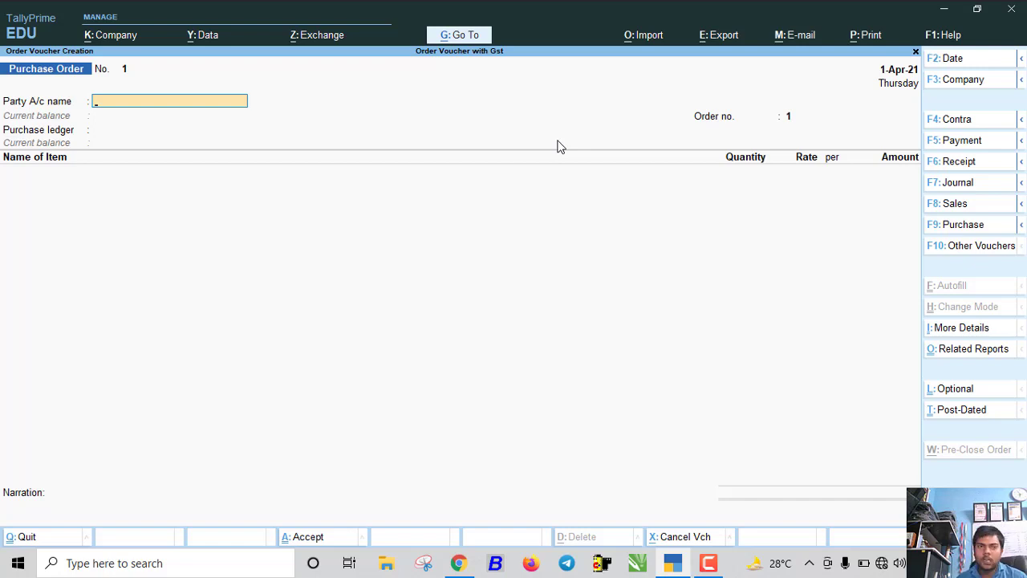
Set the purchase order's party account to Mayank Com Tech, leaving all order and receipt details blank
text(MAY)
key(Return)
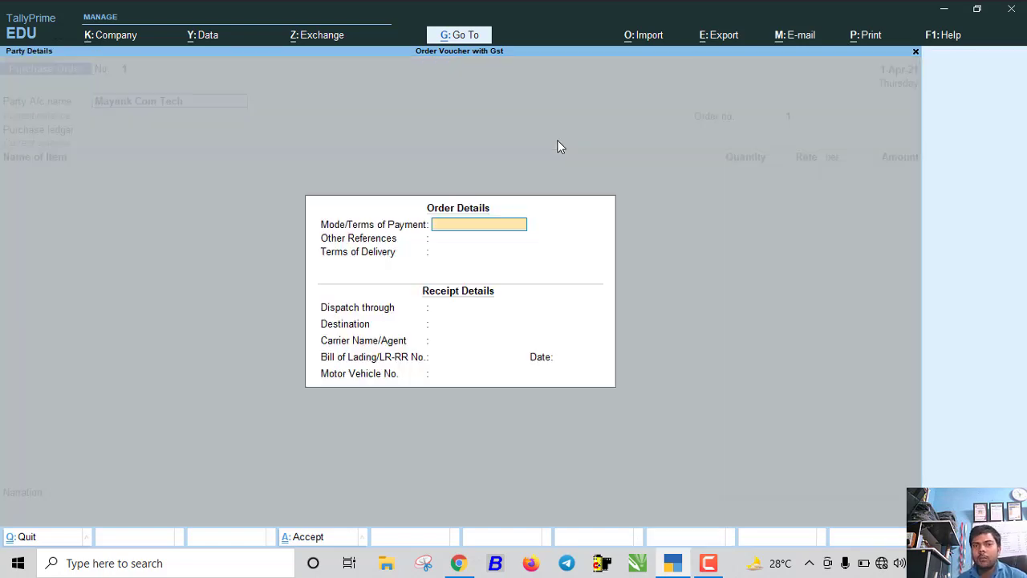
key(Return)
key(Return)
key(Return)
key(Return)
key(Return)
key(Return)
key(Return)
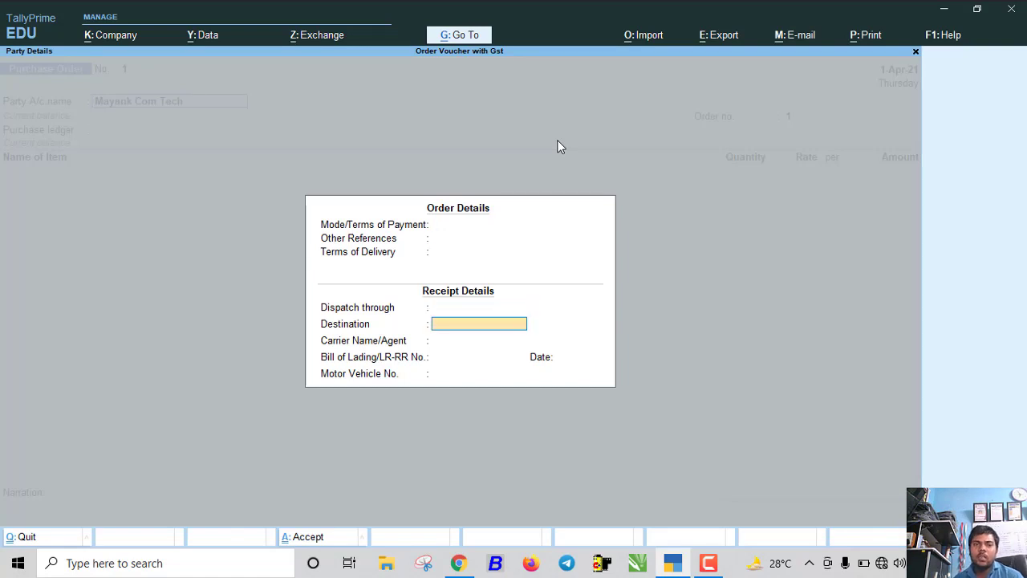
key(Return)
key(Return)
key(Return)
key(Return)
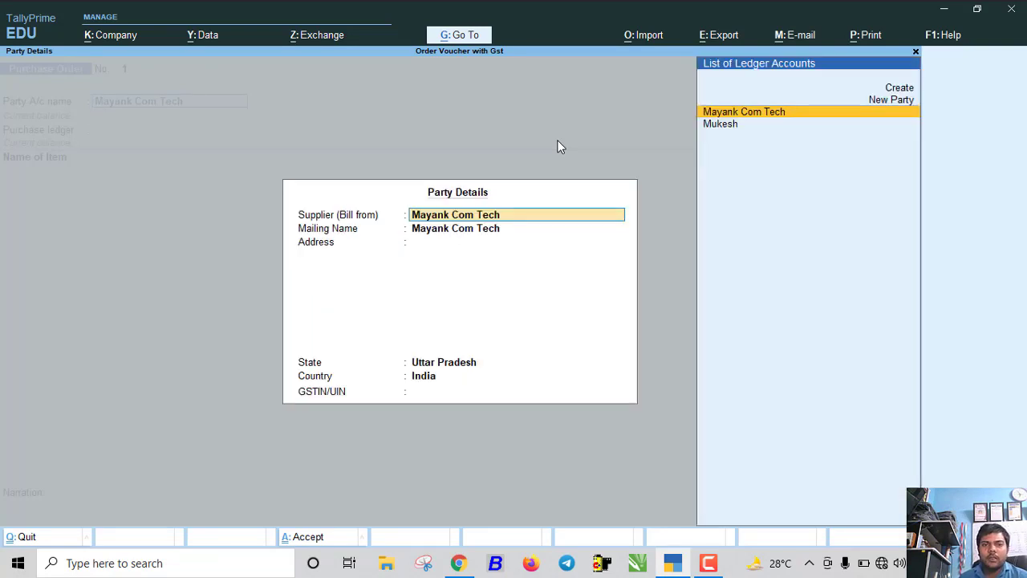
Accept the supplier's party details and order number 1, and set the purchase ledger to Purchase
key(Return)
key(Return)
key(Return)
key(Return)
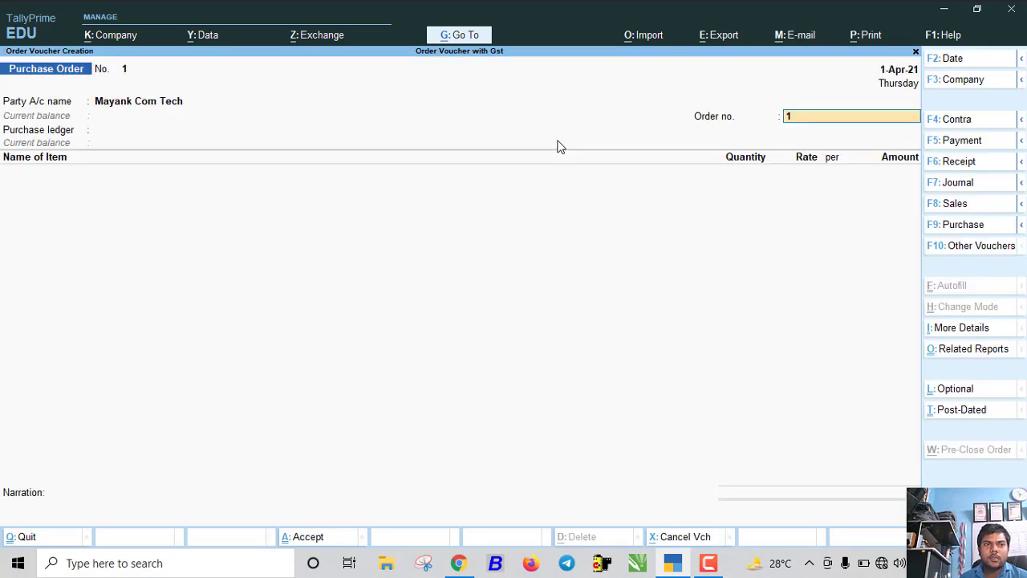
key(Return)
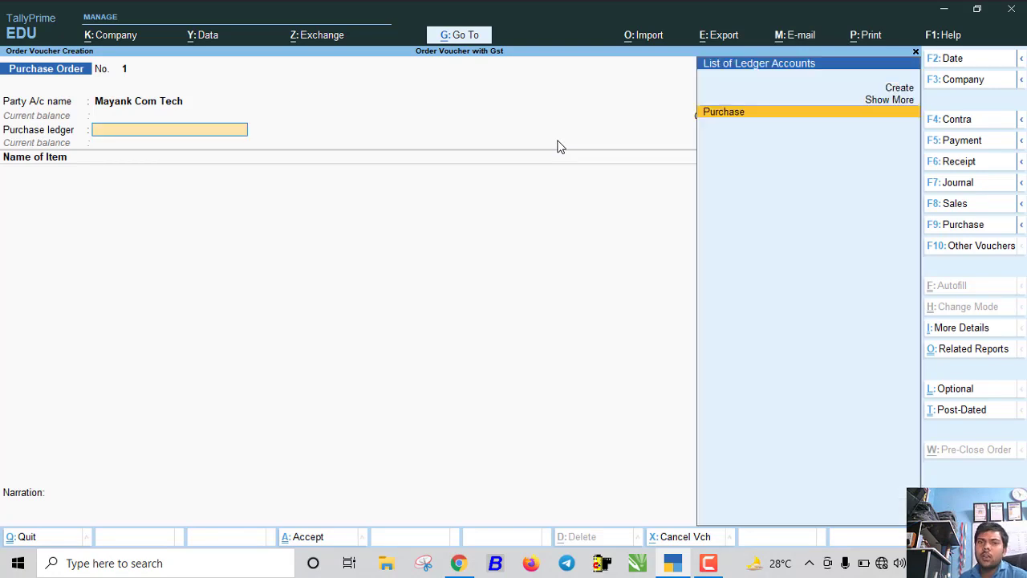
key(Return)
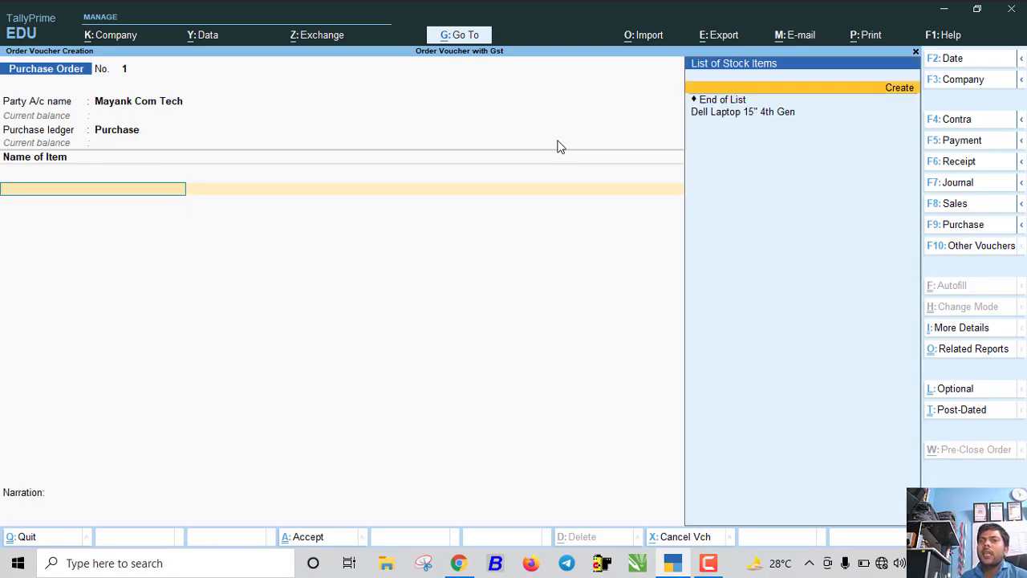
Add the stock item Dell Laptop 15" 4th Gen to the purchase order with quantity 10 PCS at rate 25,000
key(Return)
key(Return)
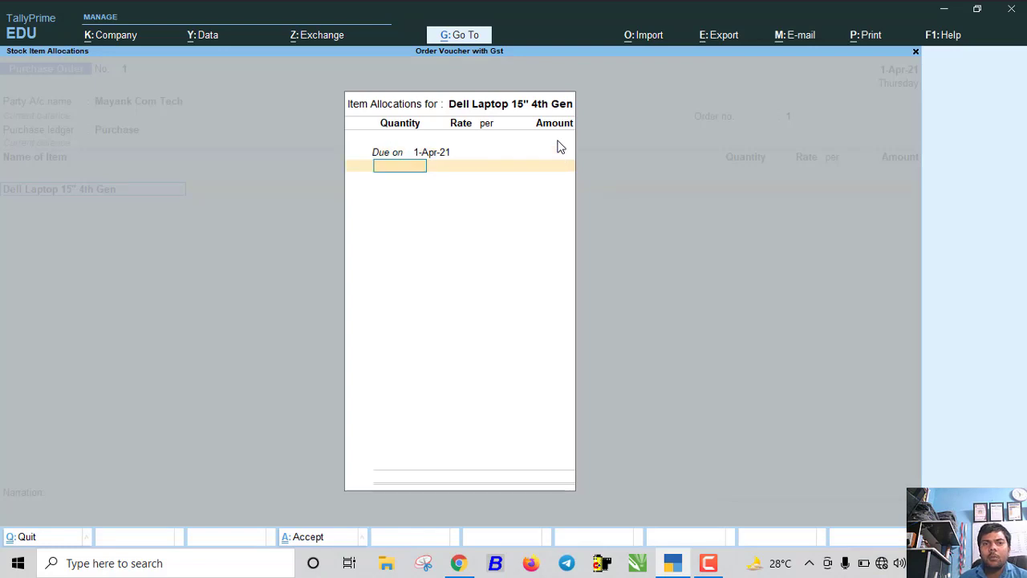
text(10)
key(Return)
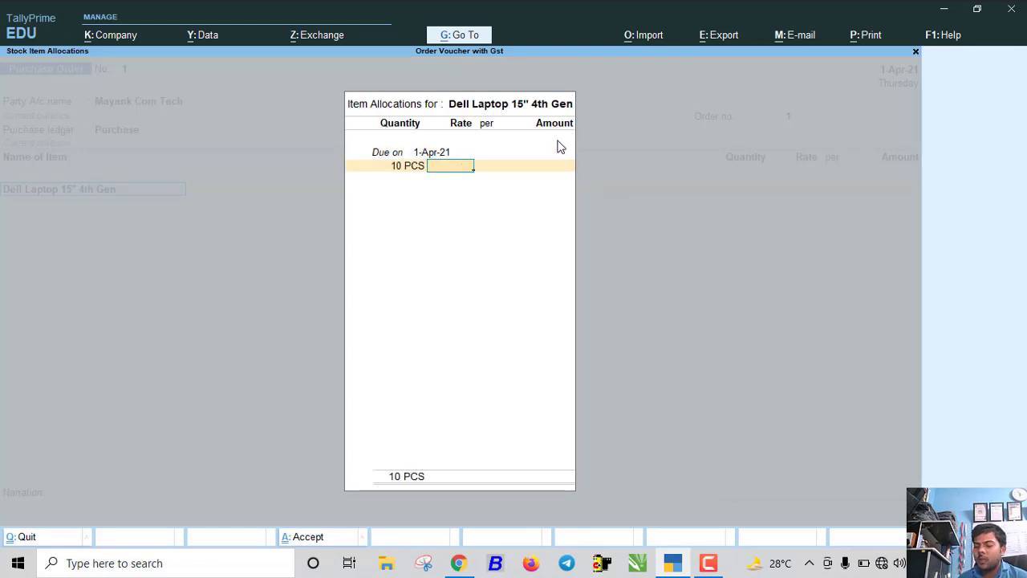
text(25000)
key(Return)
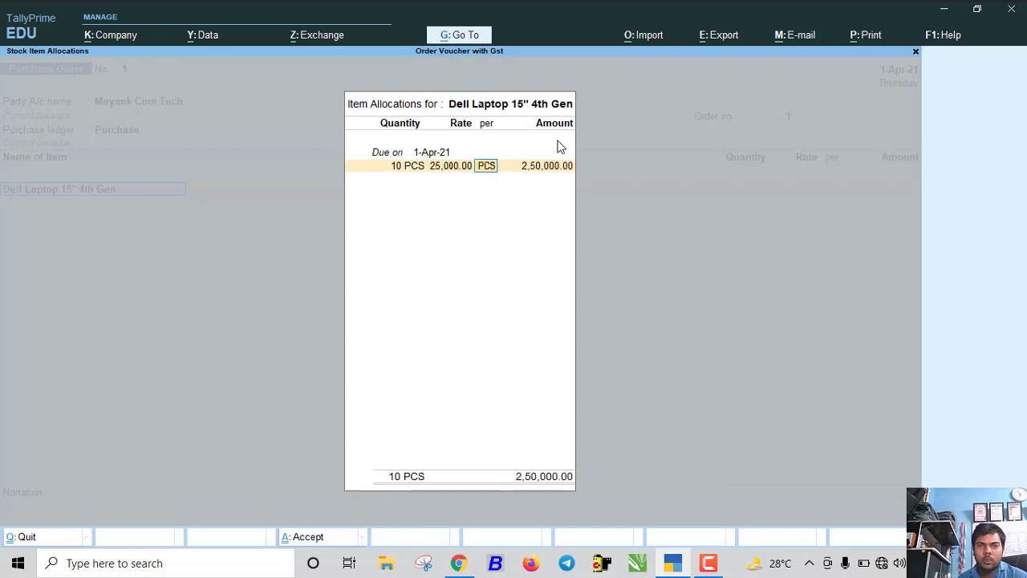
key(Return)
key(Return)
key(Return)
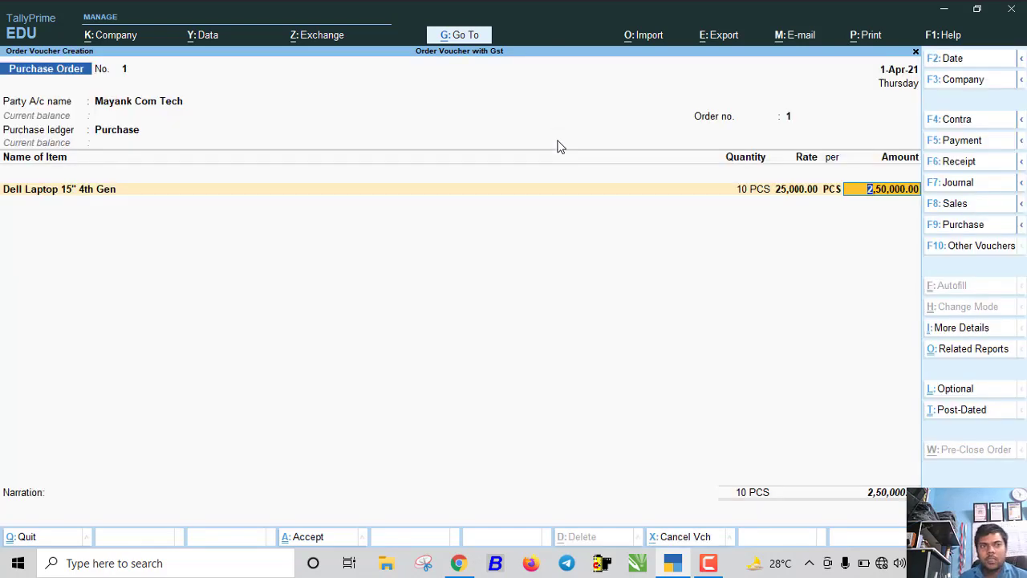
key(Return)
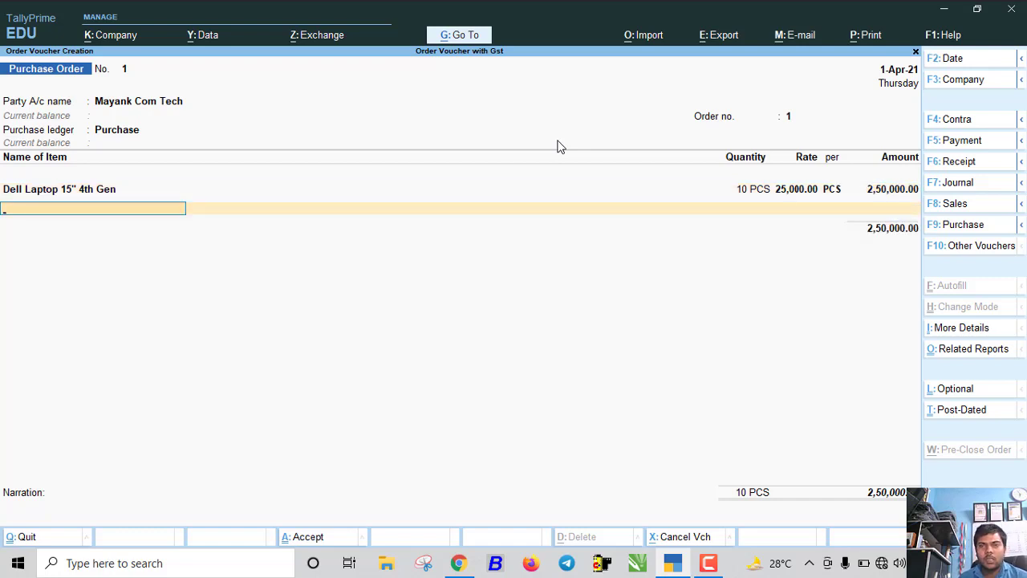
End the item list and add the Cgst and Sgst tax ledgers to the purchase order, accepting their calculated amounts
key(Return)
key(Return)
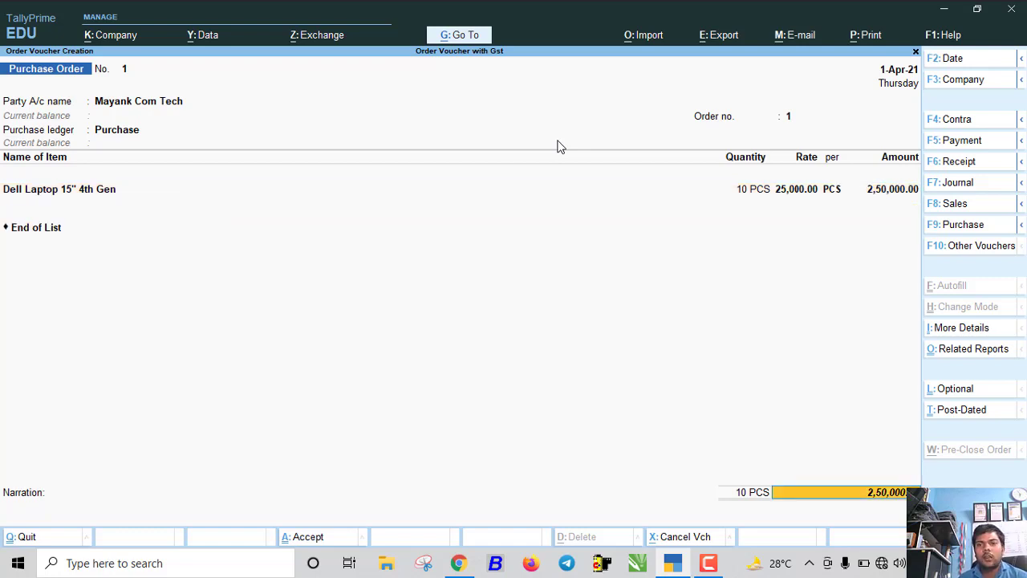
key(Return)
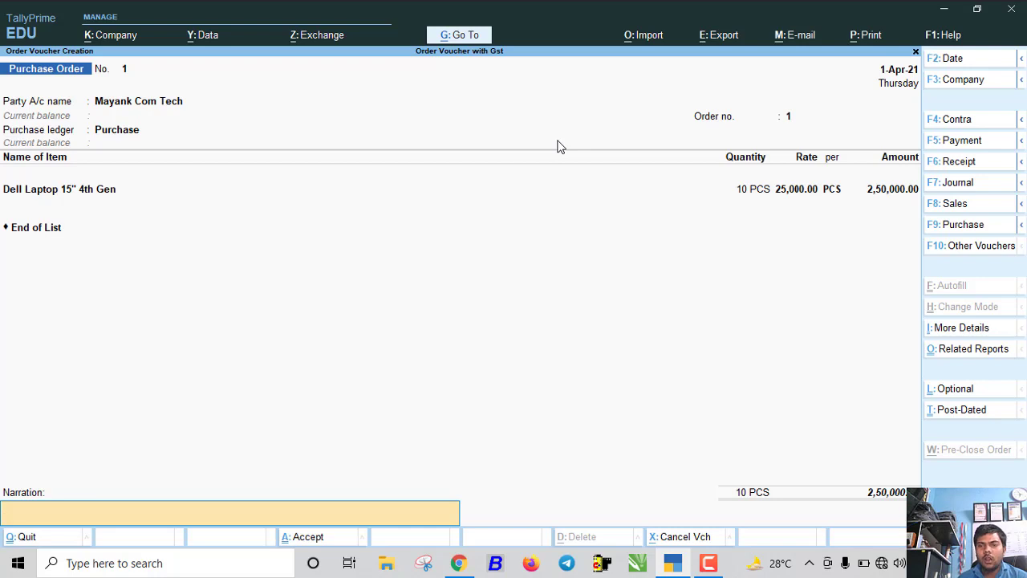
key(BackSpace)
key(BackSpace)
key(Down)
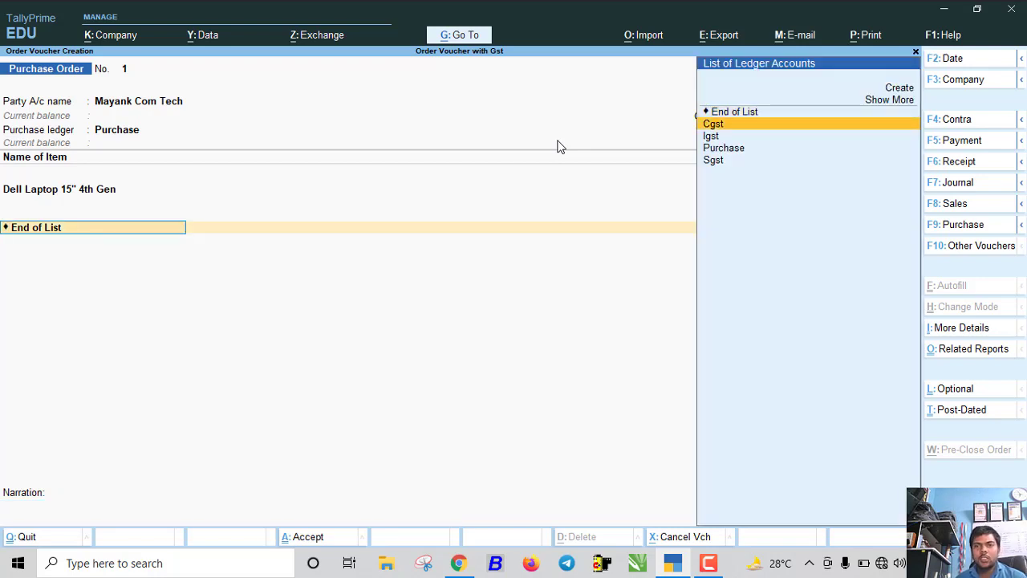
key(Return)
key(Return)
text(s)
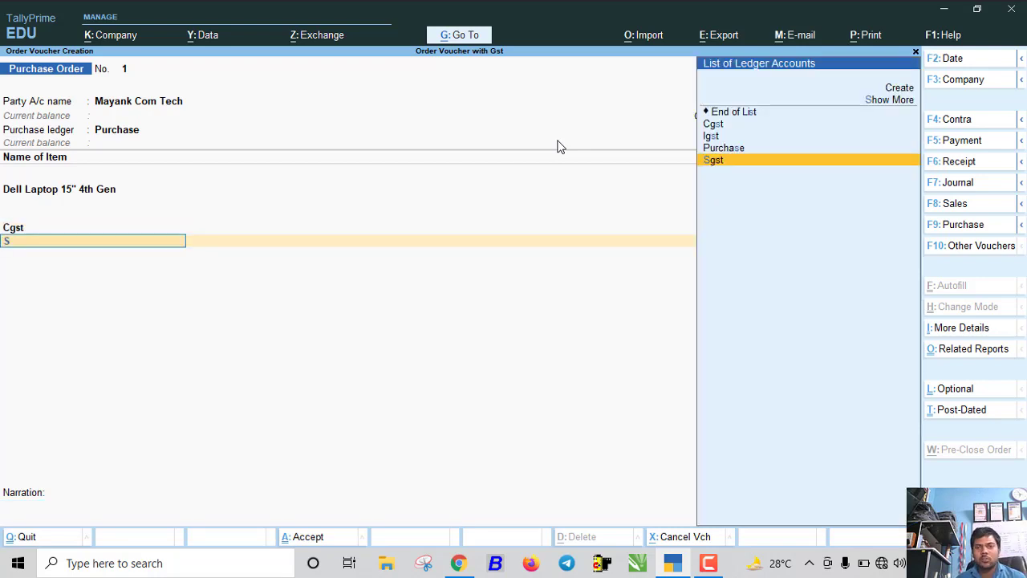
key(Return)
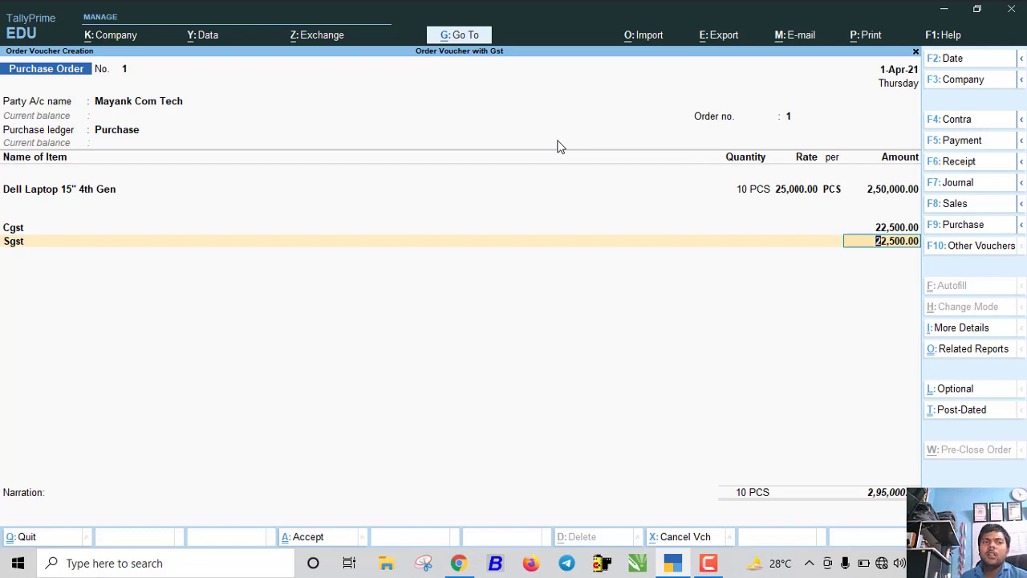
key(Return)
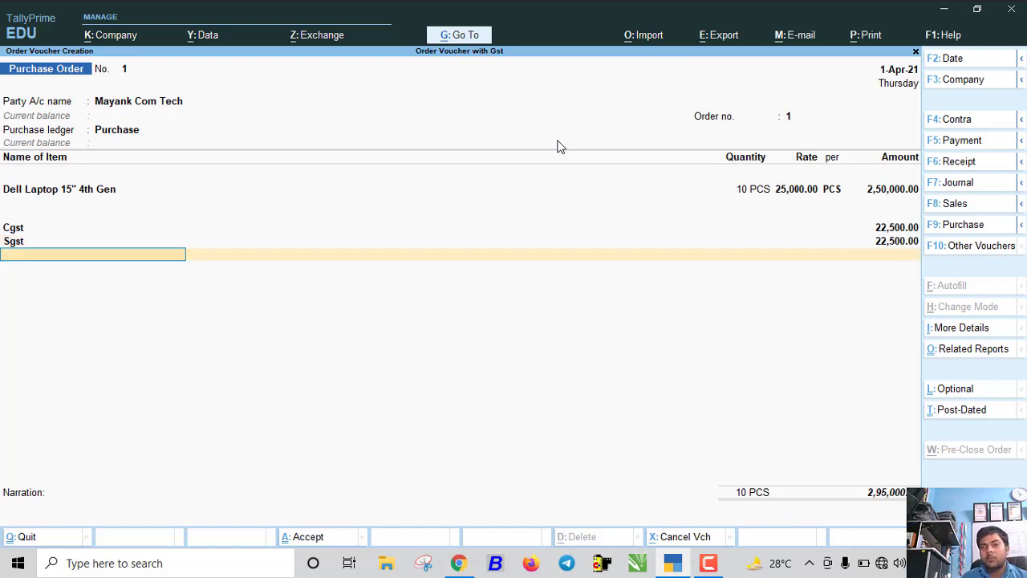
Start a new ledger from within the purchase order and name it FRIIGHT CARRED CHARGE
key(alt+c)
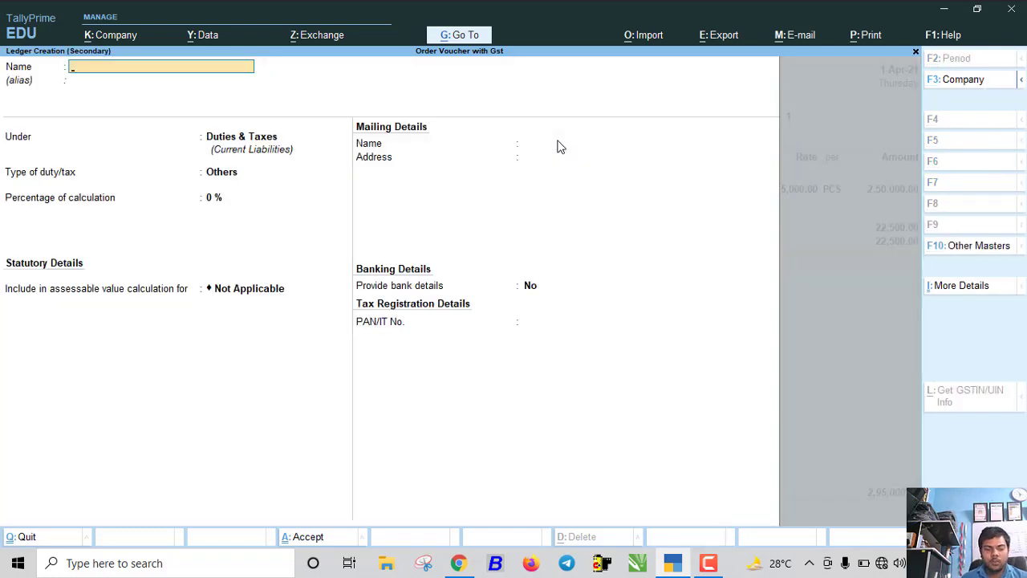
text(FRIG)
key(BackSpace)
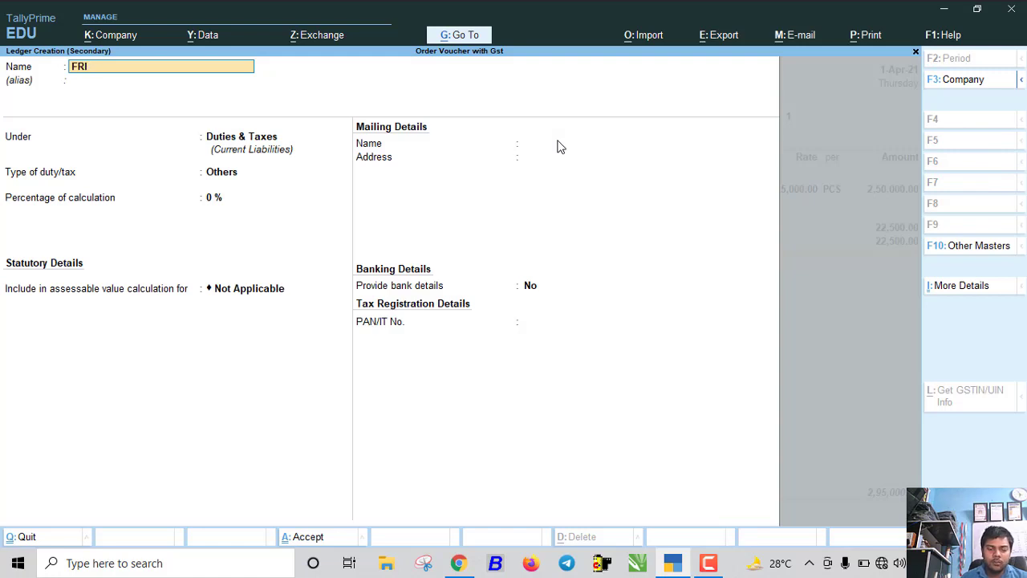
text(IGHT)
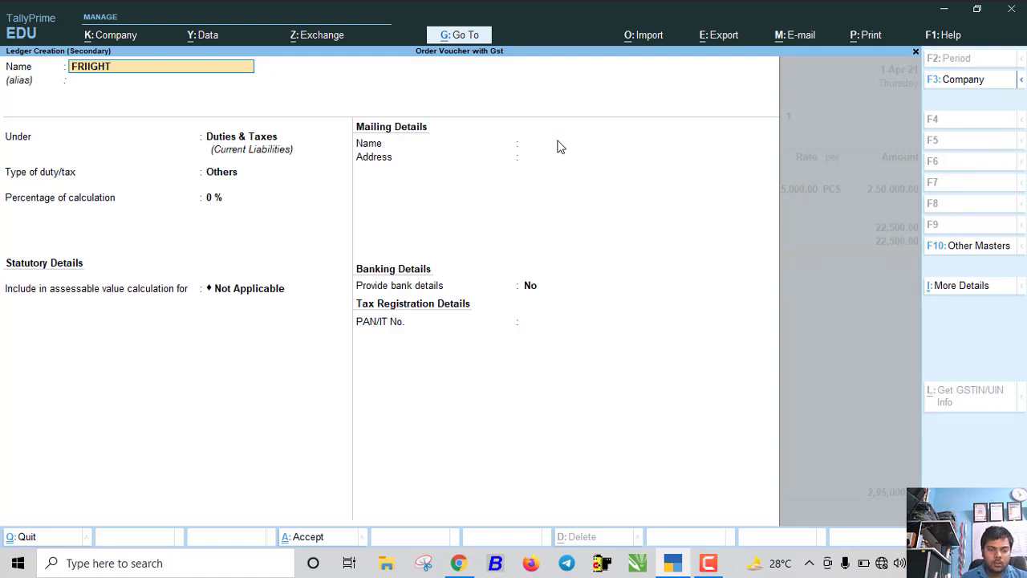
text( CARRED)
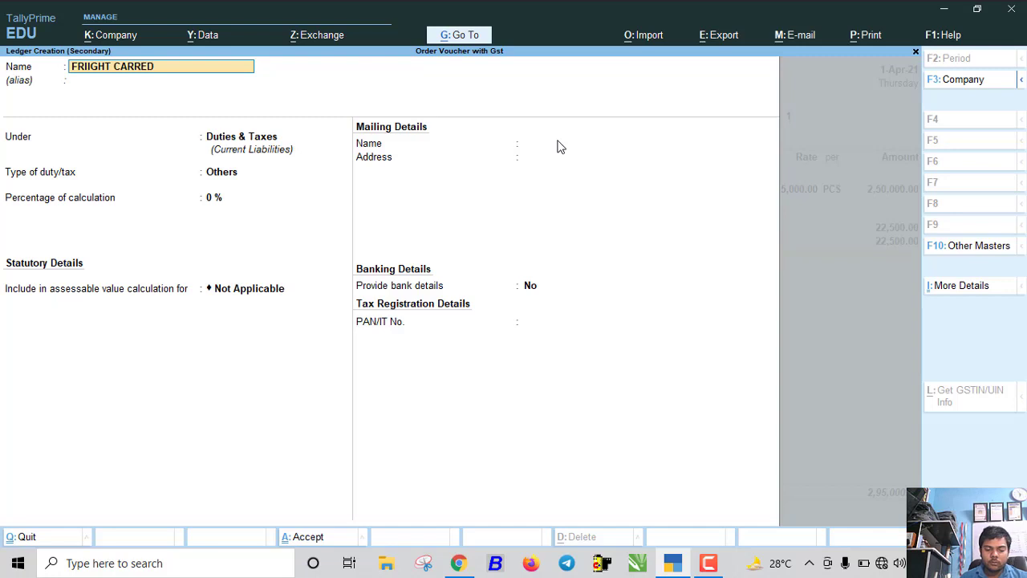
text( CHARF)
key(BackSpace)
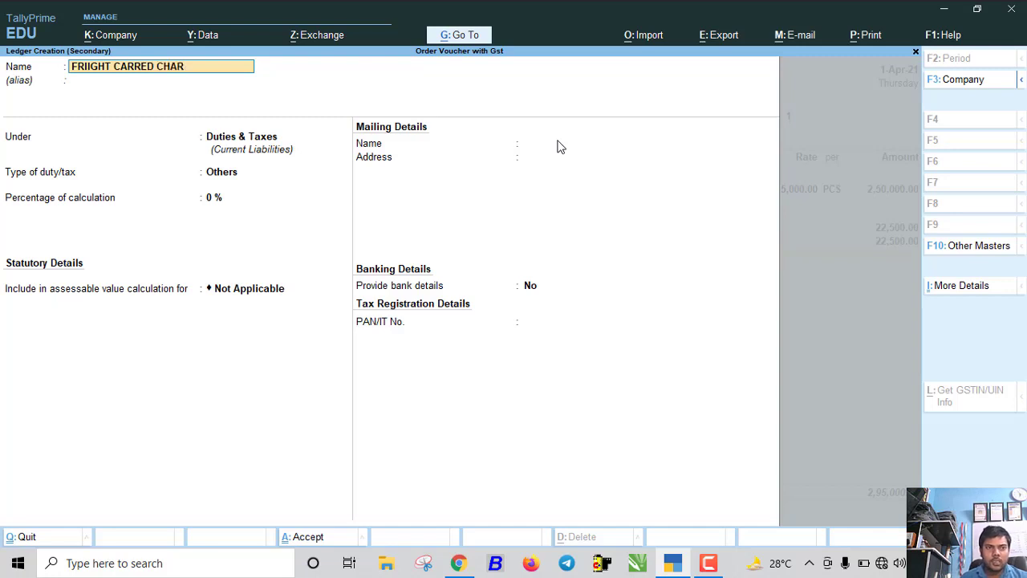
text(GE)
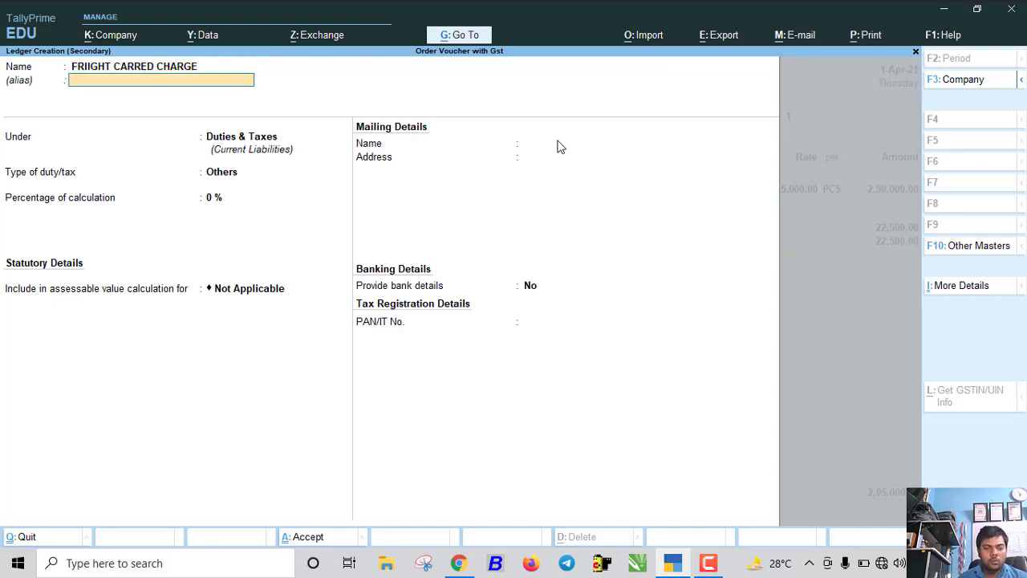
key(Return)
Place the freight ledger under Indirect Expenses and save it with its other settings at their defaults
key(Return)
text(in)
key(Down)
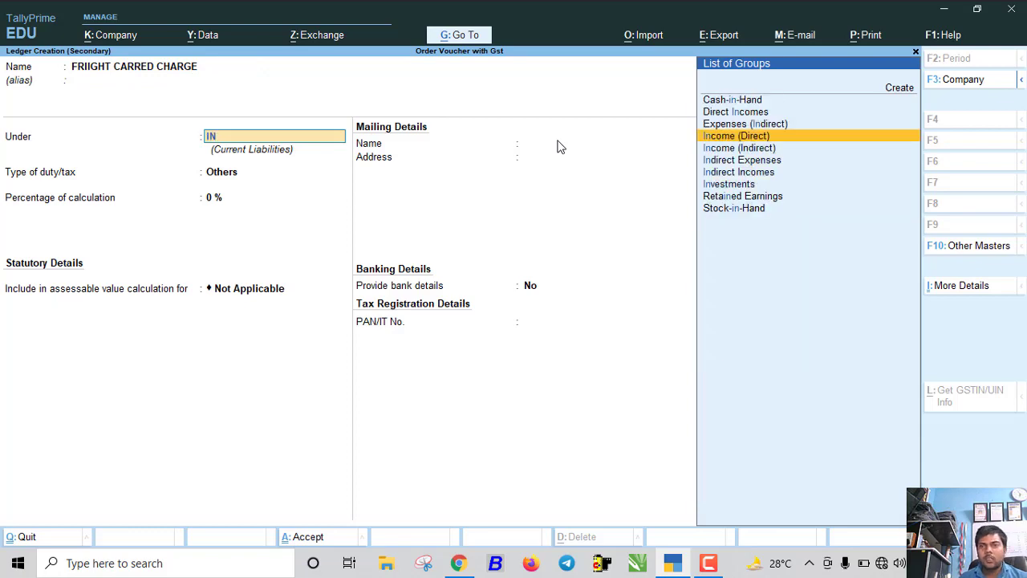
key(Down)
key(Down)
key(Return)
key(Return)
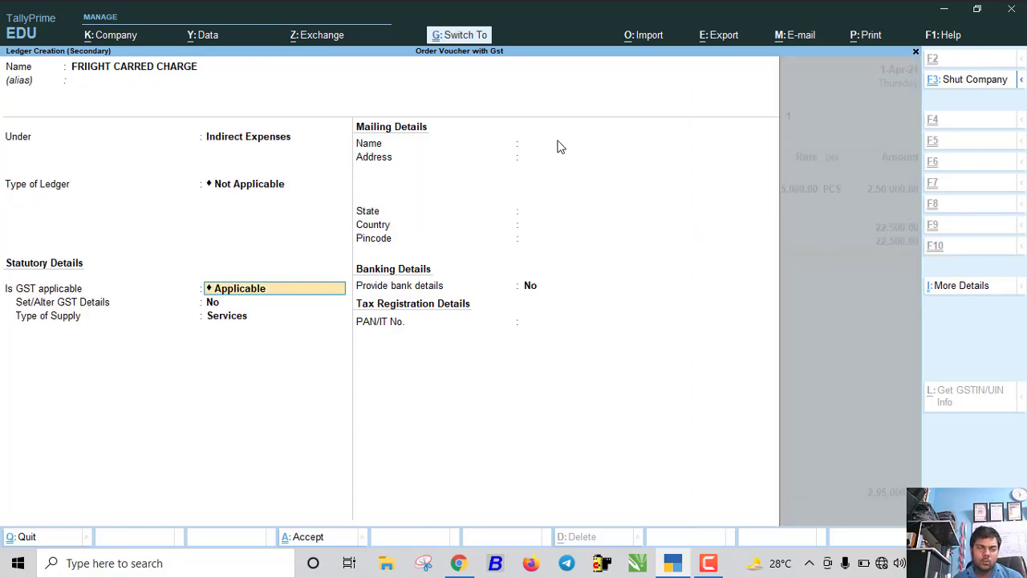
key(ctrl+a)
key(Return)
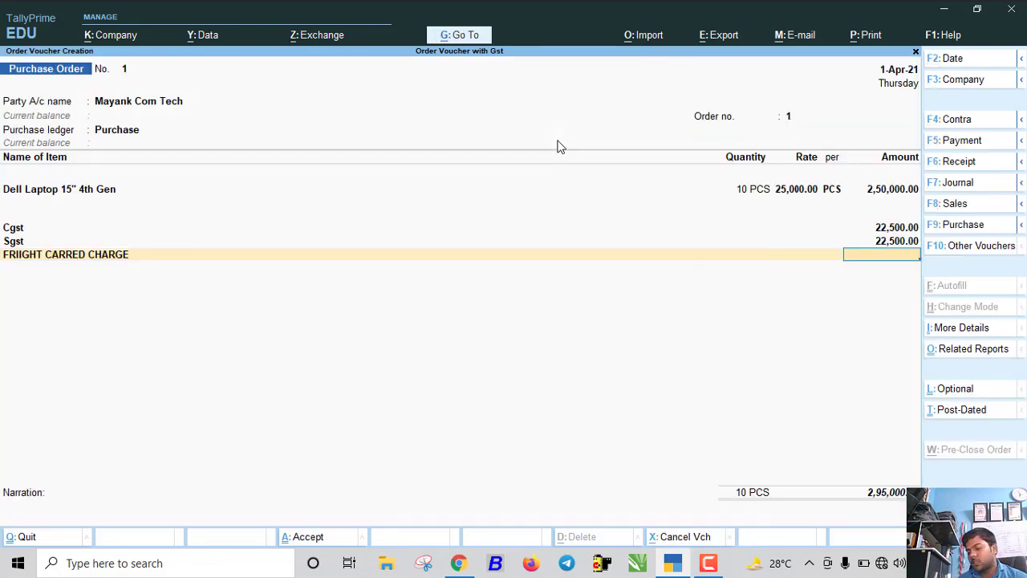
Set the freight charge amount to 1000 and save the purchase order without a narration
text(1000)
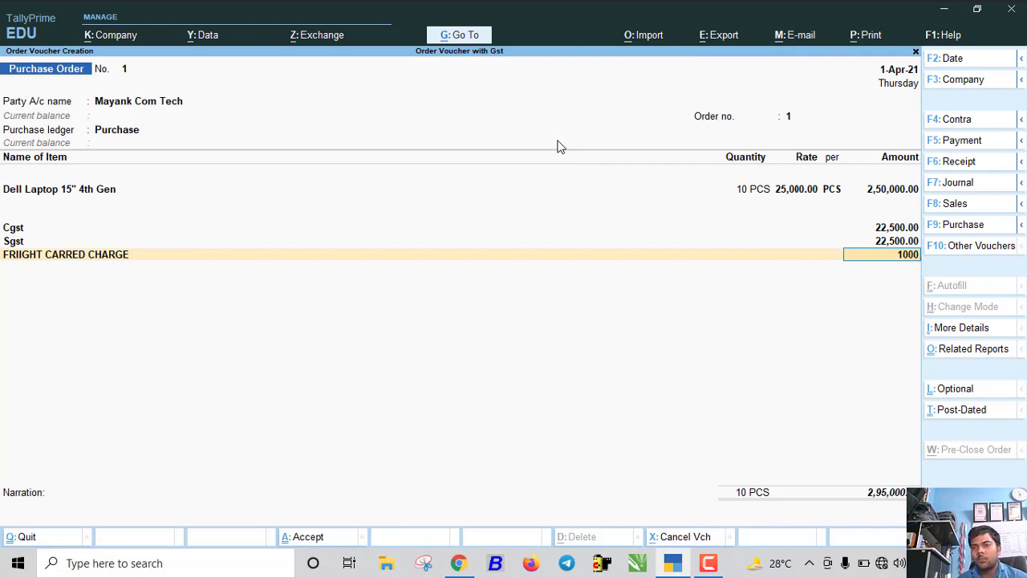
key(Return)
key(Return)
key(Return)
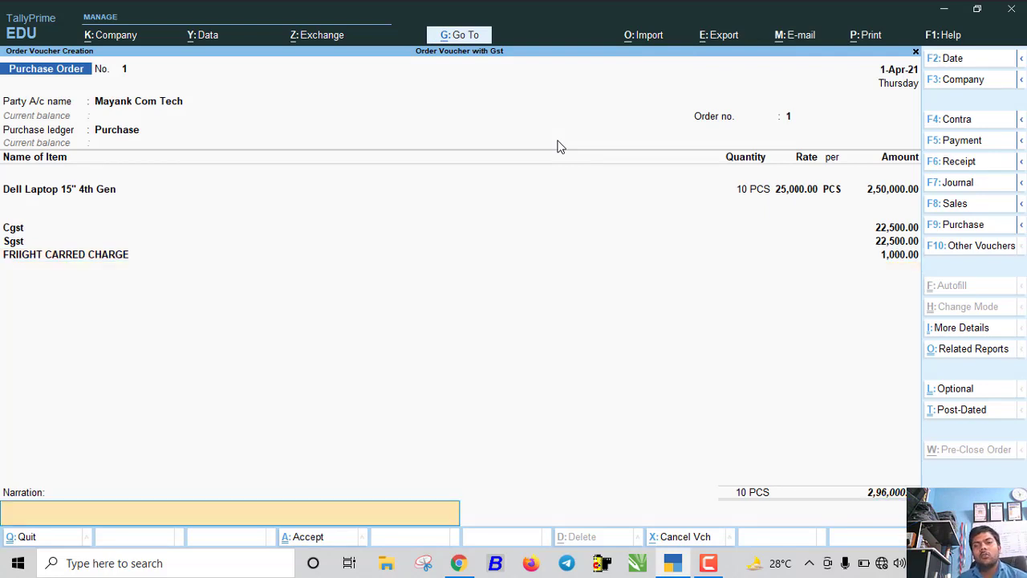
key(Return)
key(Return)
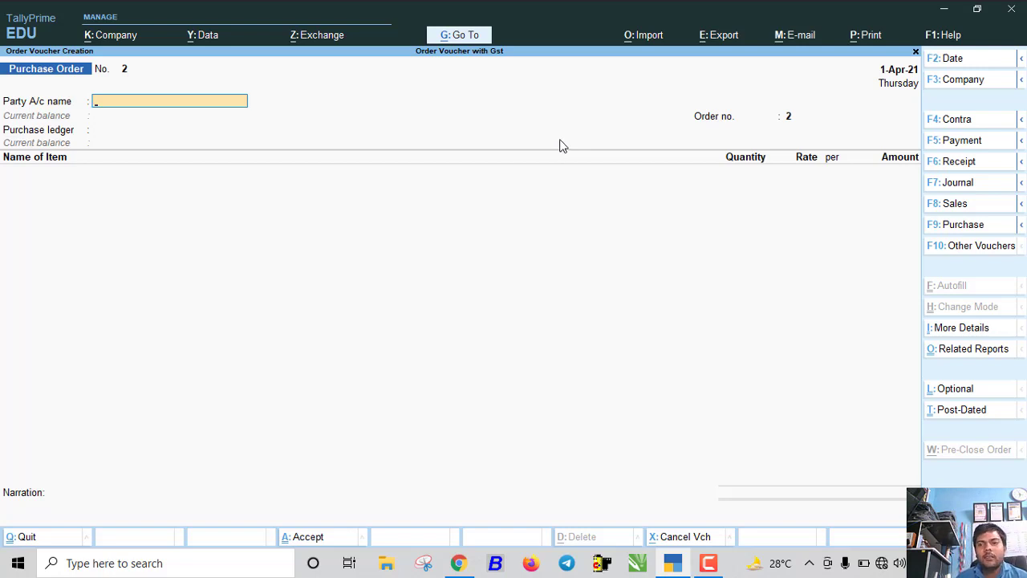
Switch to a Purchase voucher and set its supplier invoice number to 12536, keeping the date 1-Apr-21
click(963, 225)
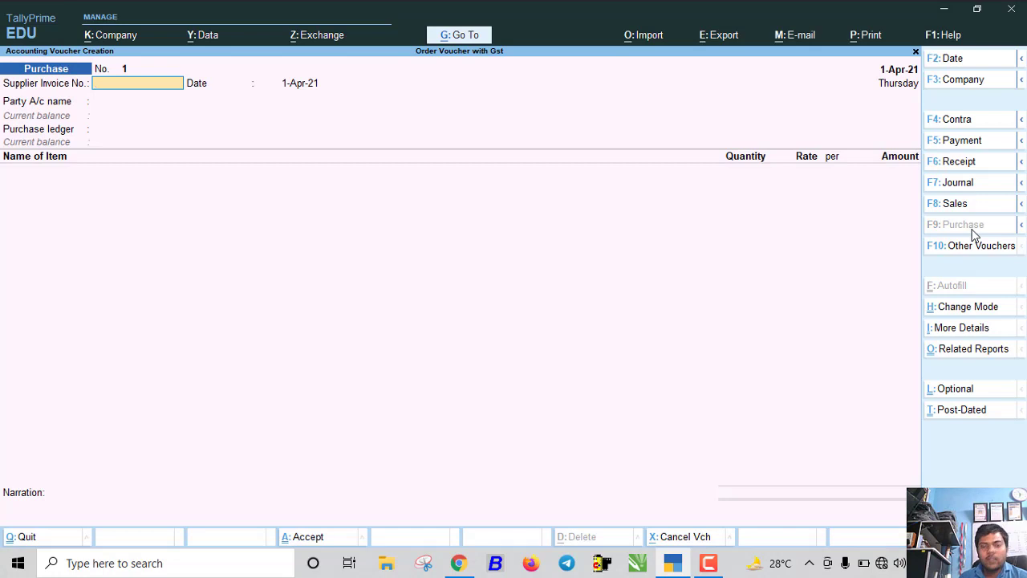
text(12536)
key(Return)
key(Return)
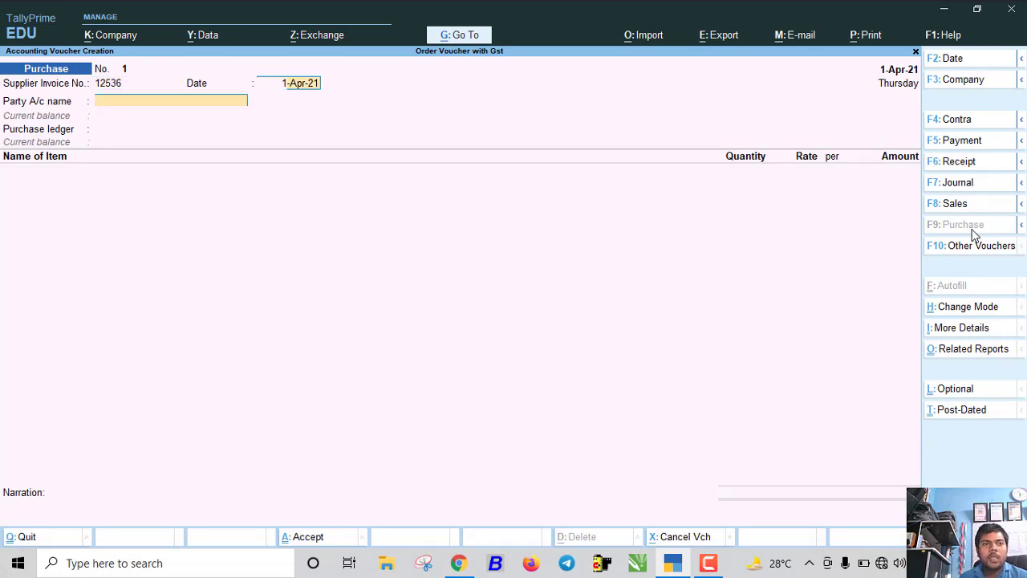
Set the purchase voucher's party account to Mayank Com Tech, leaving all receipt details blank
key(Down)
key(Return)
key(Return)
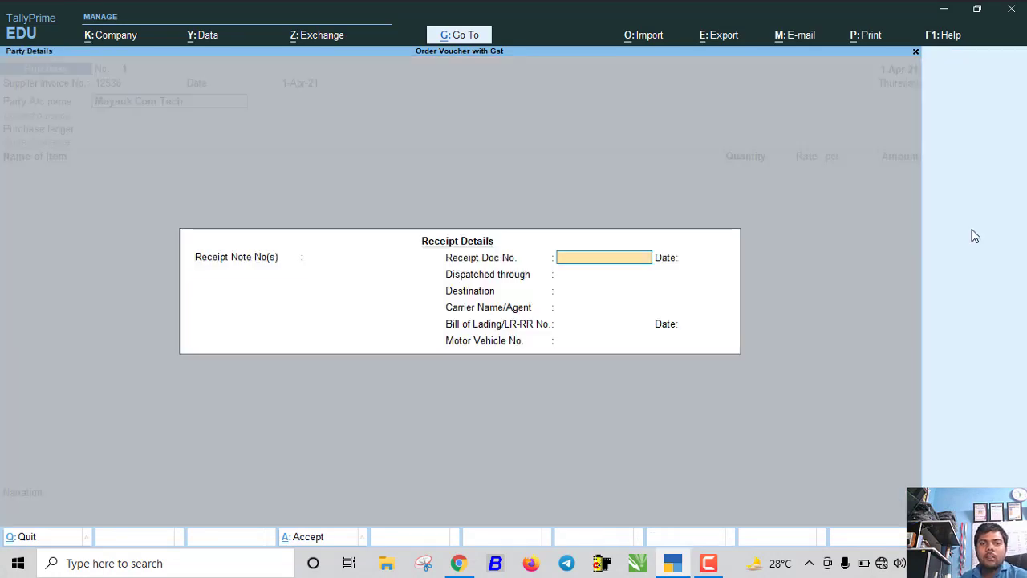
key(Return)
key(Return)
key(Return)
key(Return)
key(Return)
key(Return)
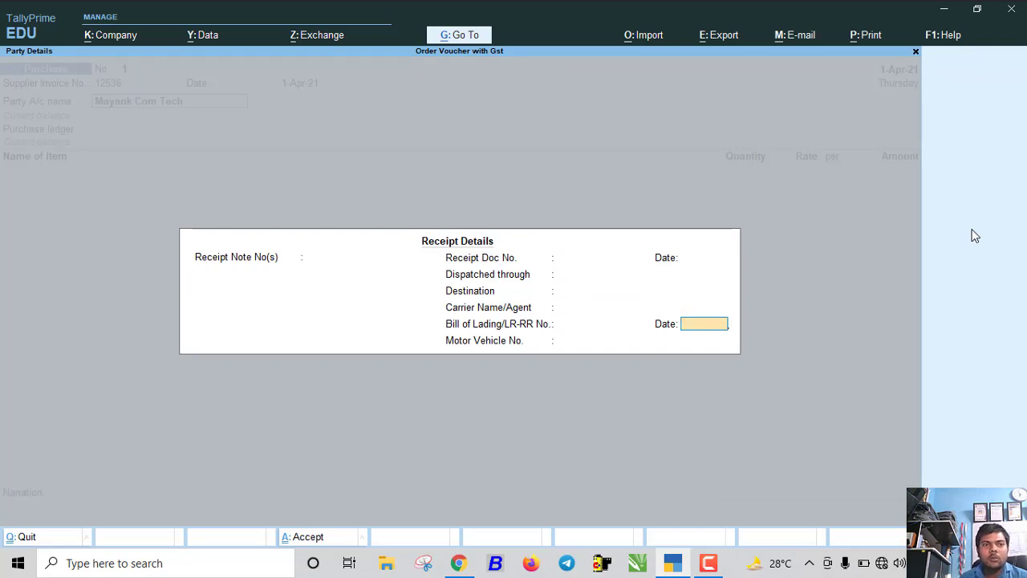
key(Return)
key(Return)
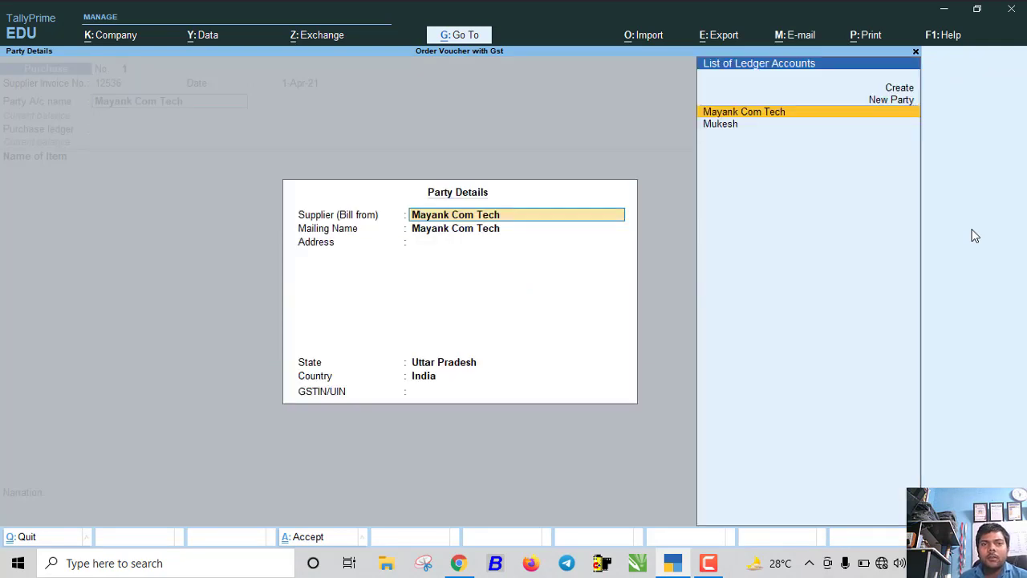
Accept the supplier's party details and set the purchase voucher's purchase ledger to Purchase
key(Return)
key(Return)
key(Return)
key(Return)
key(Return)
key(Return)
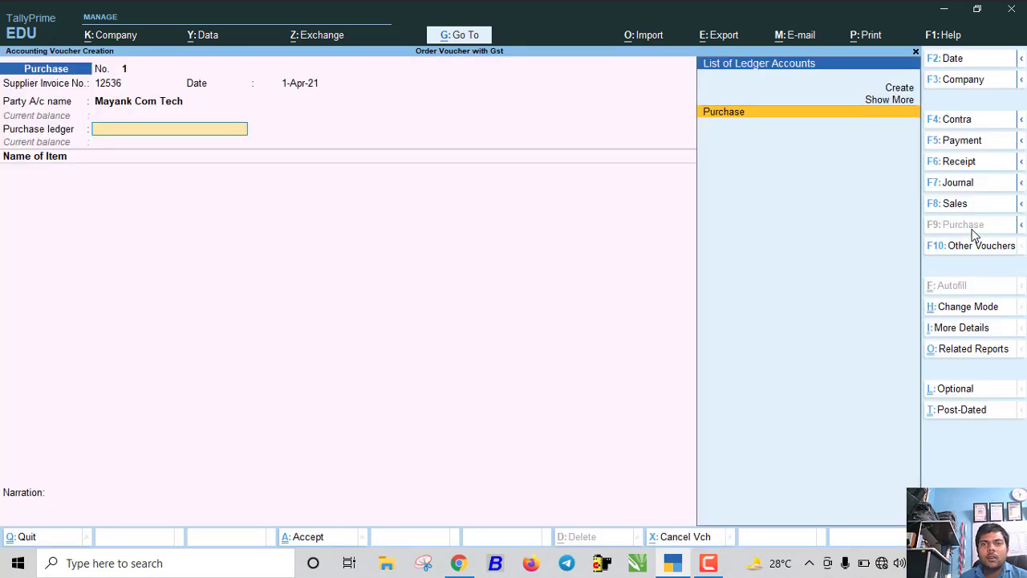
key(Return)
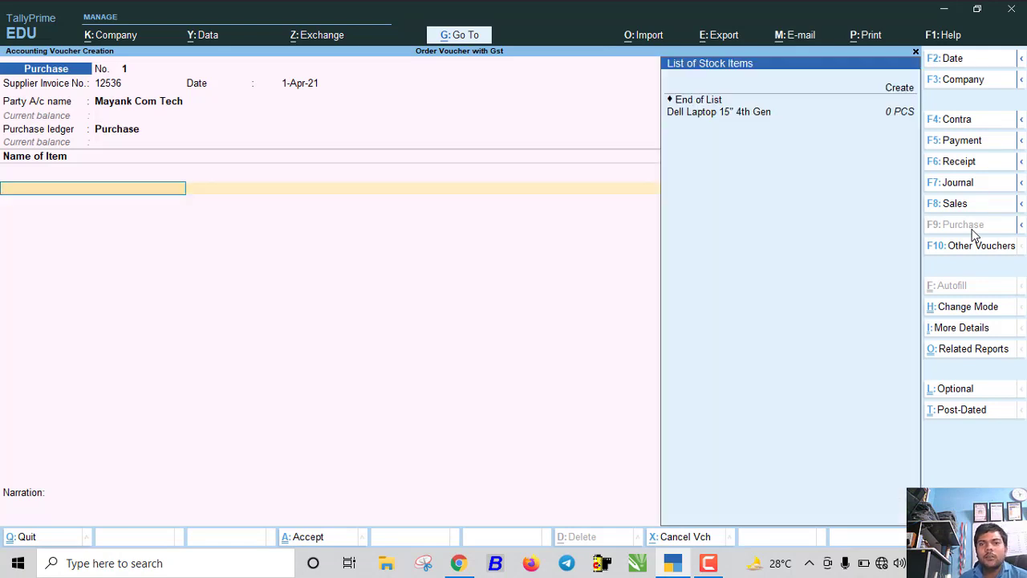
Add Dell Laptop 15" 4th Gen against pending order 1, accept 10 PCS at 25,000, and end the item list
key(Down)
key(Return)
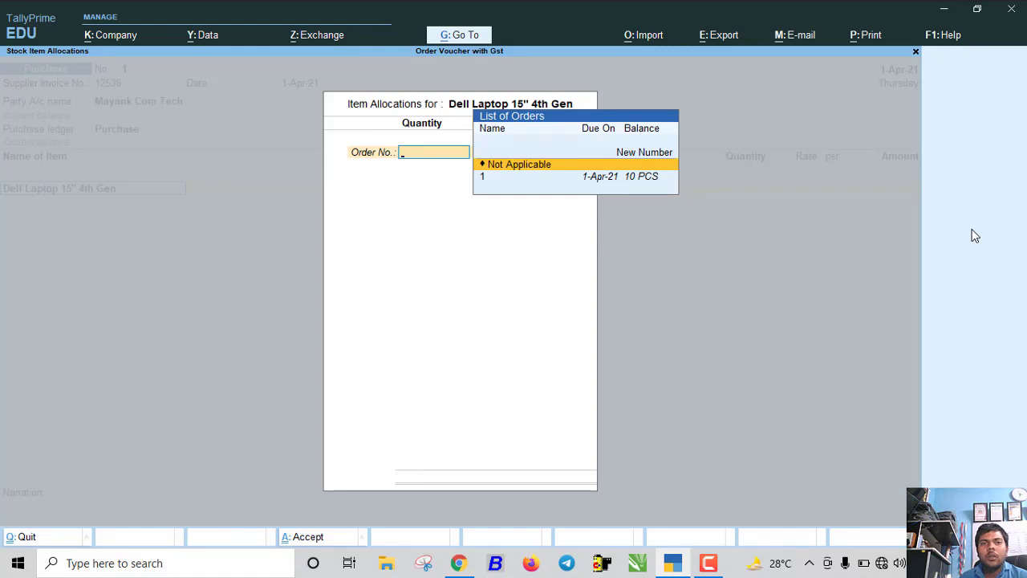
key(Down)
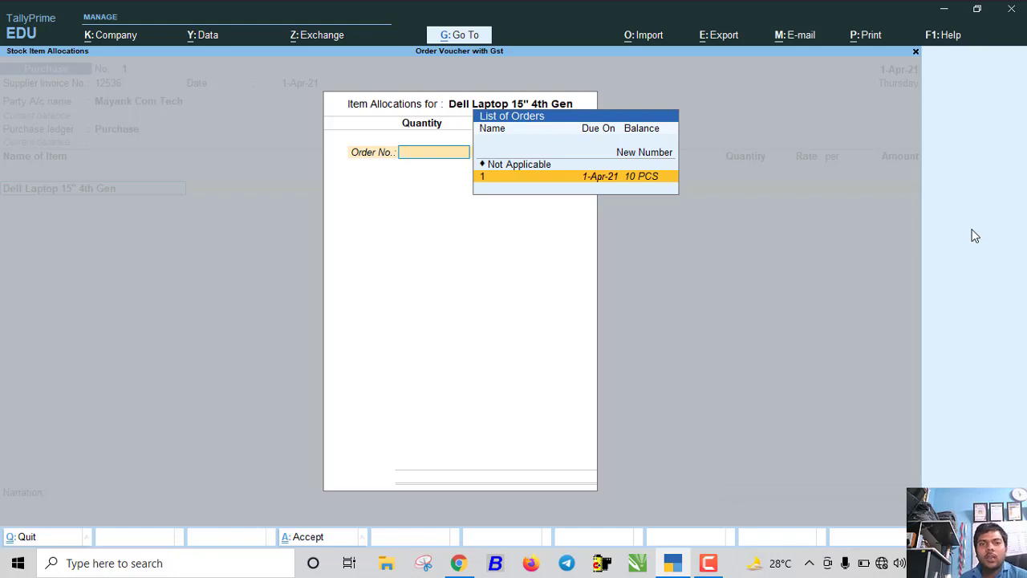
key(Return)
key(Return)
key(Return)
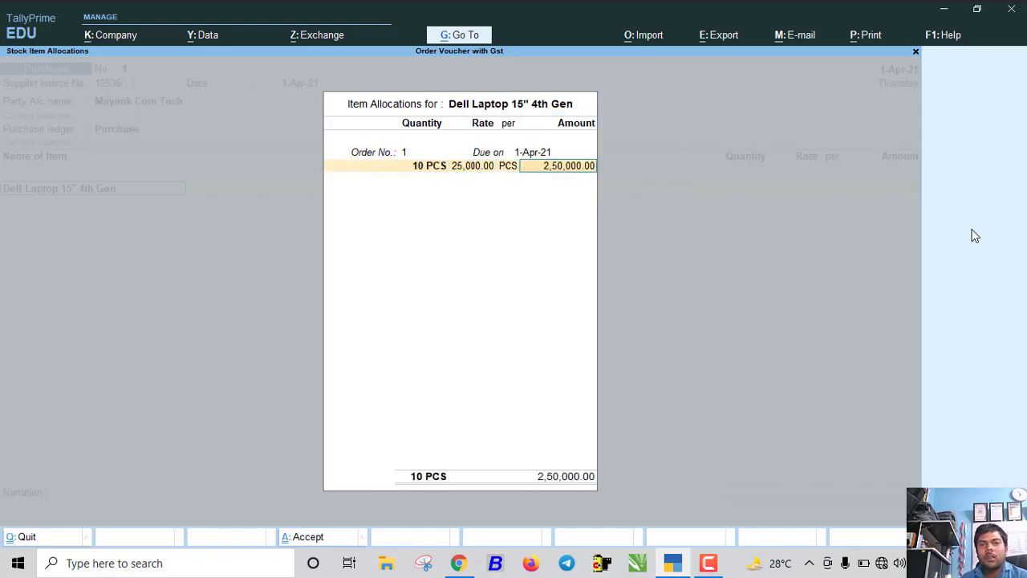
key(Return)
key(Return)
key(Return)
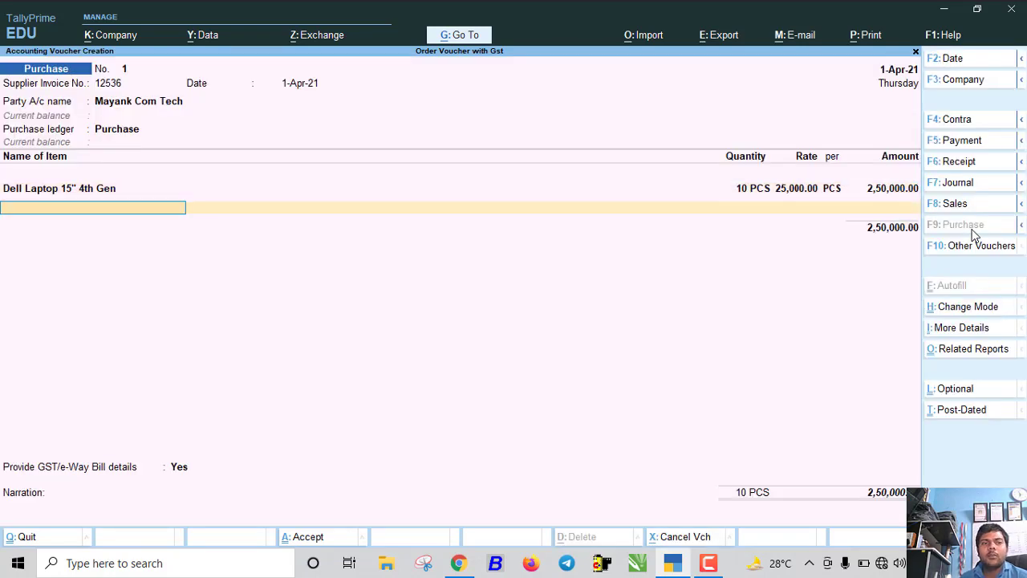
key(Return)
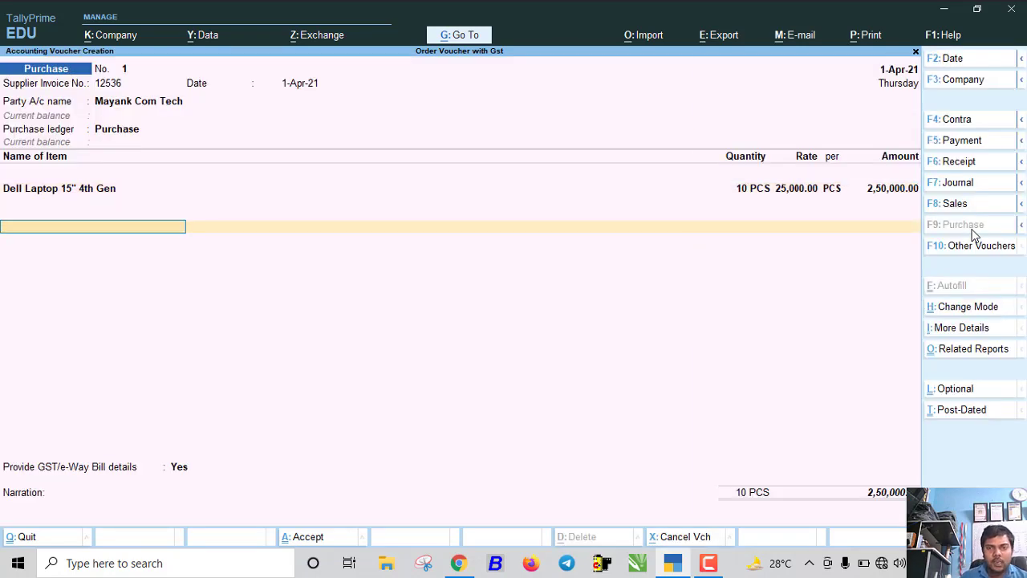
Add the Cgst and Sgst ledgers below the laptop item in the purchase voucher and end the ledger list
text(c)
key(Return)
key(Return)
text(s)
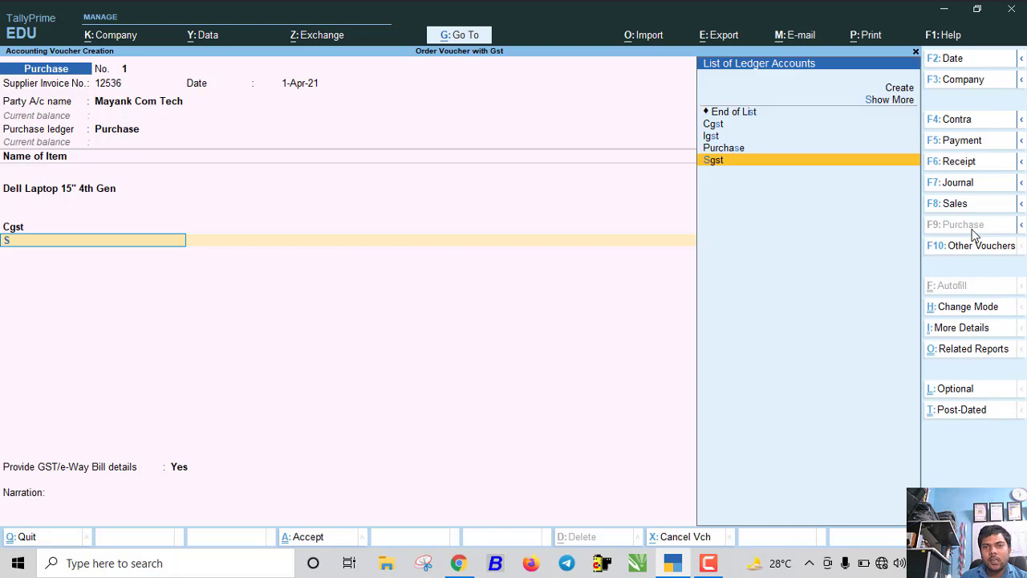
key(Return)
key(Return)
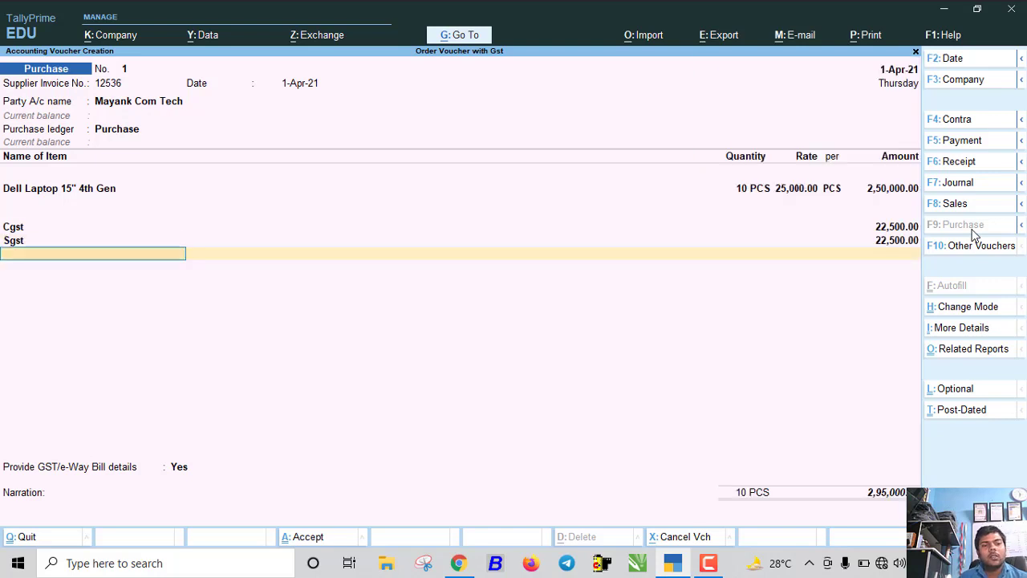
key(Return)
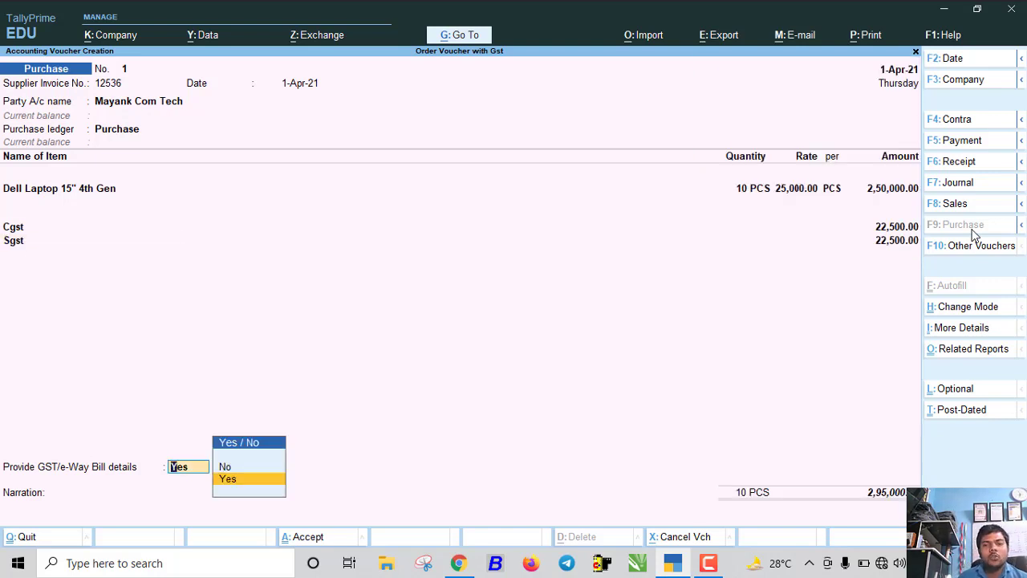
Set Provide GST/e-Way Bill details to No and save the purchase voucher with a blank narration
key(Up)
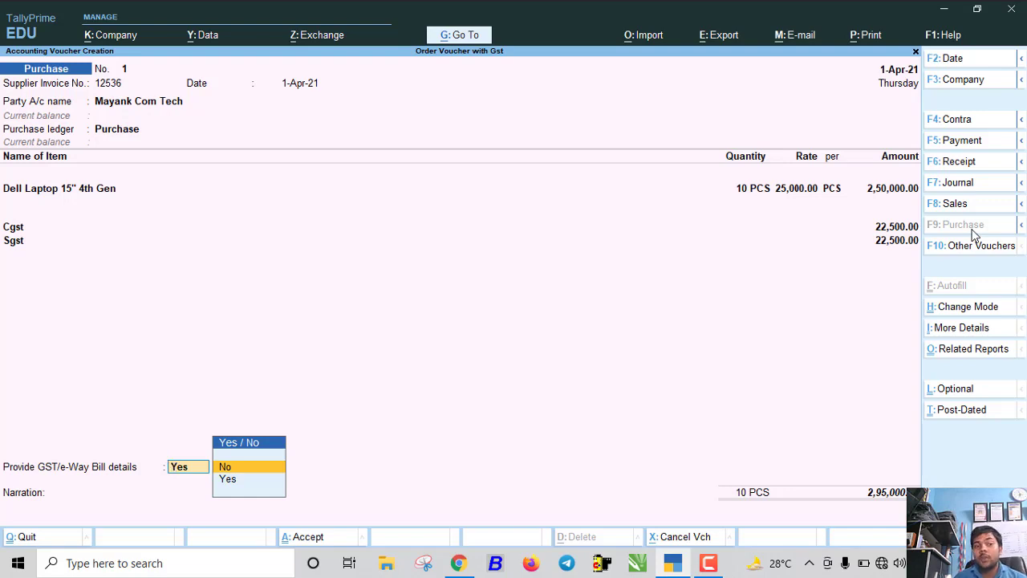
key(Return)
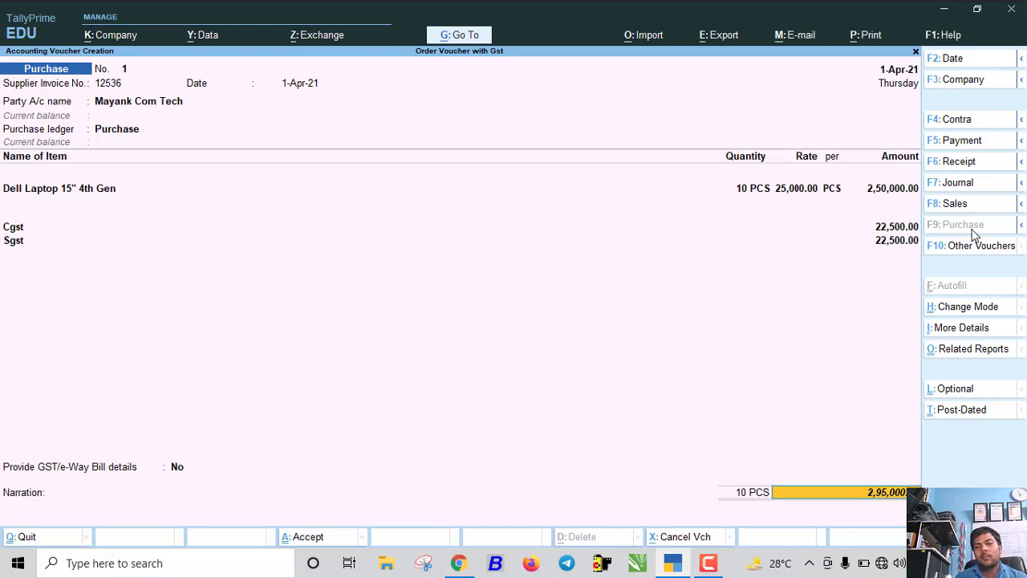
key(Return)
key(Return)
key(Return)
key(Return)
key(Return)
key(Return)
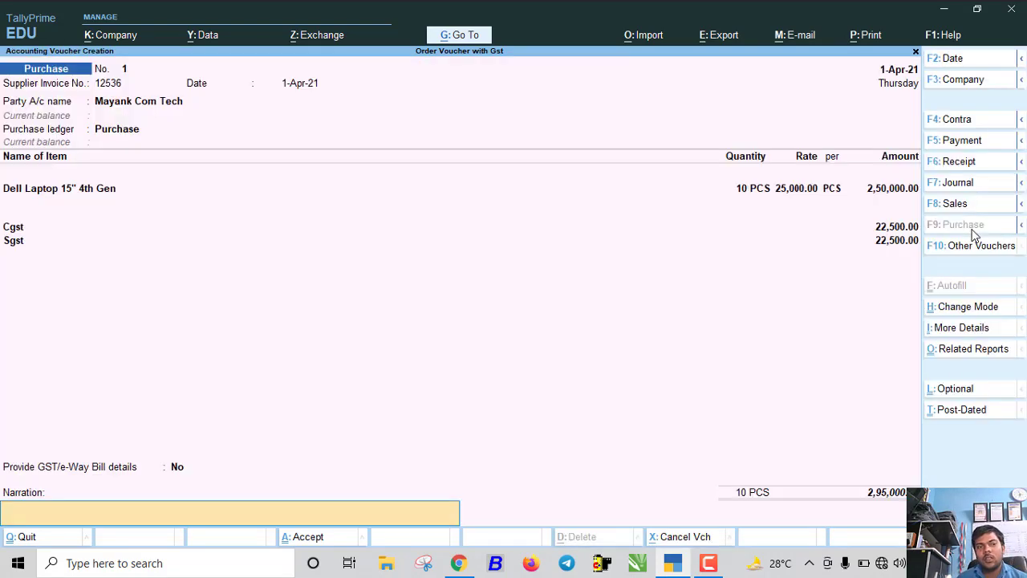
key(Return)
key(Return)
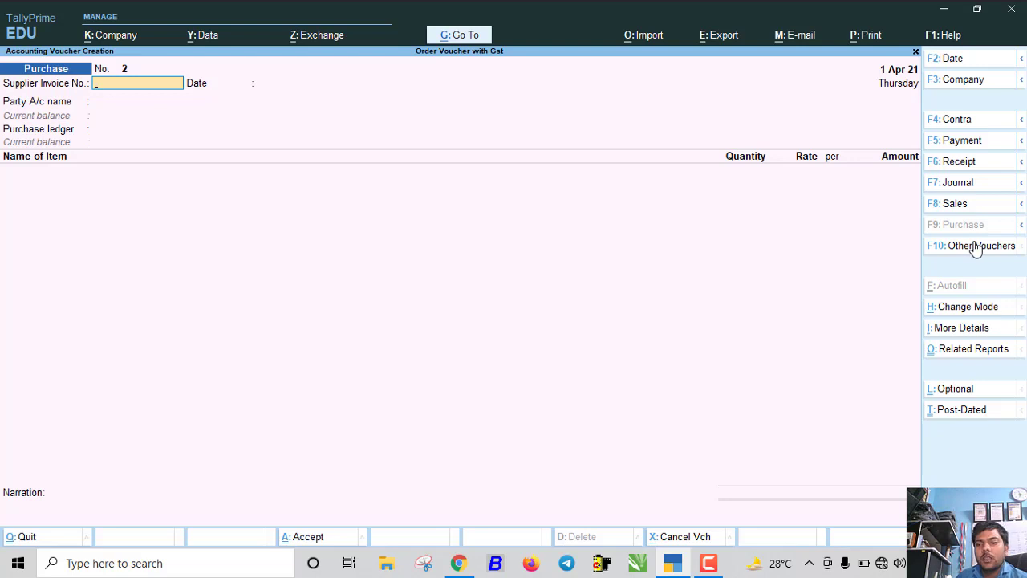
Show the inactive voucher types, activate Sales Order, and switch to it
click(976, 247)
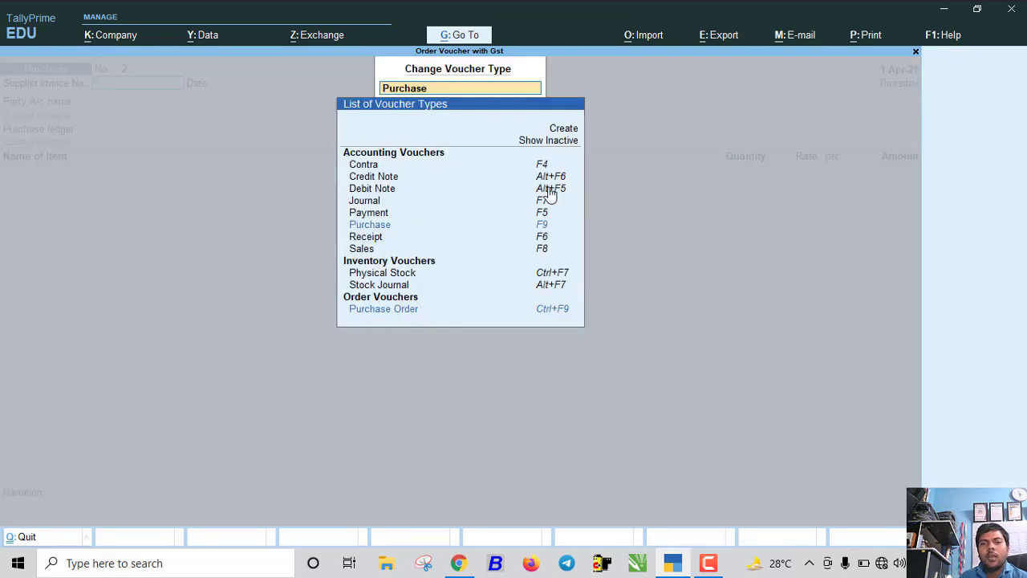
click(552, 143)
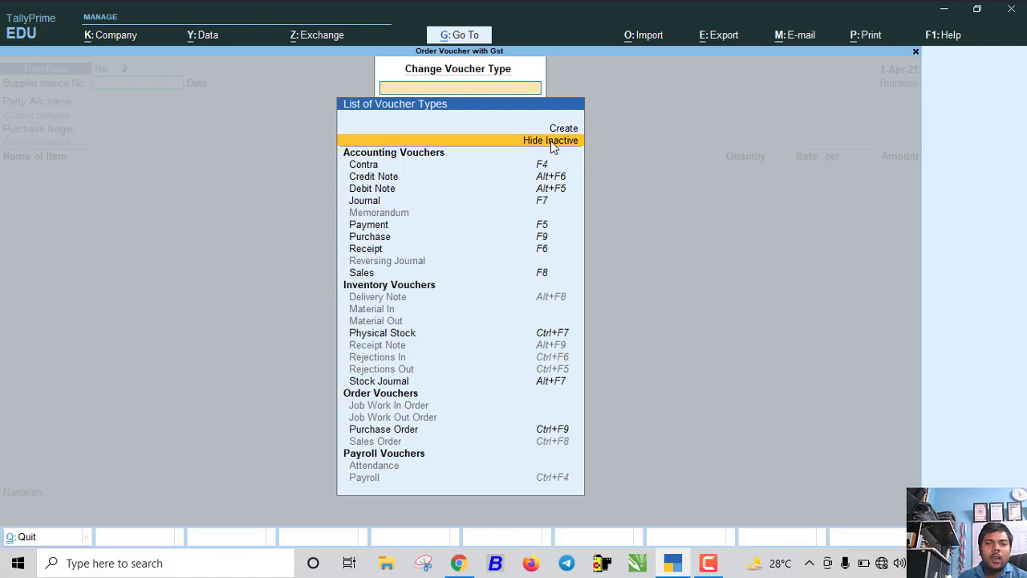
click(391, 442)
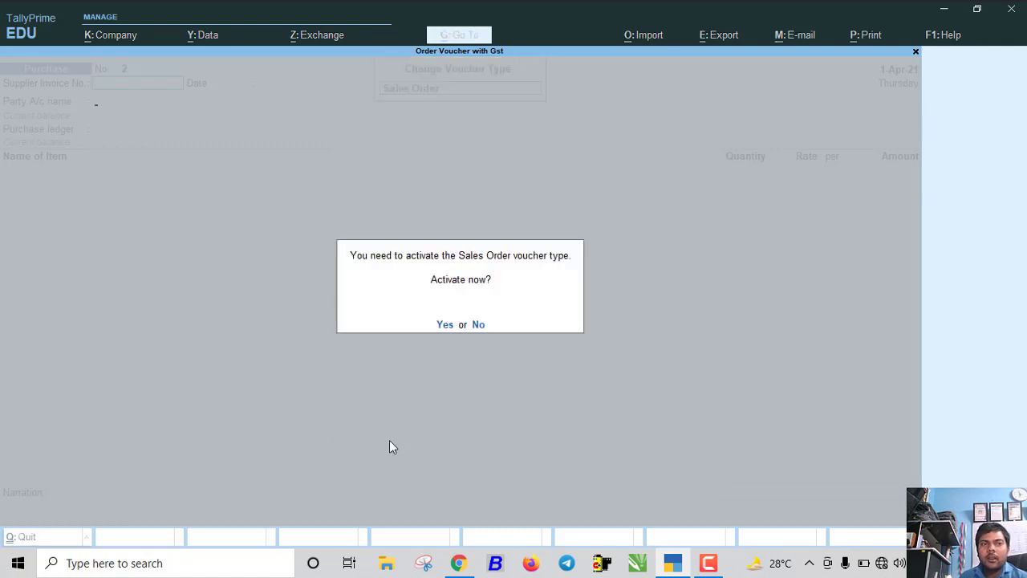
key(y)
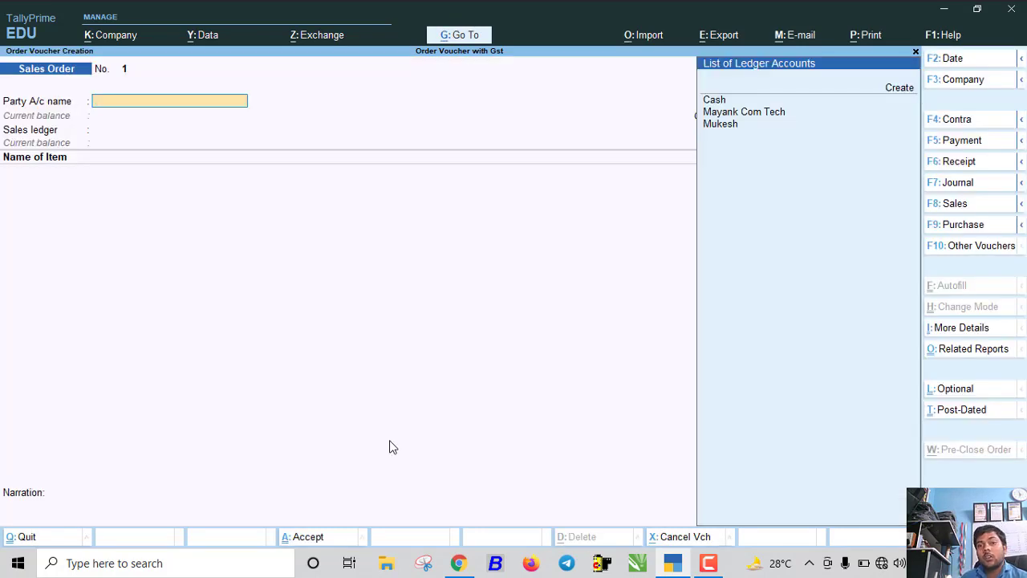
Set the sales order's party account to the customer's ledger, leaving all order and dispatch details blank
key(Down)
key(Down)
key(Down)
key(Return)
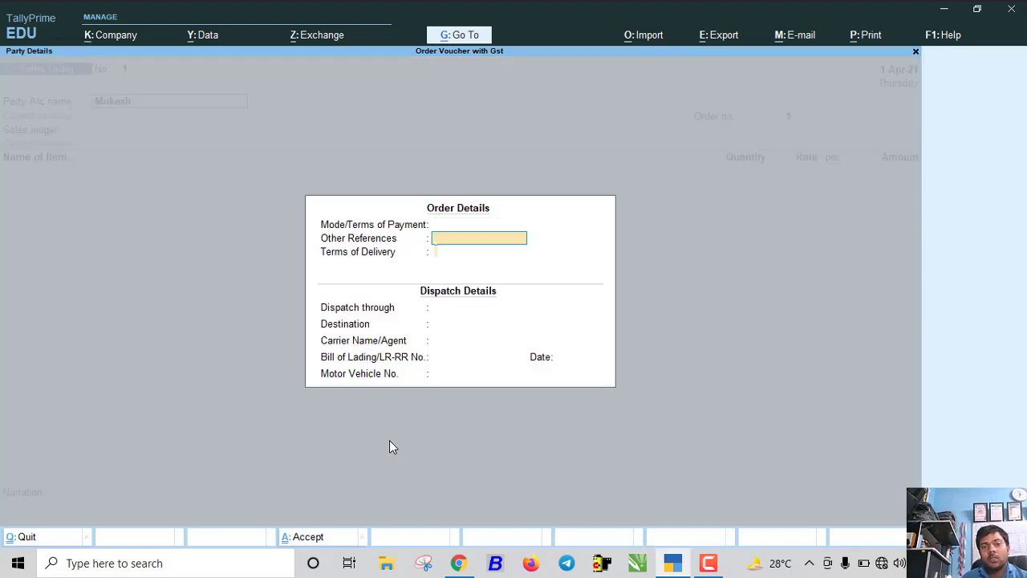
key(Return)
key(Return)
key(Return)
key(Return)
key(Return)
key(Return)
key(Return)
key(Return)
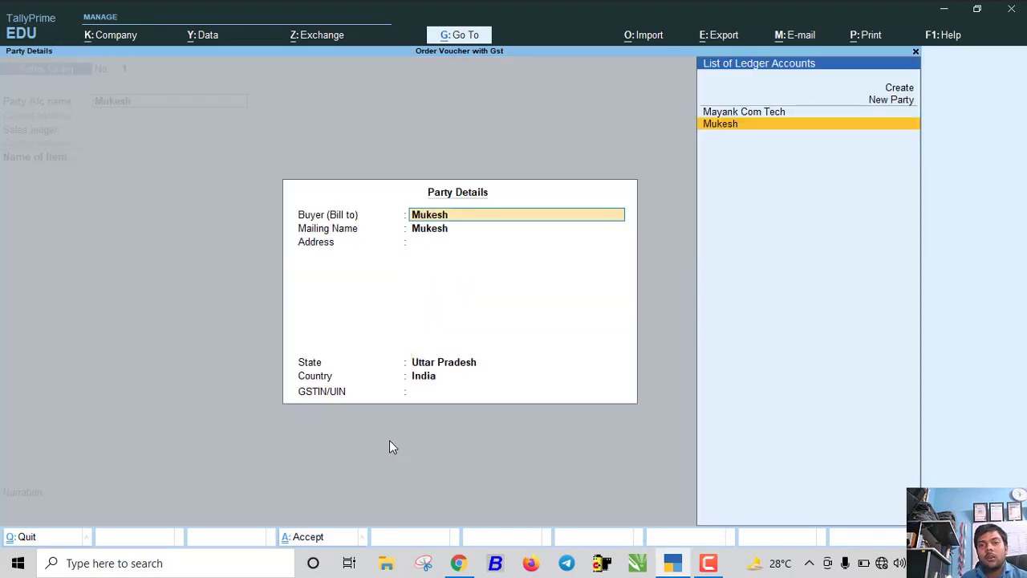
Accept the buyer's party details and order number 1, and set the sales order's sales ledger to Sales
key(Return)
key(Return)
key(Return)
key(Return)
key(Return)
key(Return)
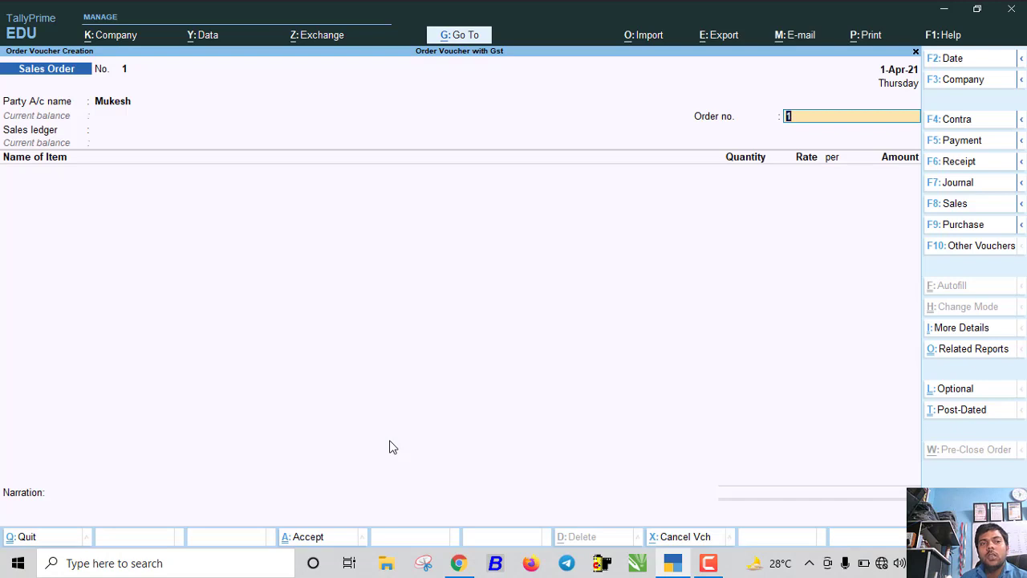
key(Return)
key(Return)
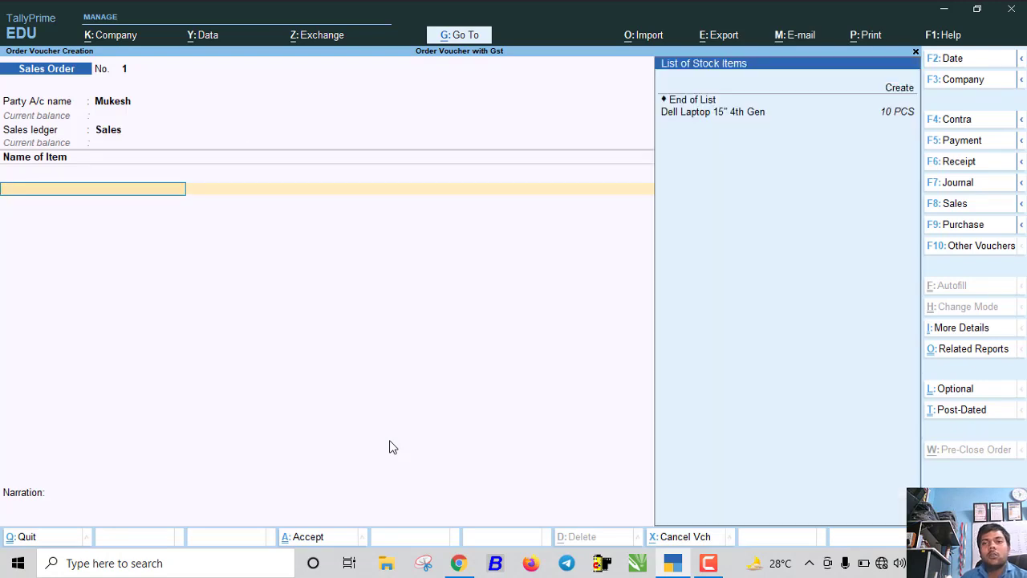
Add Dell Laptop 15" 4th Gen to the sales order with a due period of 1 day
key(Down)
key(Return)
text(5)
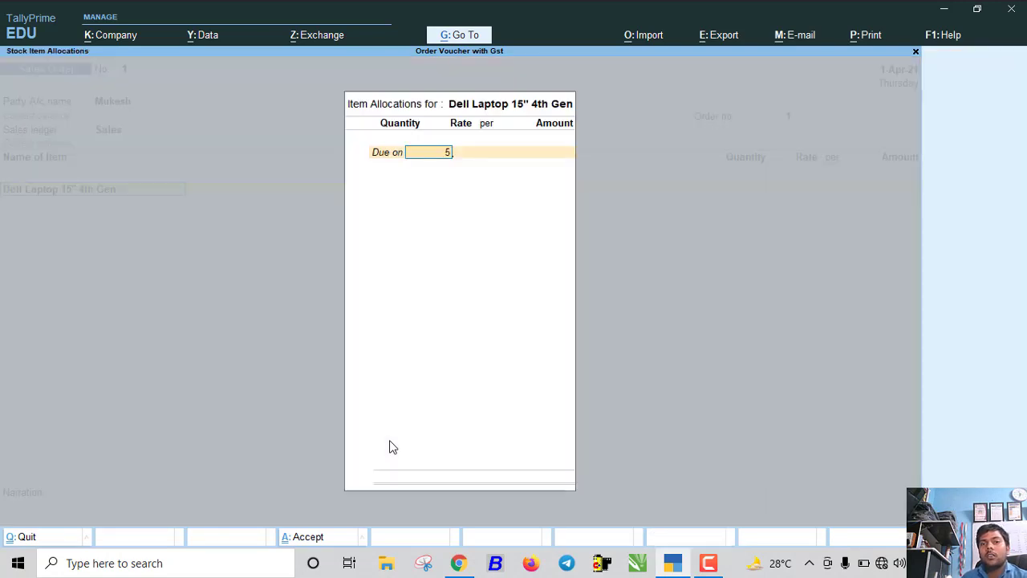
key(Return)
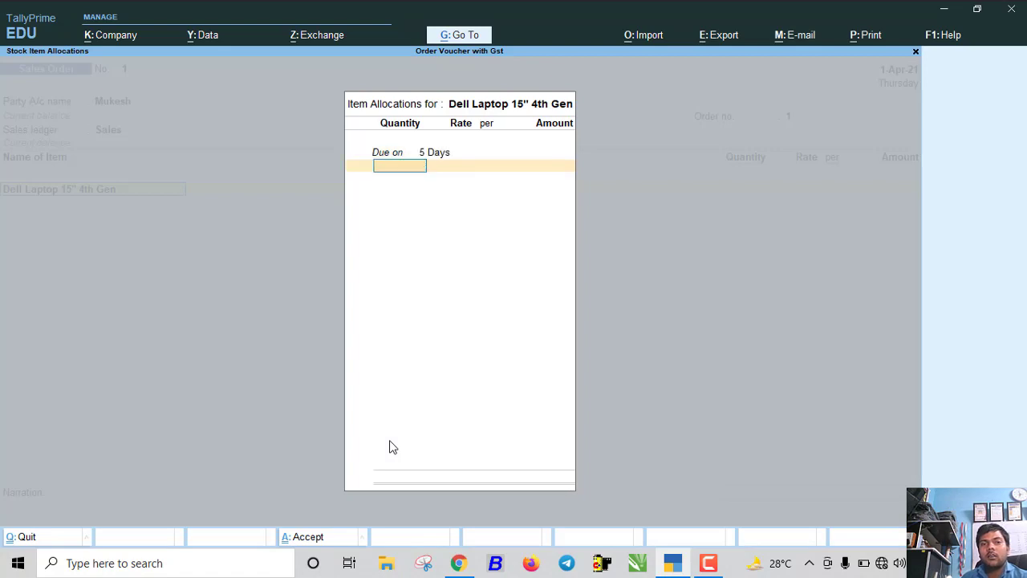
key(BackSpace)
text(1)
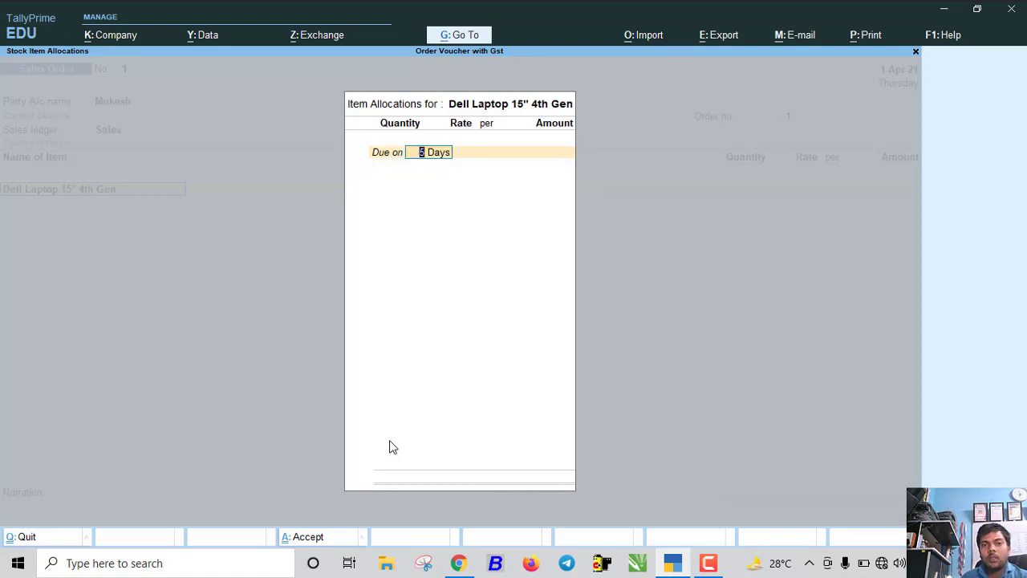
key(Return)
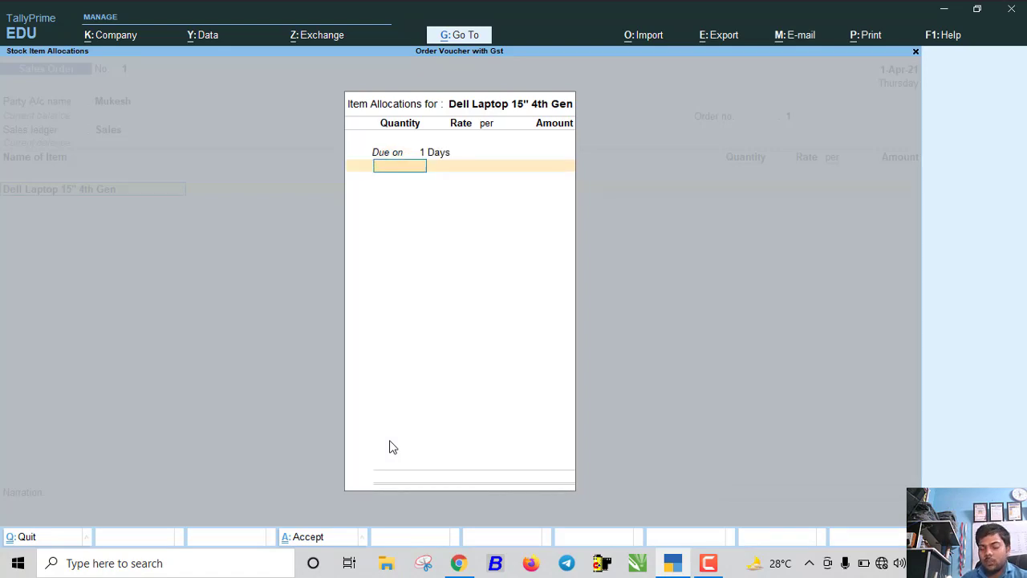
Set the laptop's ordered quantity to 5 PCS at a rate of 27,500 and end the item list
text(5)
key(Return)
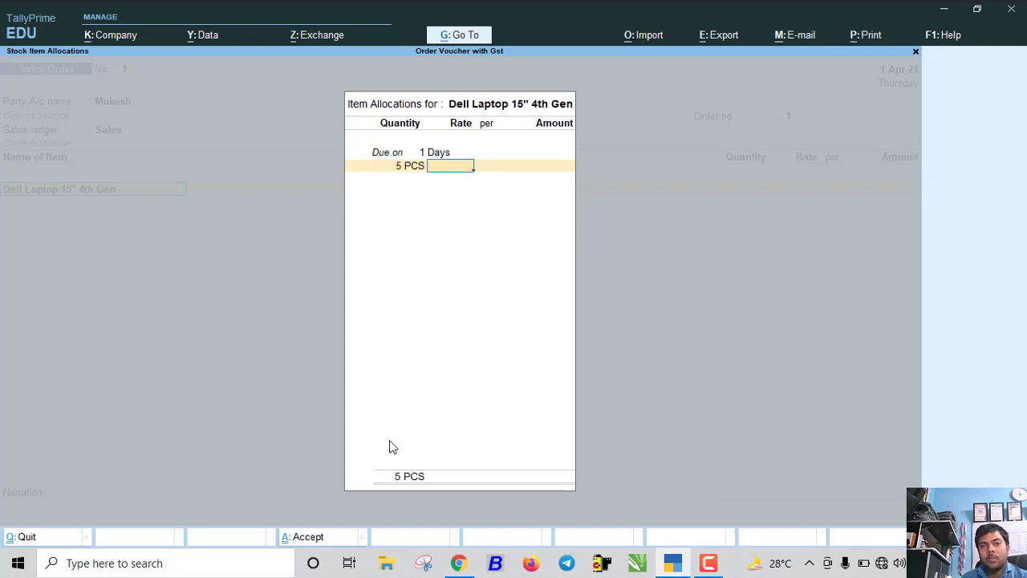
text(27500)
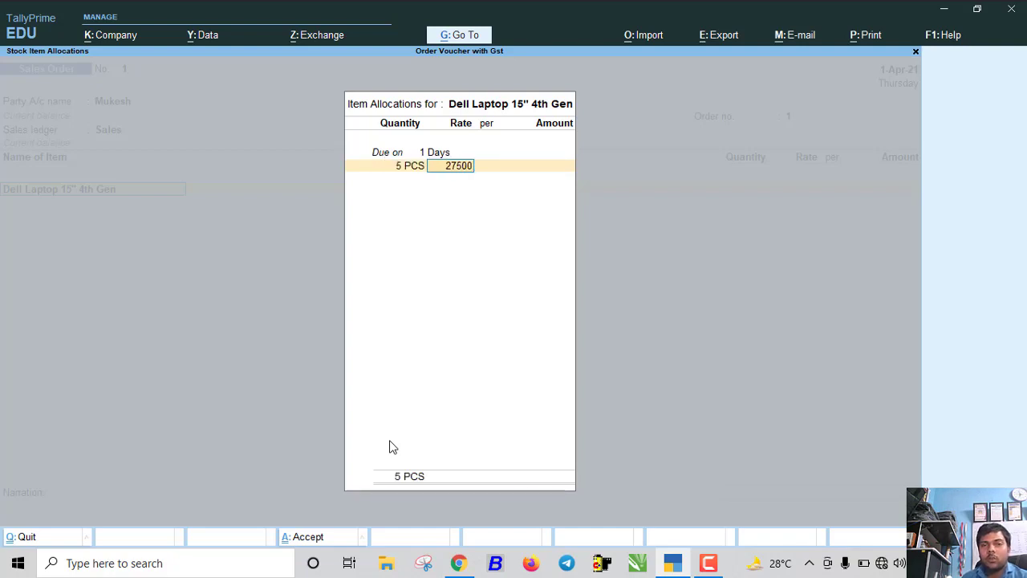
key(Return)
key(Return)
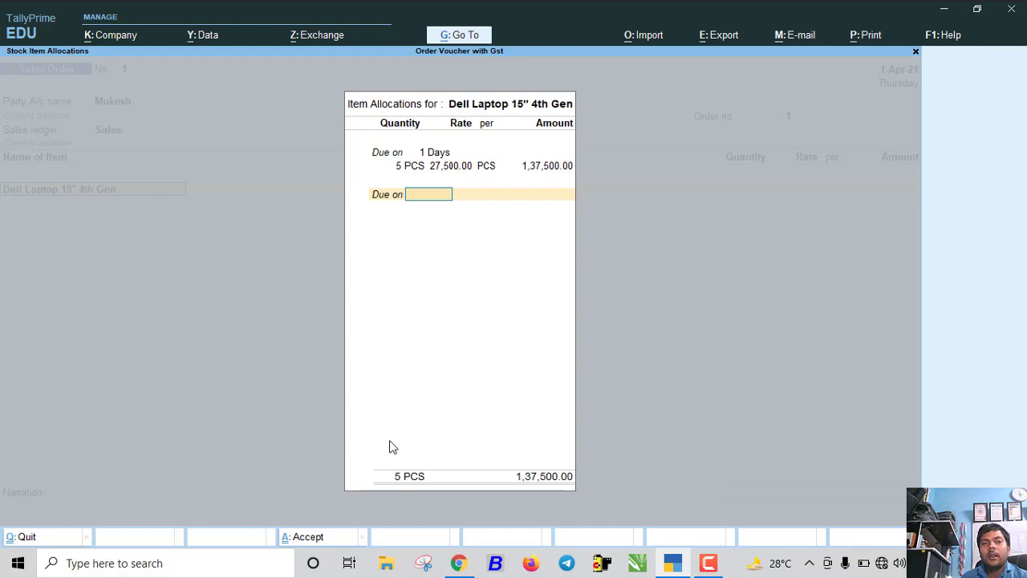
key(Return)
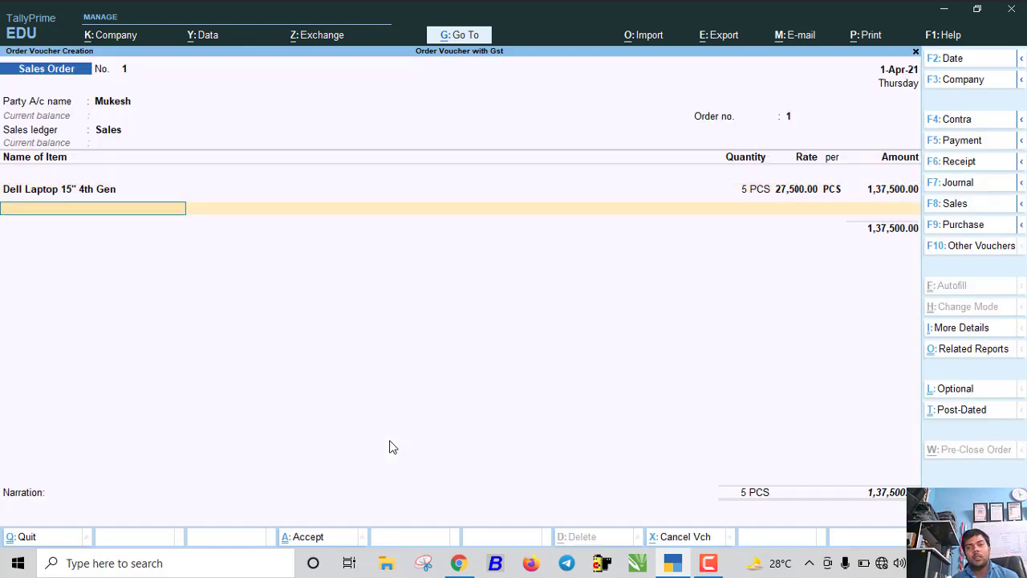
key(Return)
Add the Cgst and Sgst ledgers to the sales order and save it
text(c)
key(Return)
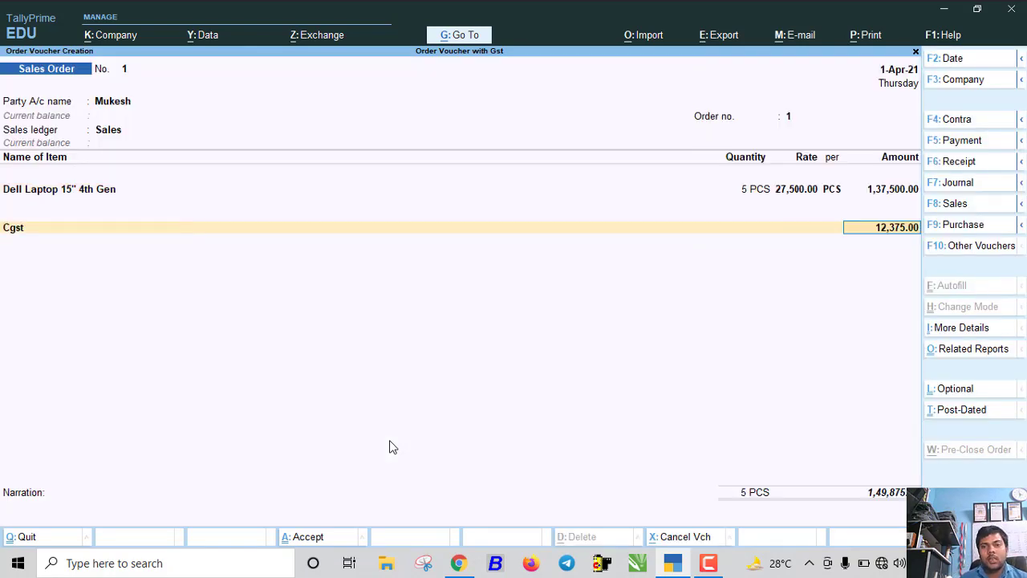
key(Return)
text(s)
key(Down)
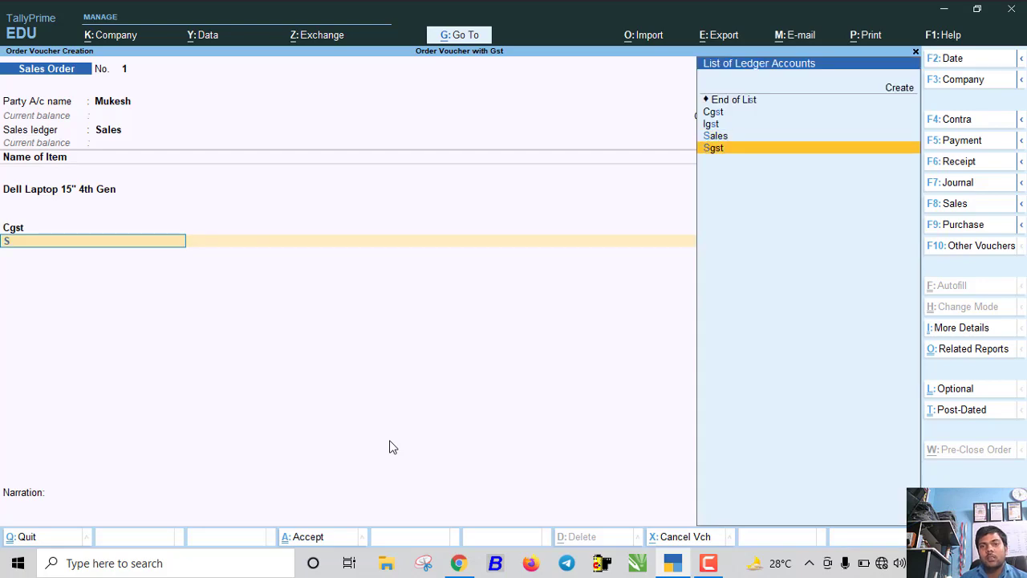
key(Return)
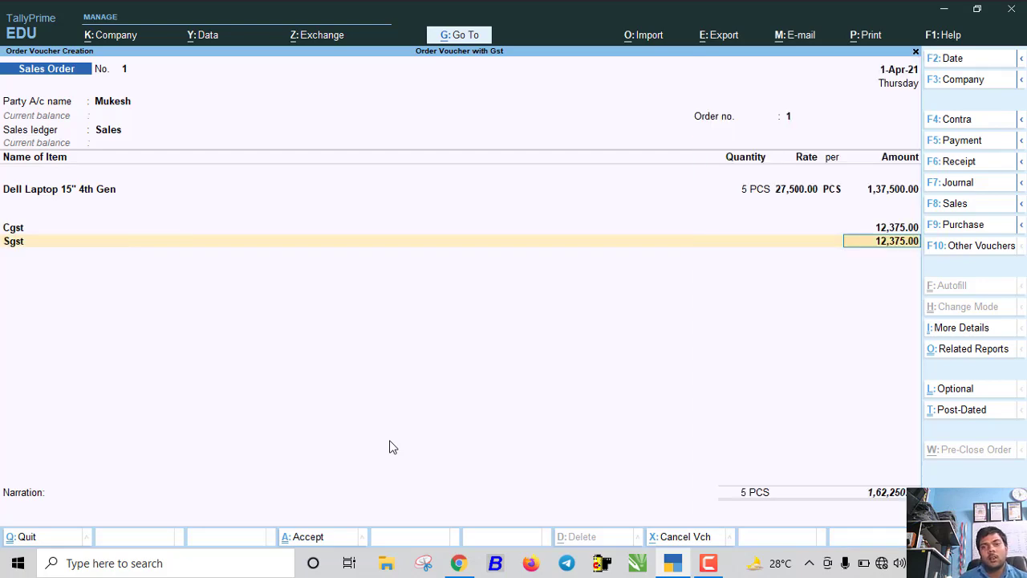
key(Return)
key(ctrl+a)
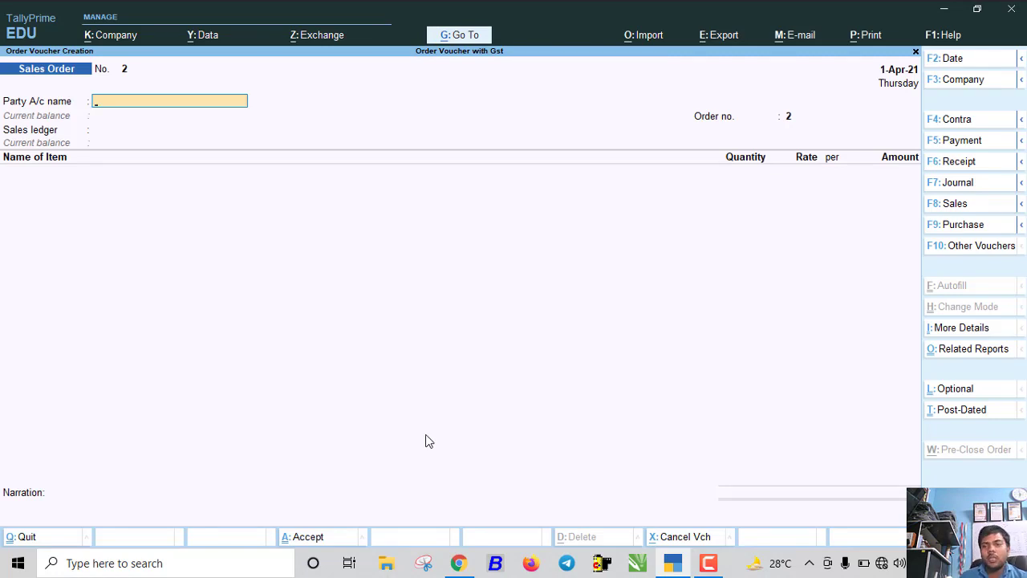
Switch to a Sales voucher and set its party account to the customer's ledger, leaving all dispatch details blank
click(955, 204)
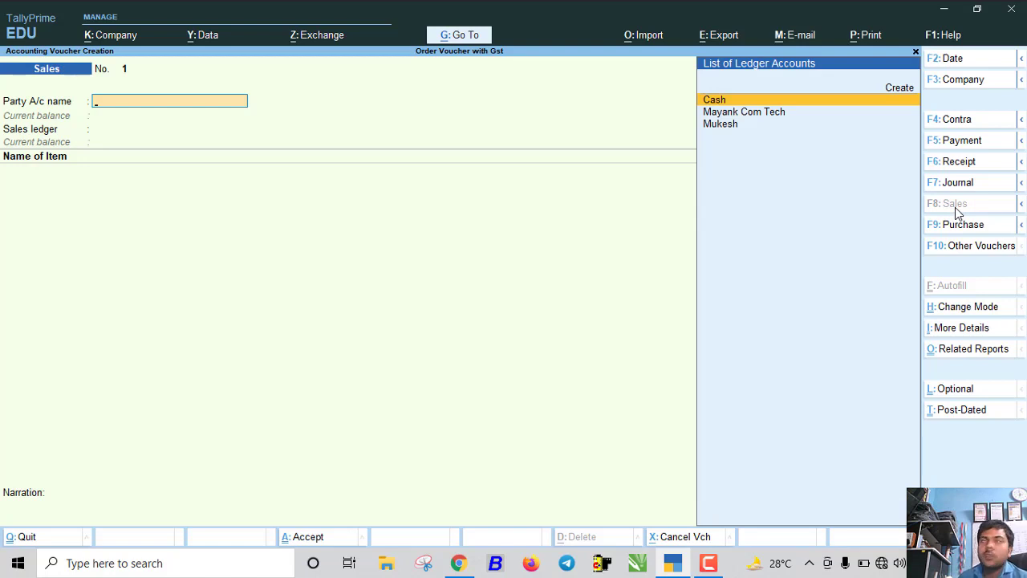
key(Down)
key(Down)
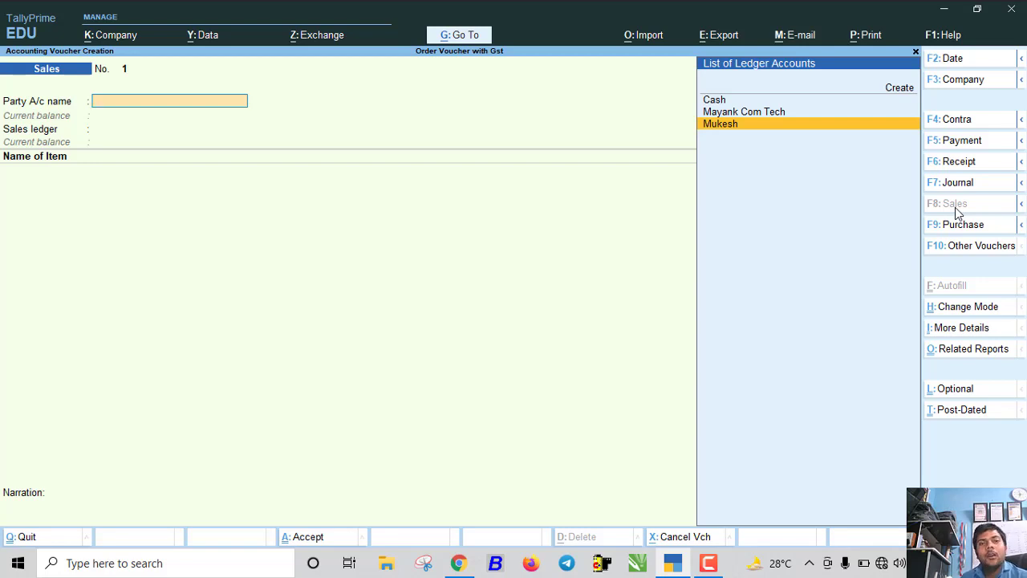
key(Return)
key(Return)
key(Return)
key(Return)
key(Return)
key(Return)
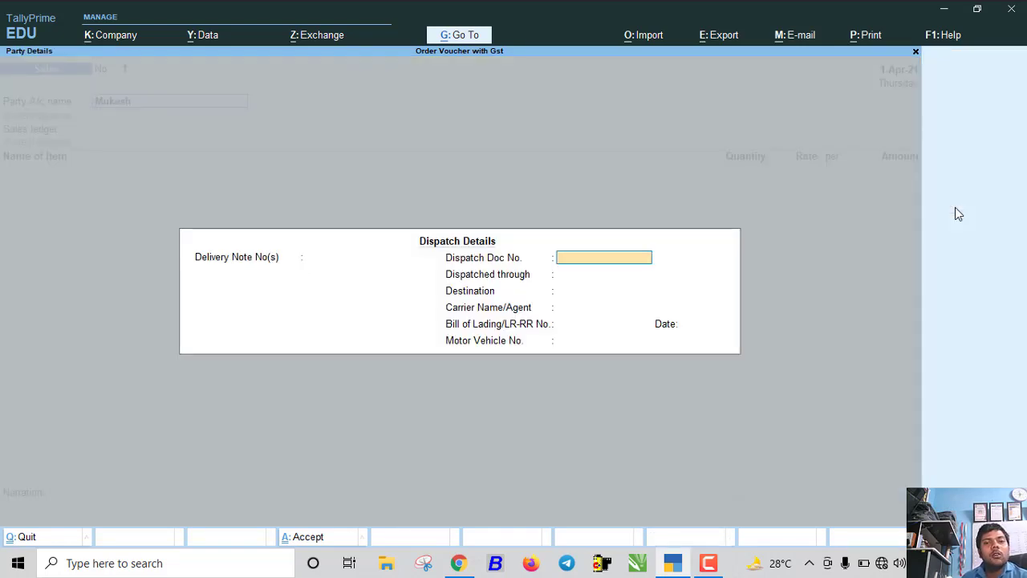
key(Return)
key(Return)
key(Return)
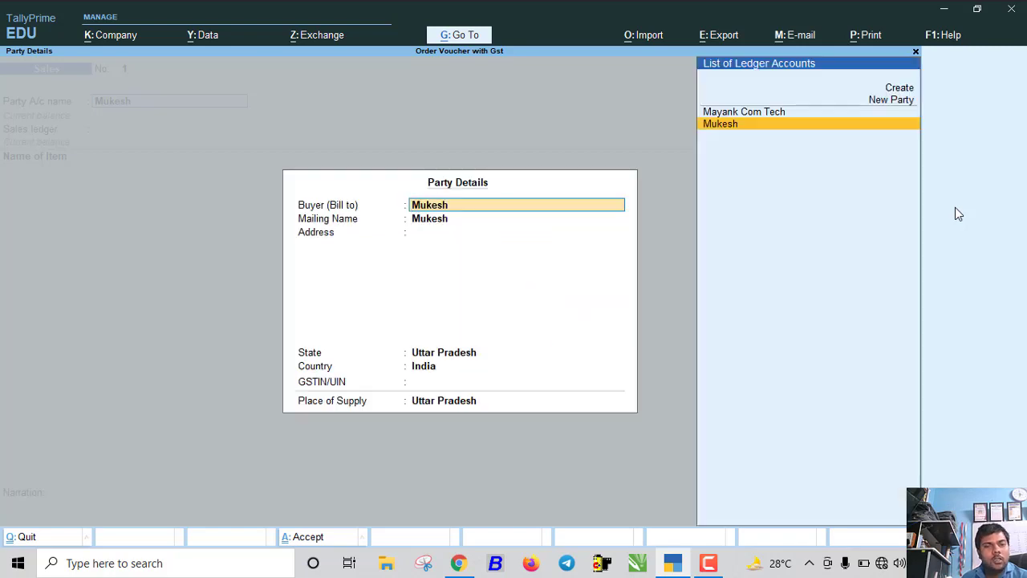
Accept the buyer's party details with Uttar Pradesh as place of supply and set the sales voucher's sales ledger to Sales
key(Return)
key(Return)
key(Return)
key(Return)
key(Return)
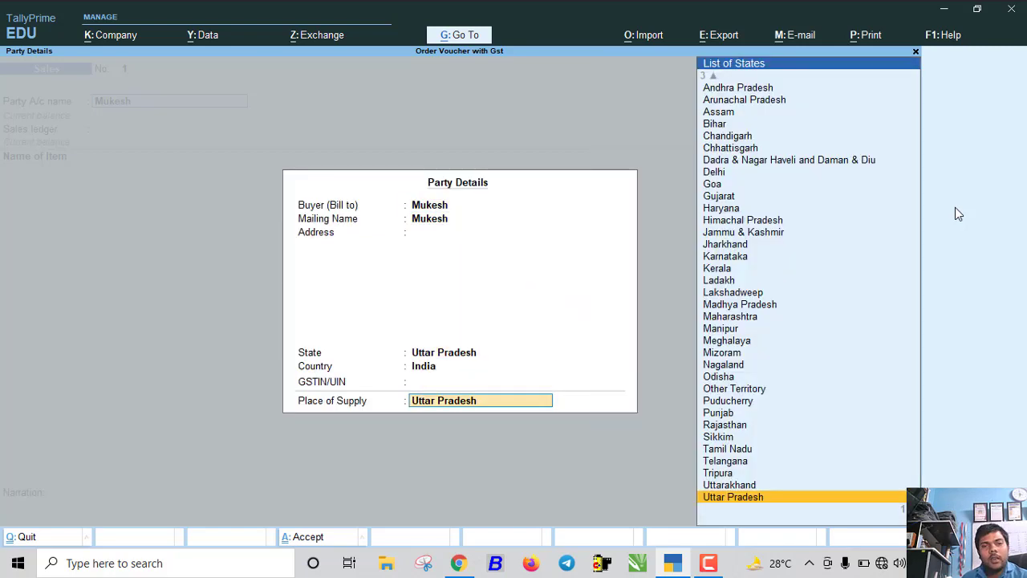
key(Return)
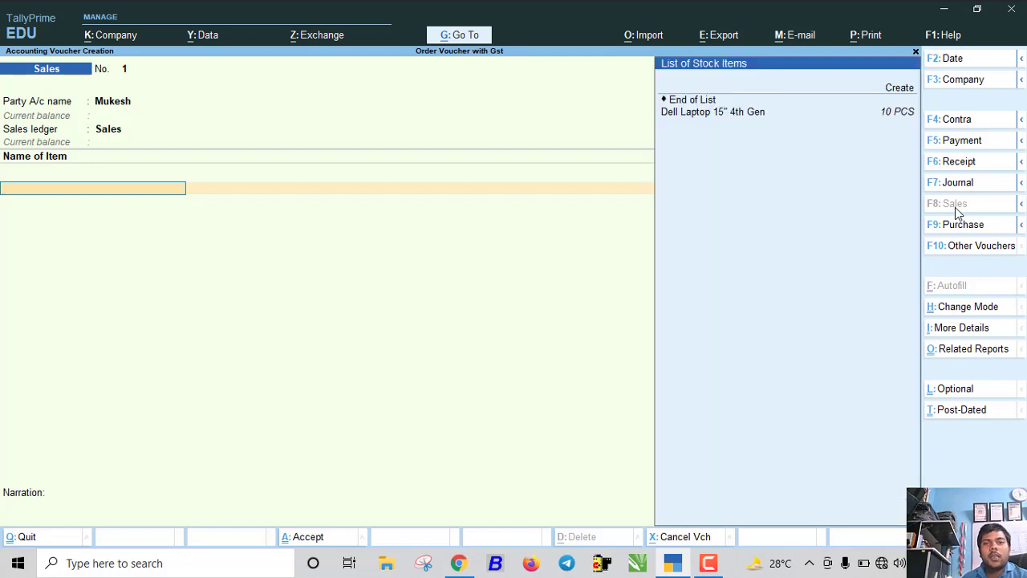
Add Dell Laptop 15" 4th Gen to the sales voucher against order 1, accepting 5 PCS at 27,500, and end the order allocations
key(Down)
key(Return)
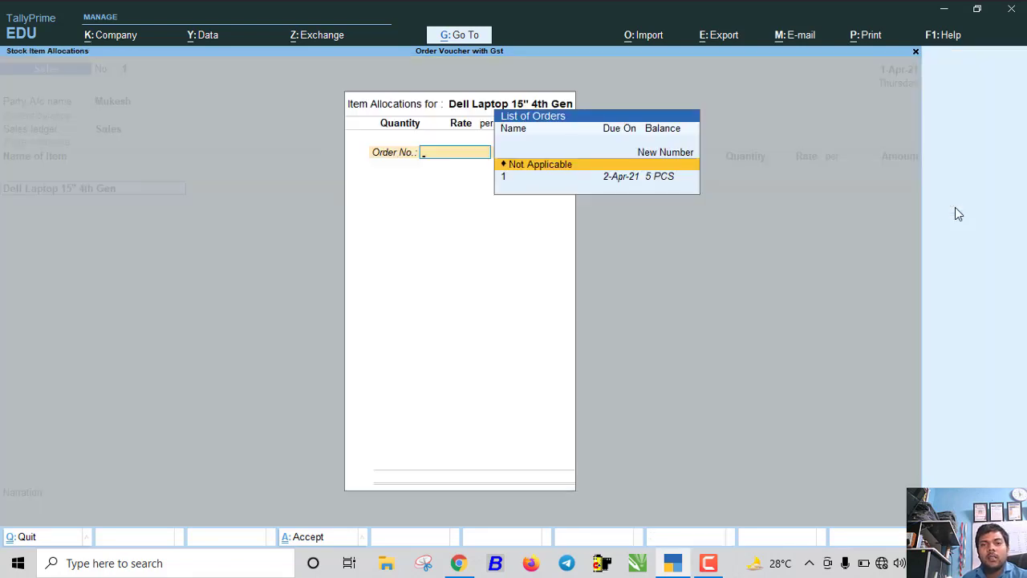
key(Down)
key(Return)
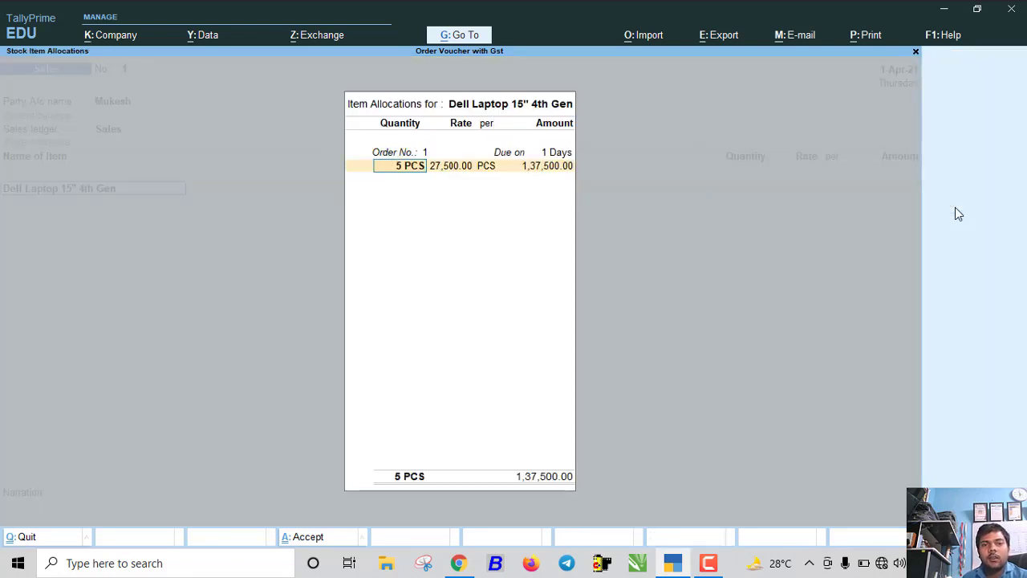
key(Return)
key(Return)
key(Return)
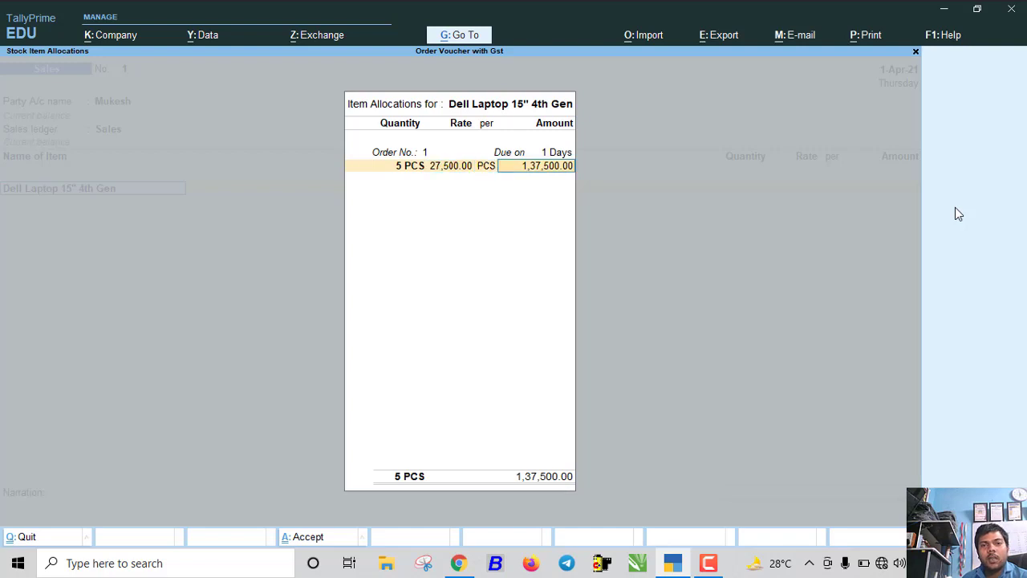
key(Return)
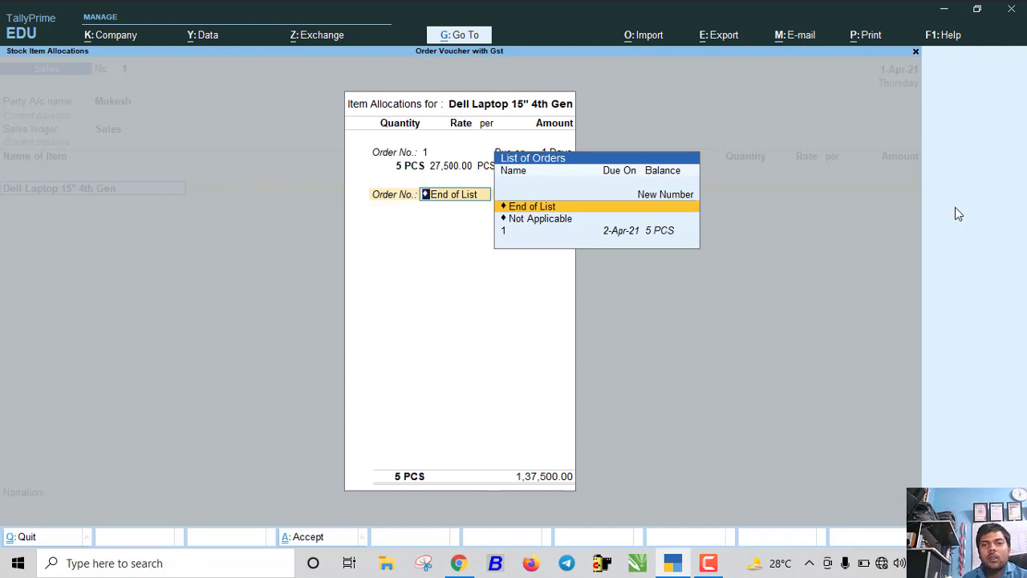
key(Return)
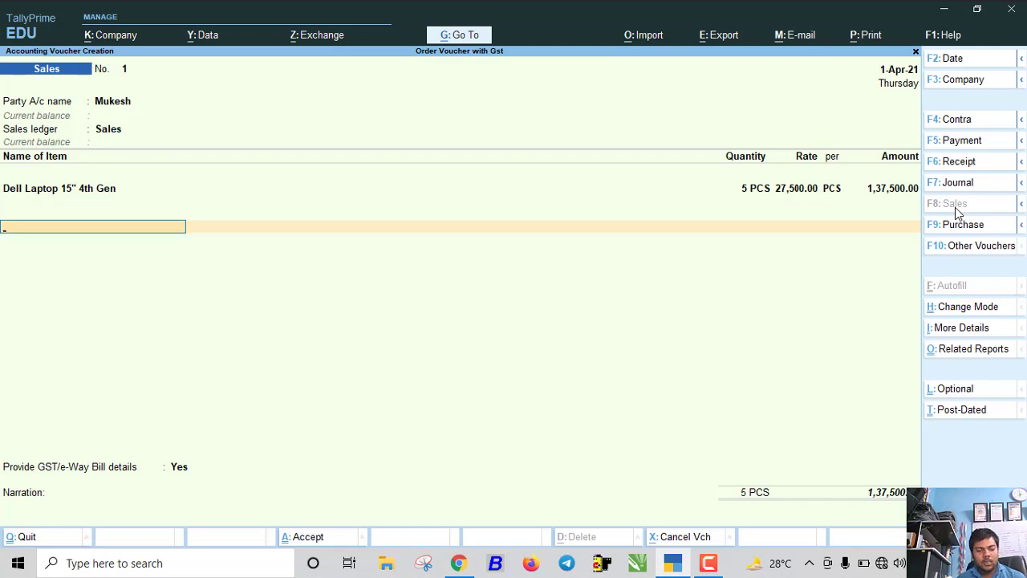
Add the Cgst and Sgst ledgers to the sales voucher with their calculated tax amounts
text(c)
key(Return)
key(Return)
text(S)
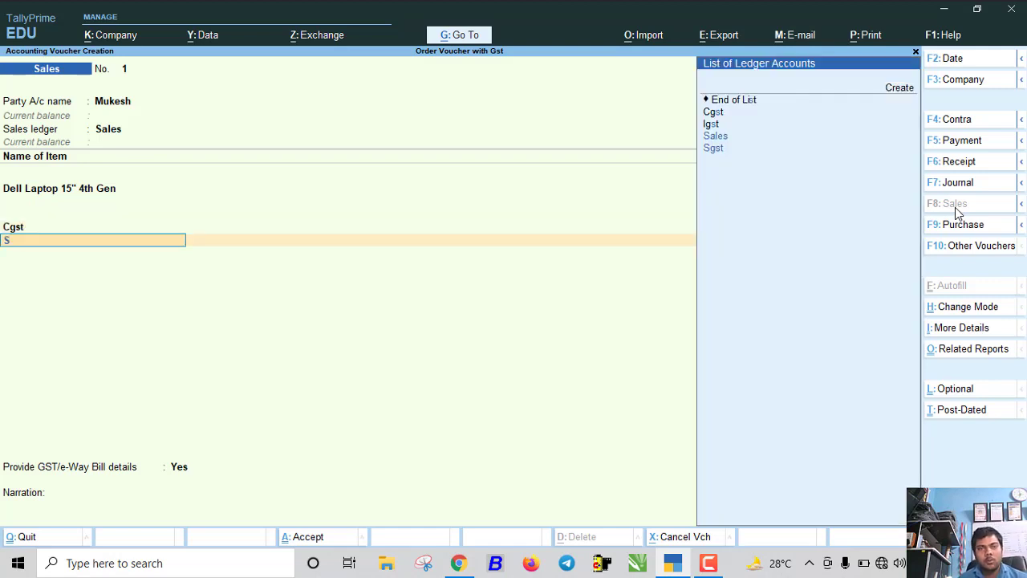
key(Down)
key(Return)
key(Return)
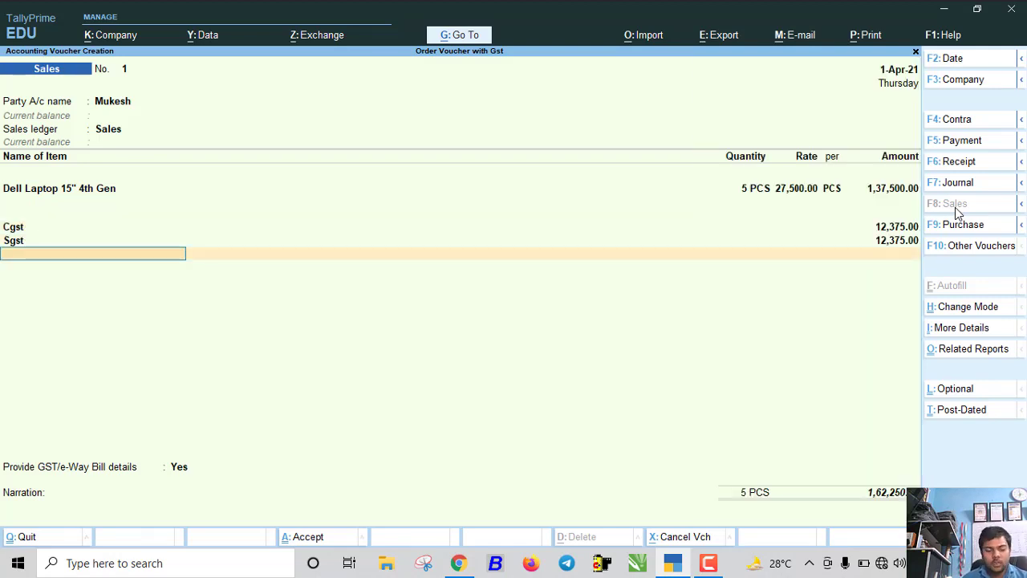
Add the FRIIGHT CARRED CHARGE ledger with an amount of 1,000 to the sales voucher and end the ledger list
text(f)
key(Return)
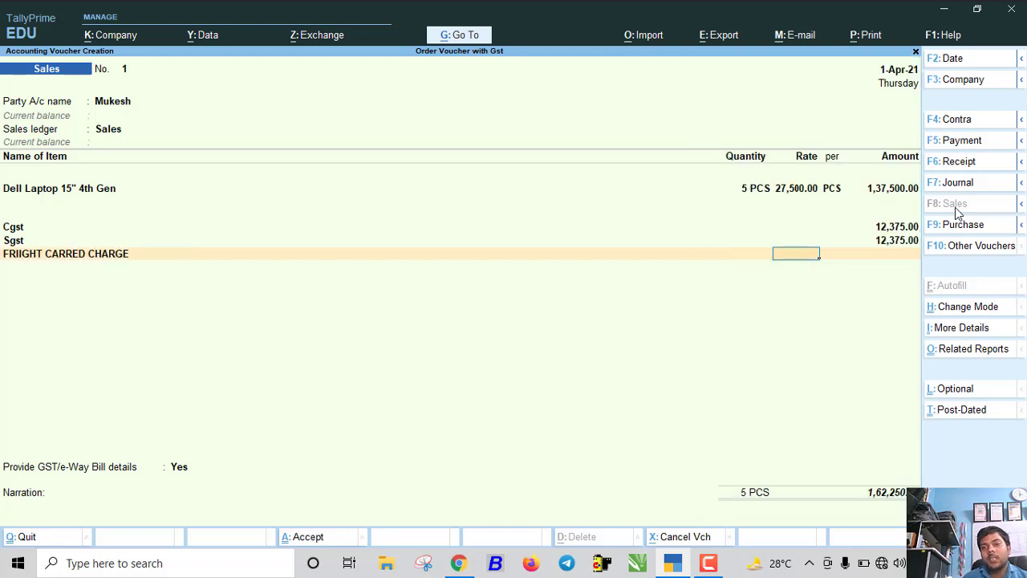
text(1000)
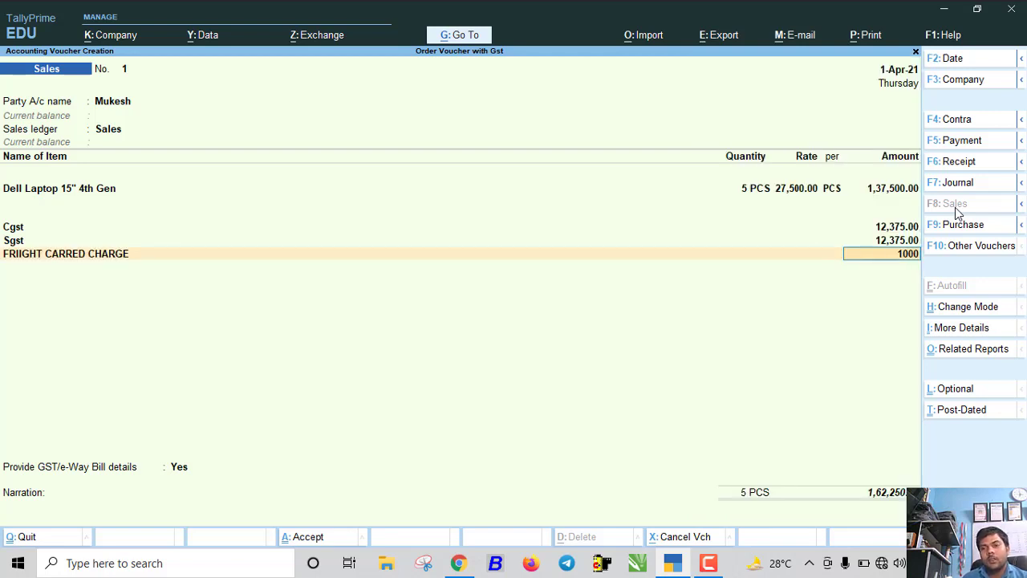
key(Return)
key(Return)
Set Provide GST/e-Way Bill details to No and accept the customer's bill-wise allocation of the full amount as New Ref
key(Up)
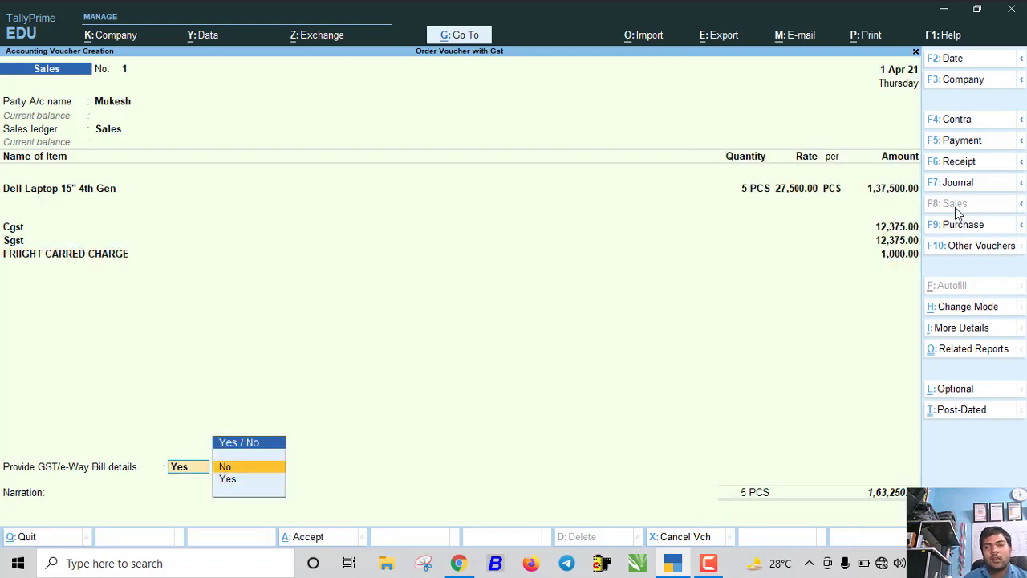
key(Return)
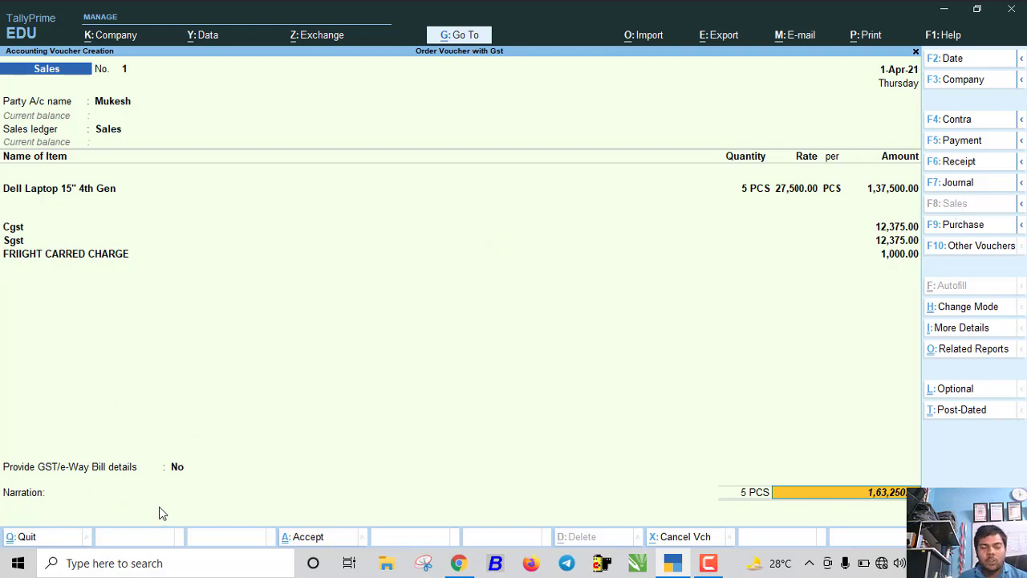
key(Return)
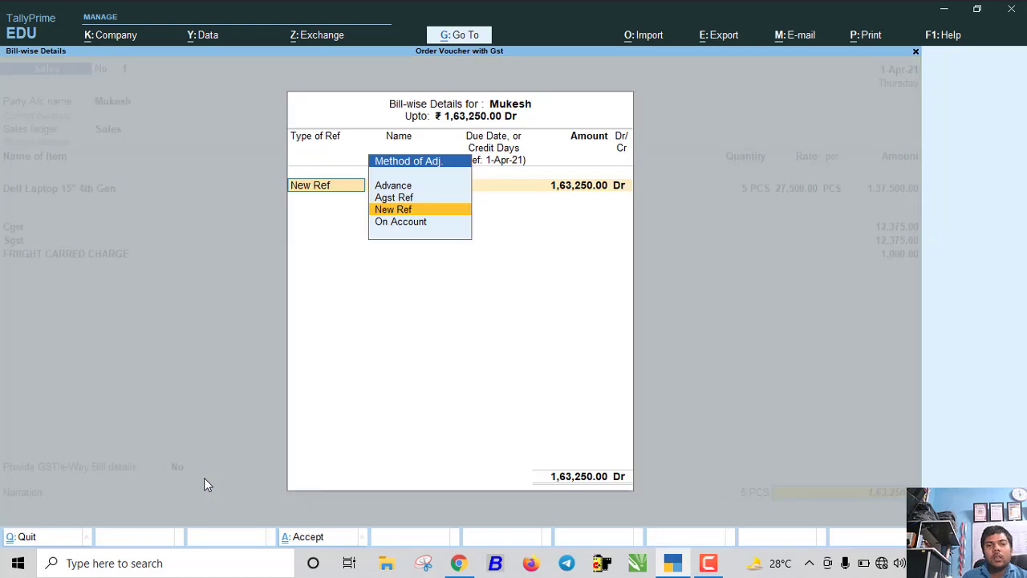
key(Return)
key(Return)
key(Return)
key(Return)
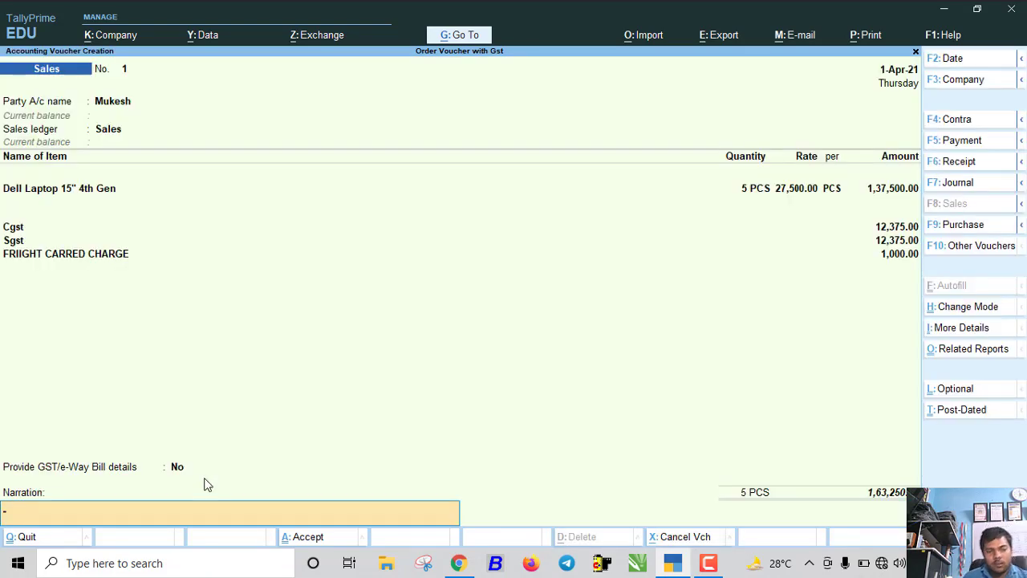
Save the sales voucher with a blank narration and get past the e-Way Bill generation prompt
key(Return)
key(Return)
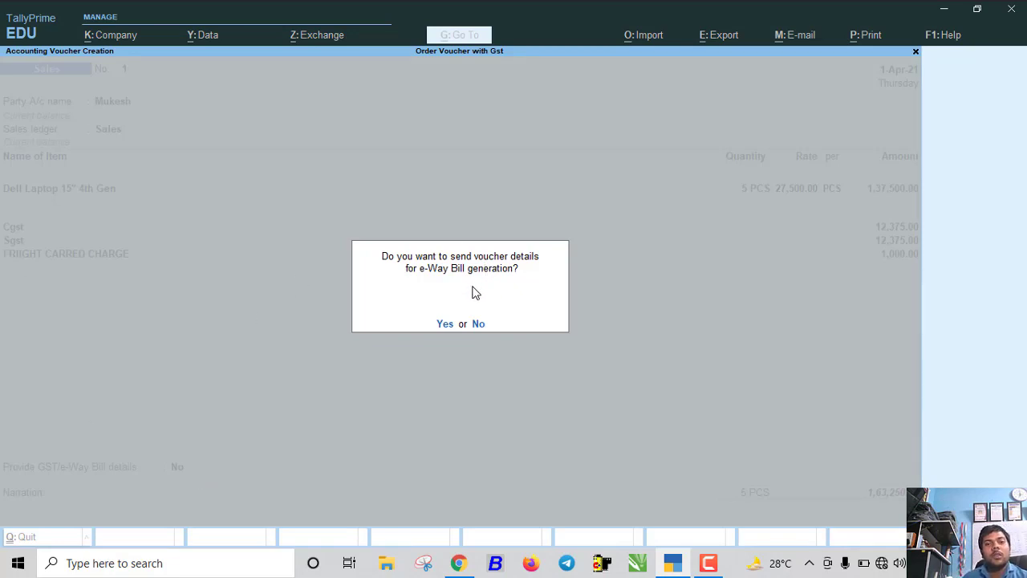
key(Return)
key(Return)
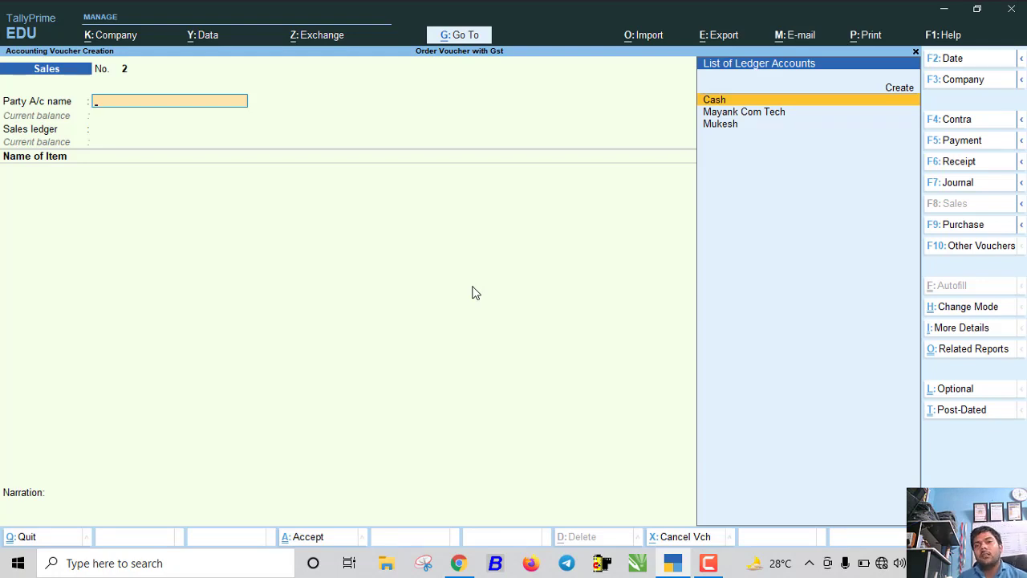
Open the Day Book, compare the sales and purchase vouchers with their orders, and return to the reports list
key(Escape)
key(d)
key(d)
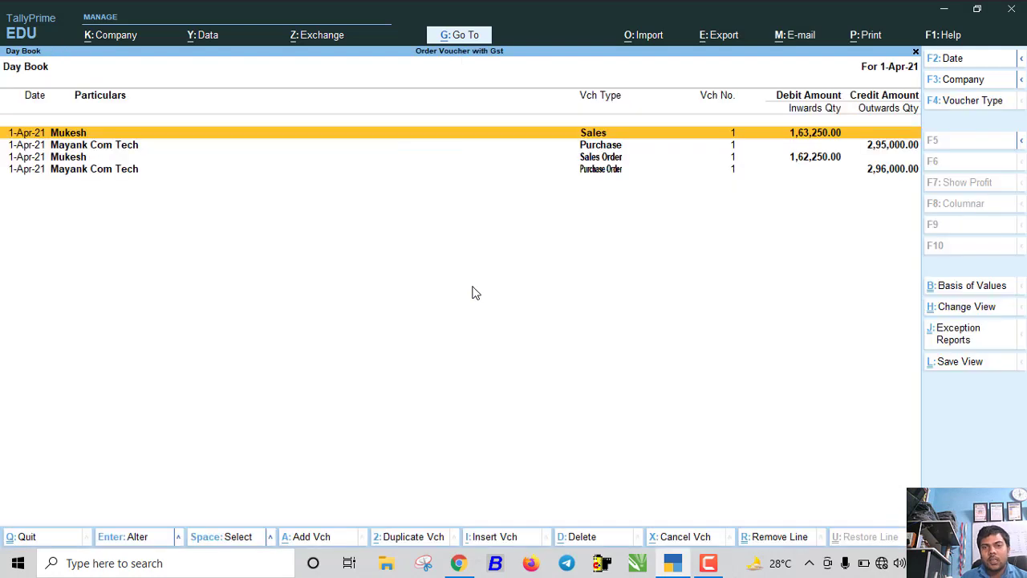
key(Down)
key(Down)
key(Down)
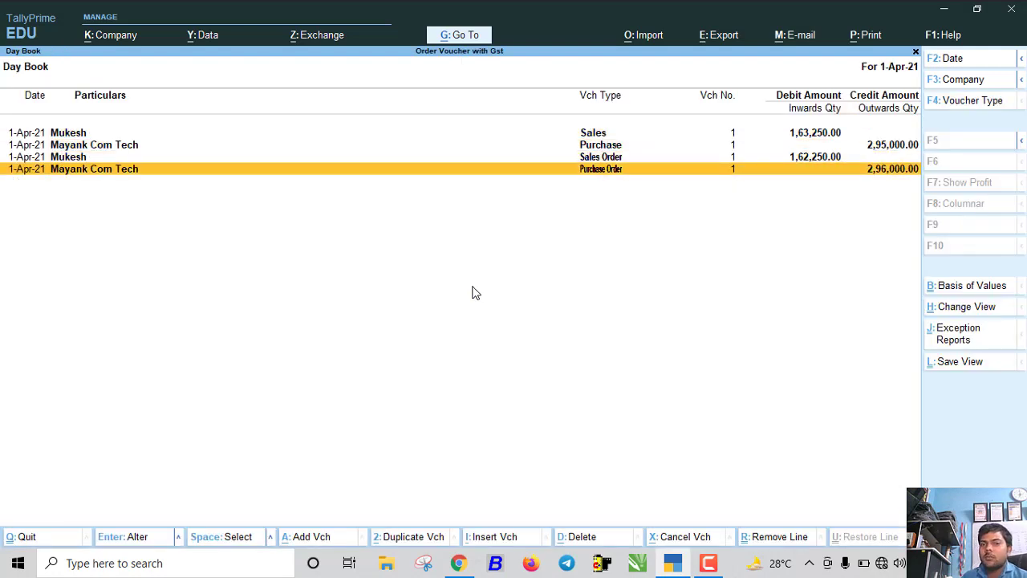
key(Up)
key(Up)
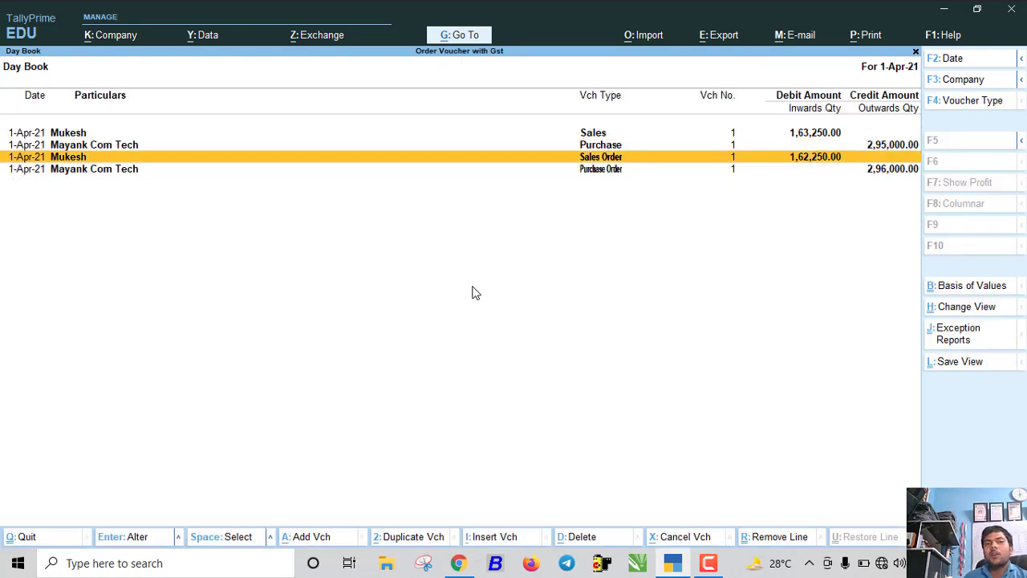
key(Down)
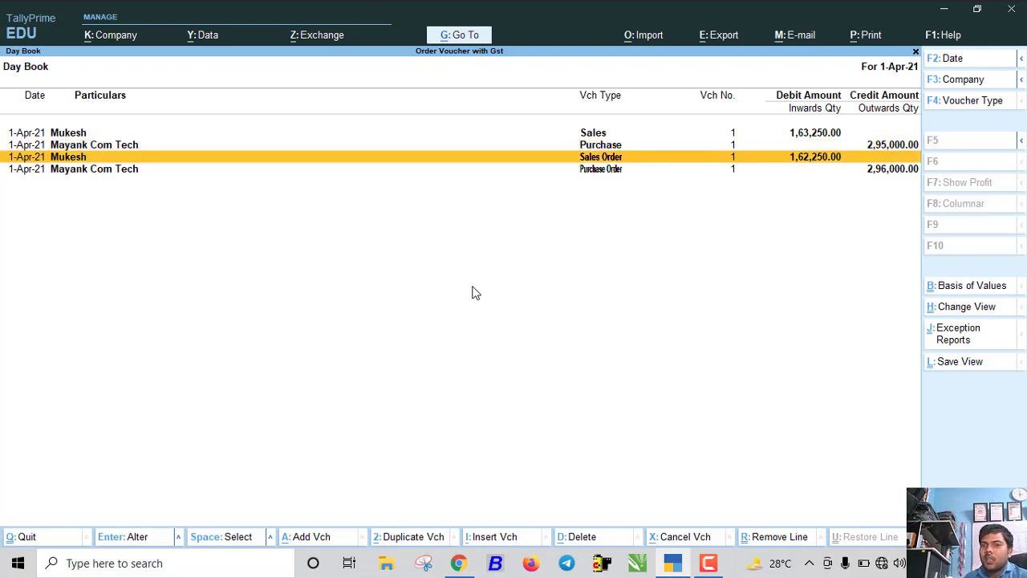
key(Up)
key(Up)
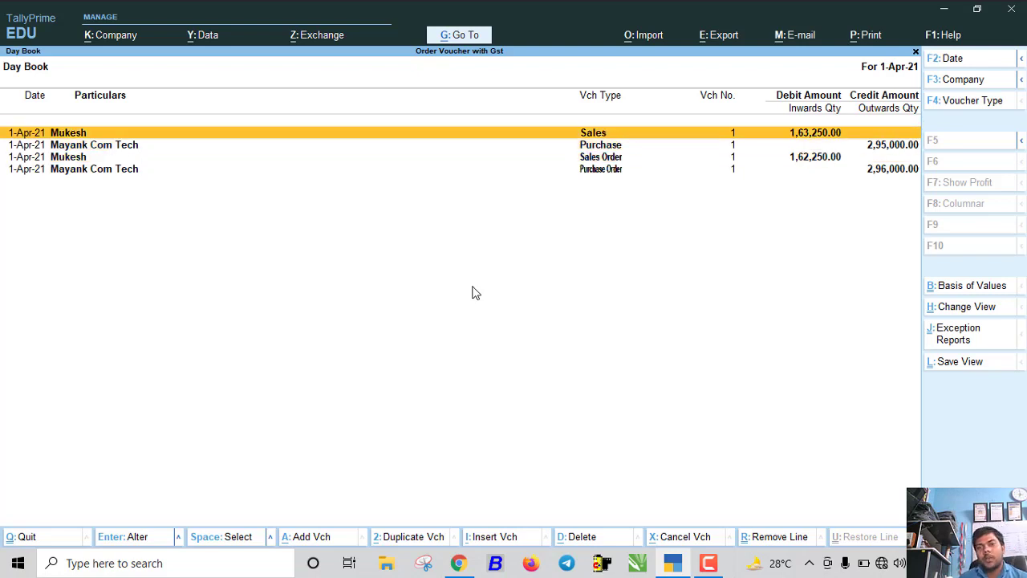
key(Escape)
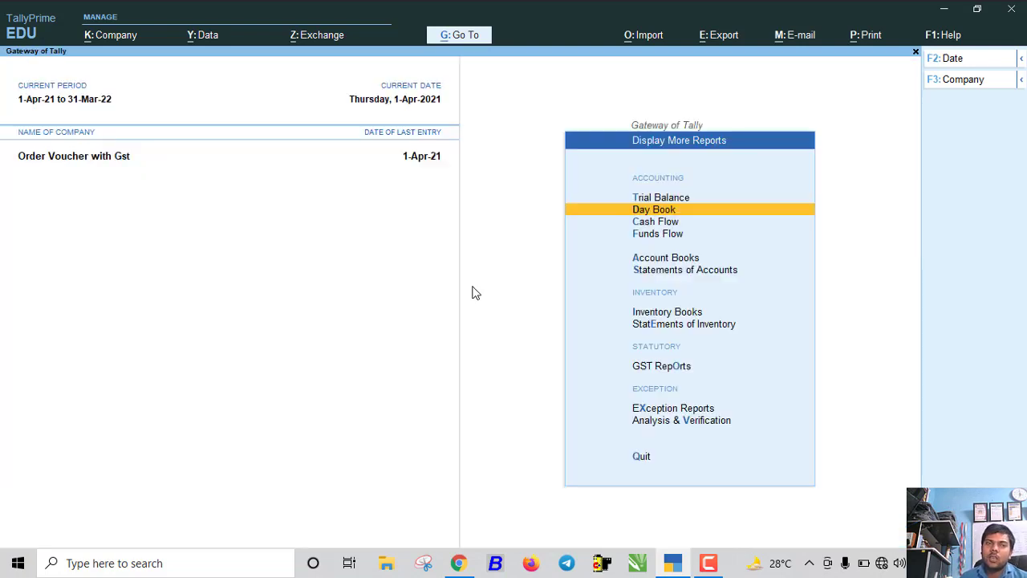